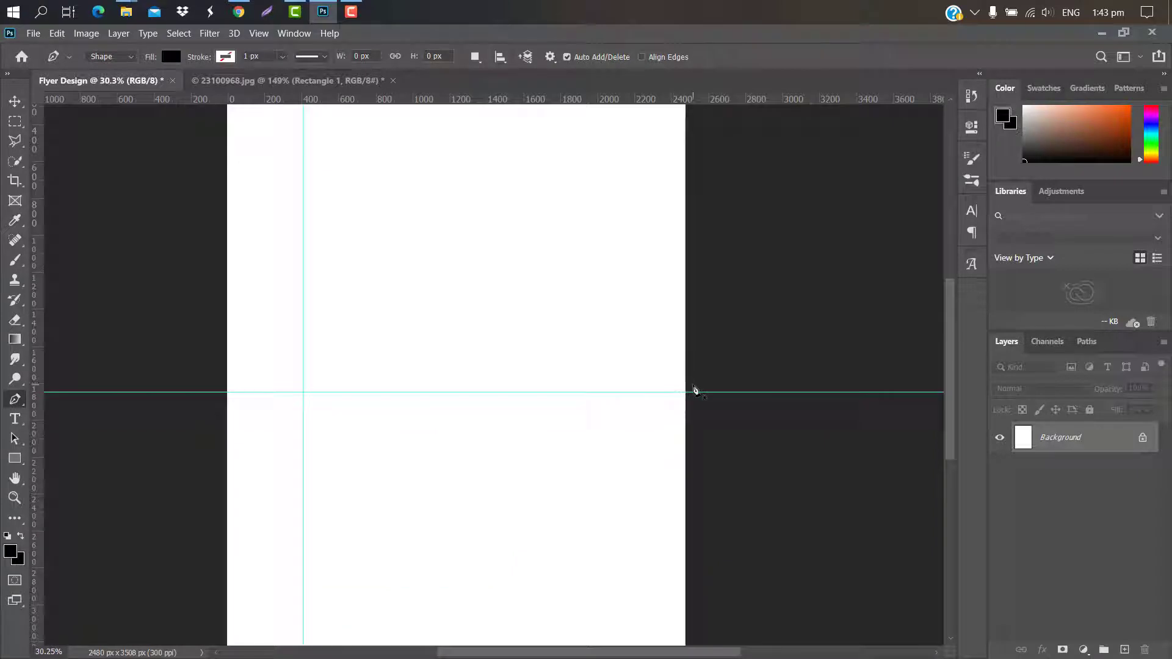
Draw a closed four-point shape over the page's lower-right area with the Pen tool, about 2347 by 1920 px.
{"action": "left_click", "coordinate": [693, 390]}
{"action": "scroll", "coordinate": [562, 445], "scroll_direction": "down", "scroll_amount": 3}
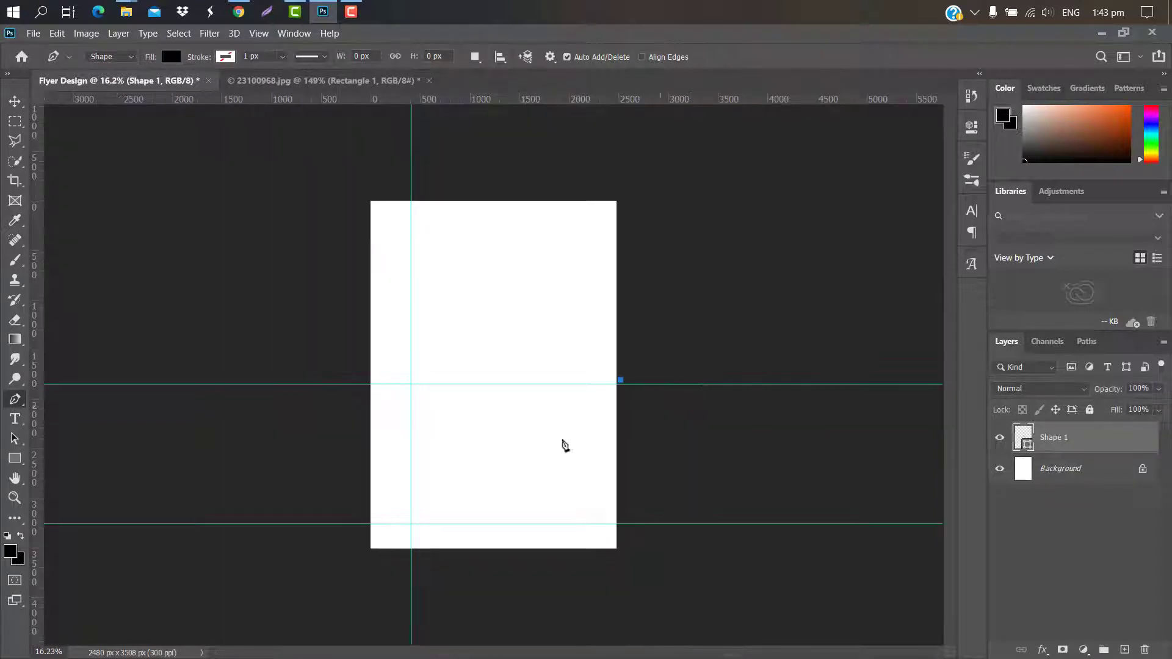
{"action": "scroll", "coordinate": [386, 537], "scroll_direction": "up", "scroll_amount": 3}
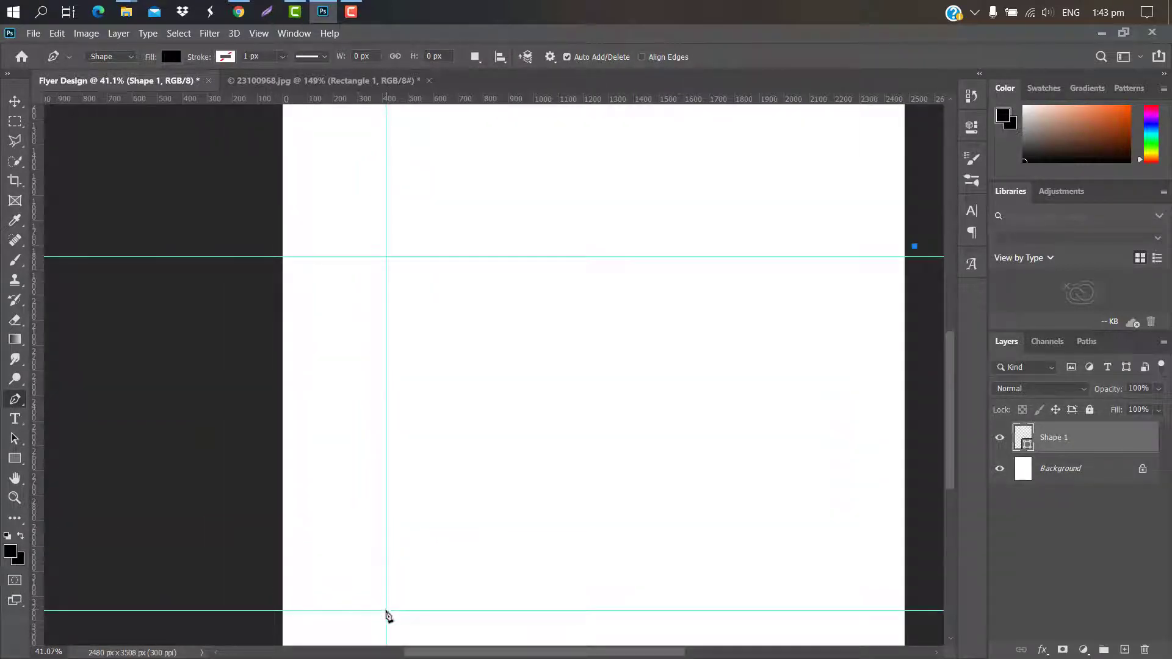
{"action": "left_click", "coordinate": [386, 610]}
{"action": "scroll", "coordinate": [391, 604], "scroll_direction": "down", "scroll_amount": 2}
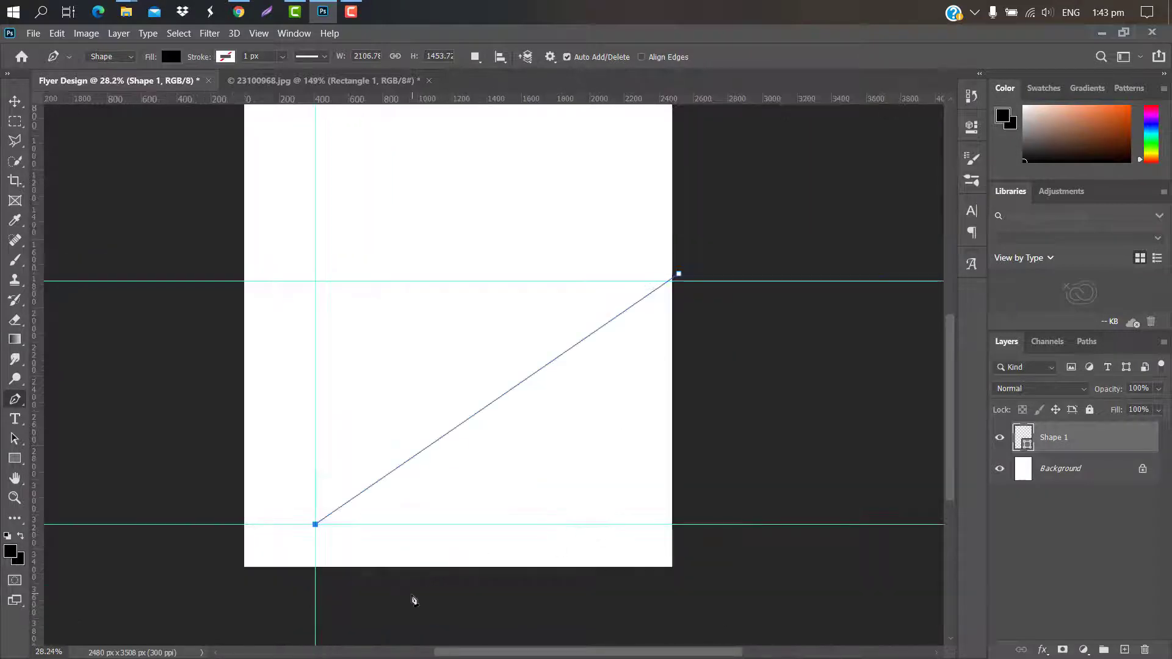
{"action": "left_click", "coordinate": [411, 594]}
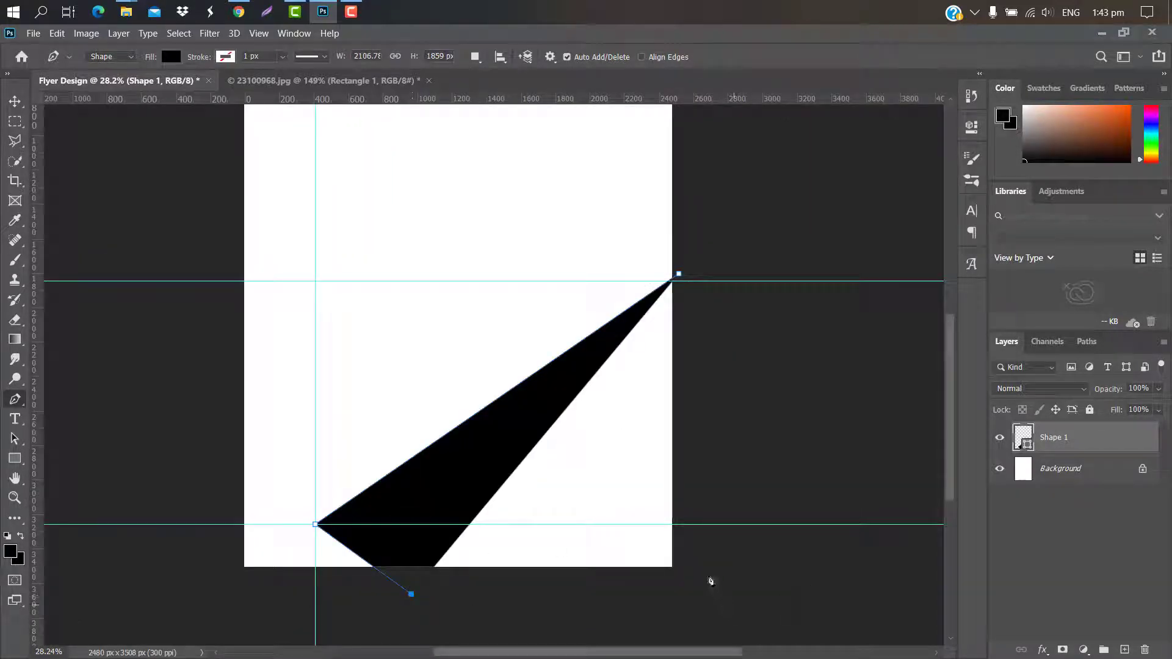
{"action": "left_click", "coordinate": [720, 604]}
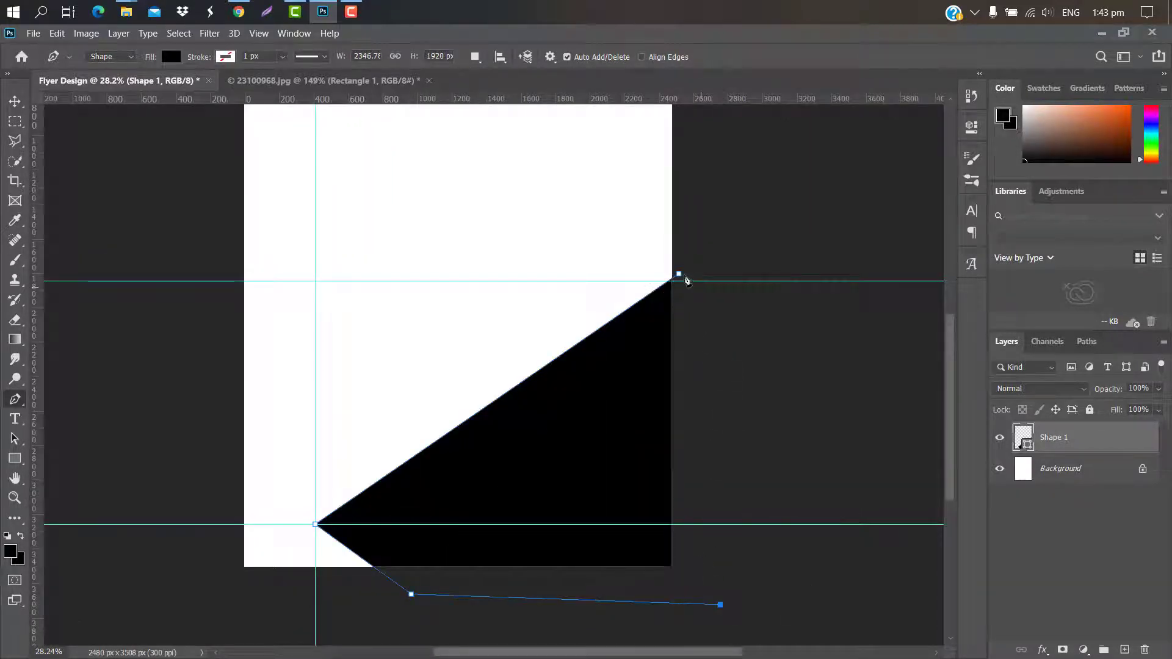
{"action": "left_click", "coordinate": [684, 278]}
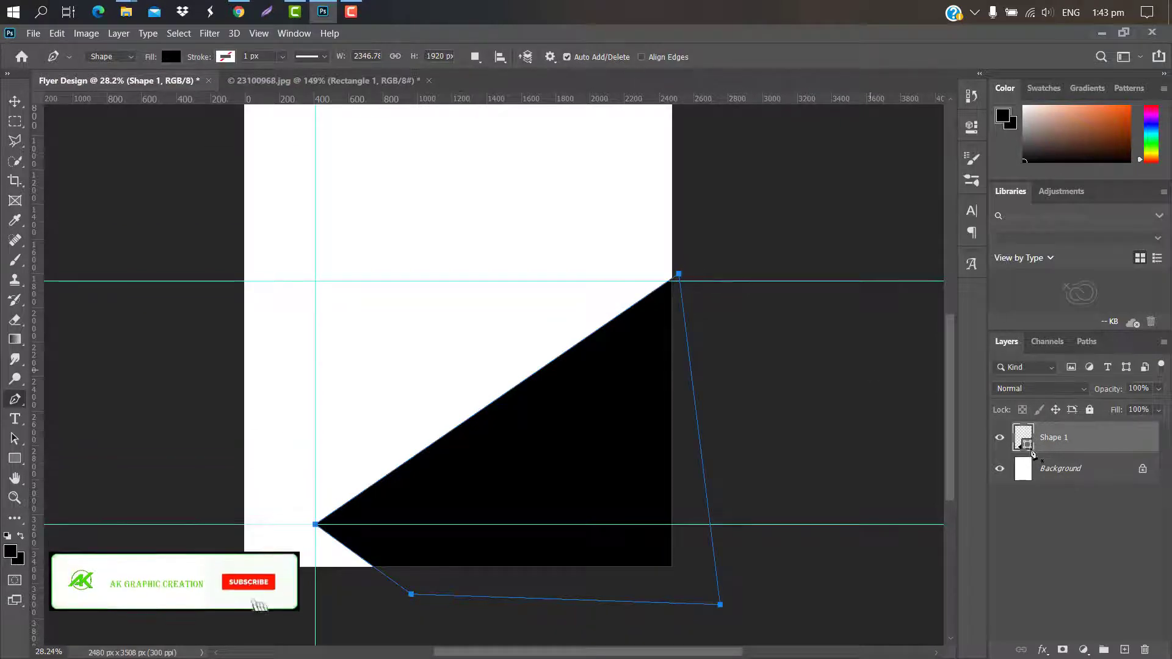
Set the new shape's fill color to 012839.
{"action": "double_click", "coordinate": [1026, 441]}
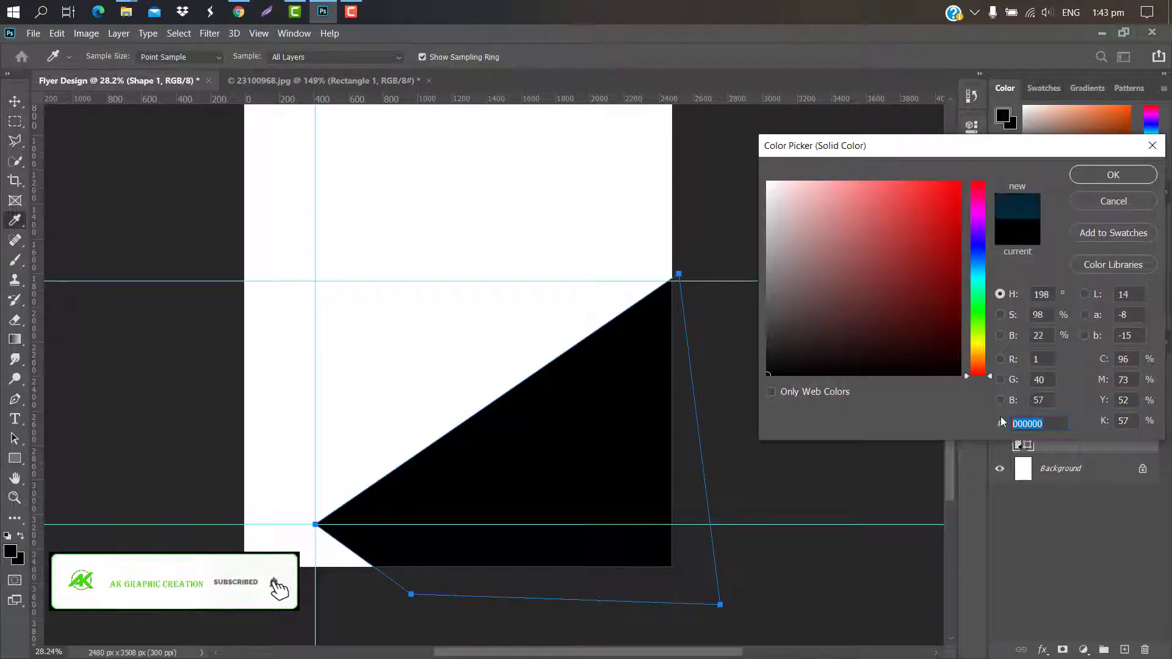
{"action": "type", "text": "012839"}
{"action": "left_click", "coordinate": [1113, 175]}
Add a horizontal and a vertical guide and draw a triangle about 1423 by 1797 px along the navy shape's slanted edge.
{"action": "scroll", "coordinate": [481, 235], "scroll_direction": "down", "scroll_amount": 3}
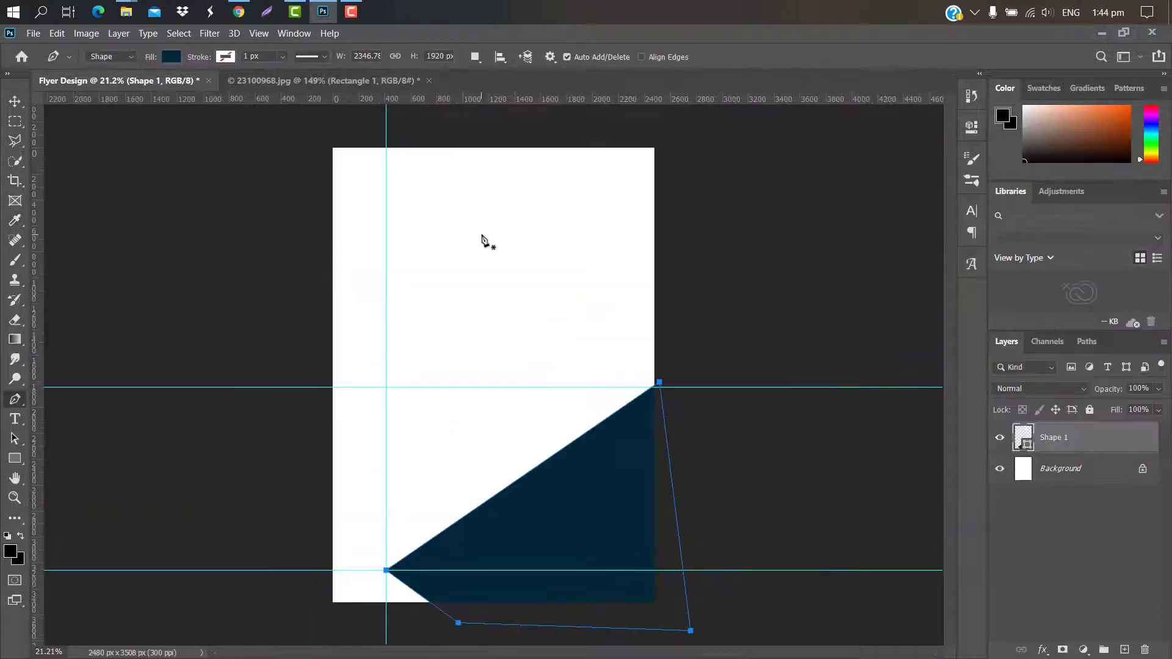
{"action": "left_click_drag", "start_coordinate": [502, 99], "coordinate": [434, 337]}
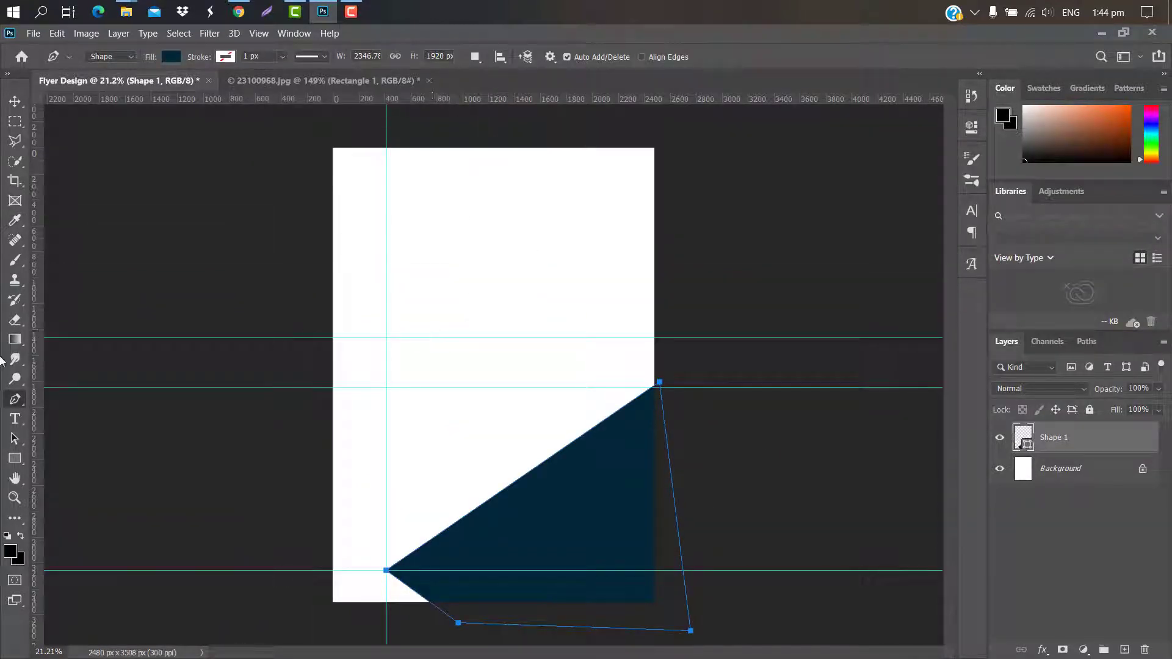
{"action": "left_click_drag", "start_coordinate": [38, 407], "coordinate": [575, 456]}
{"action": "left_click", "coordinate": [386, 337]}
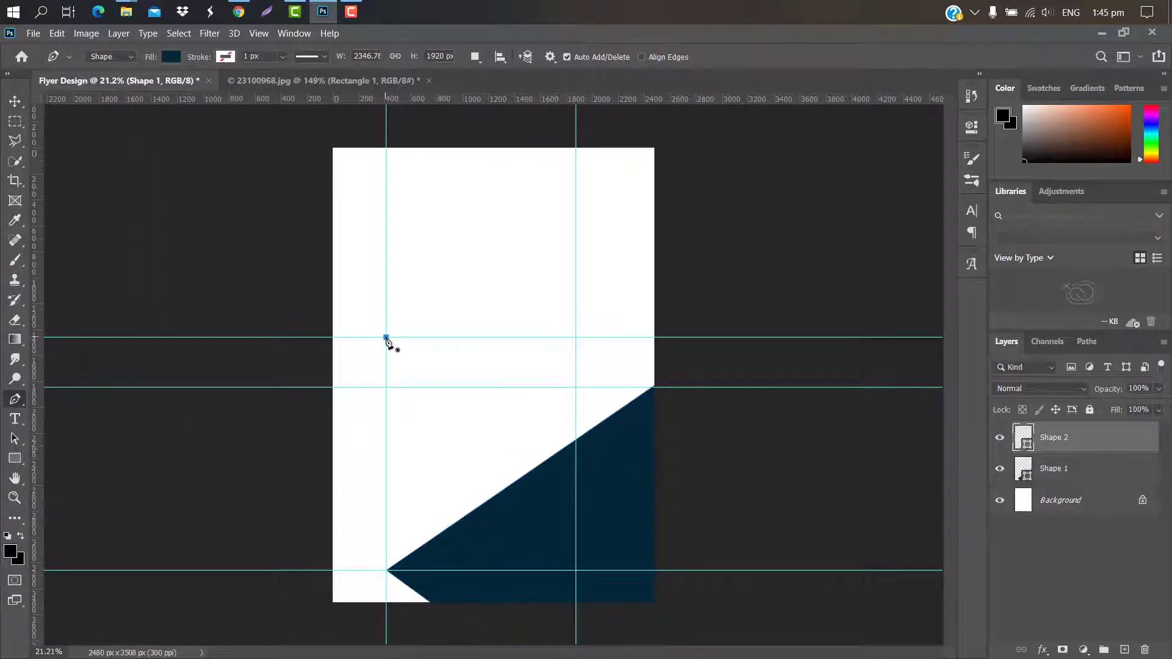
{"action": "scroll", "coordinate": [577, 451], "scroll_direction": "up", "scroll_amount": 2}
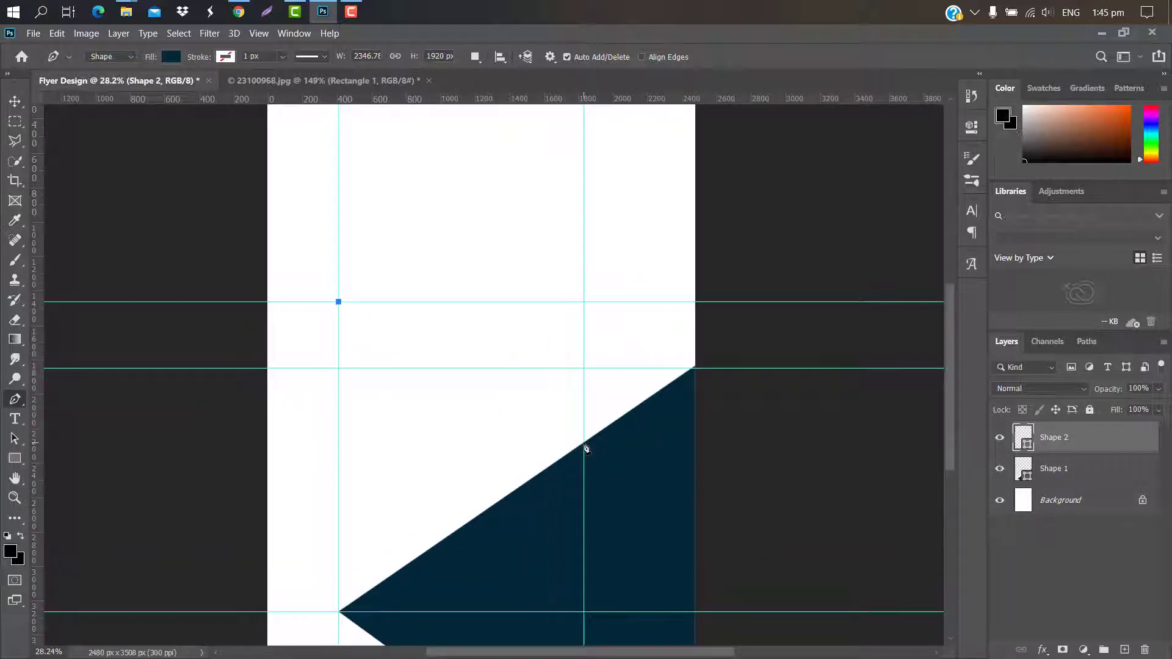
{"action": "left_click", "coordinate": [584, 440]}
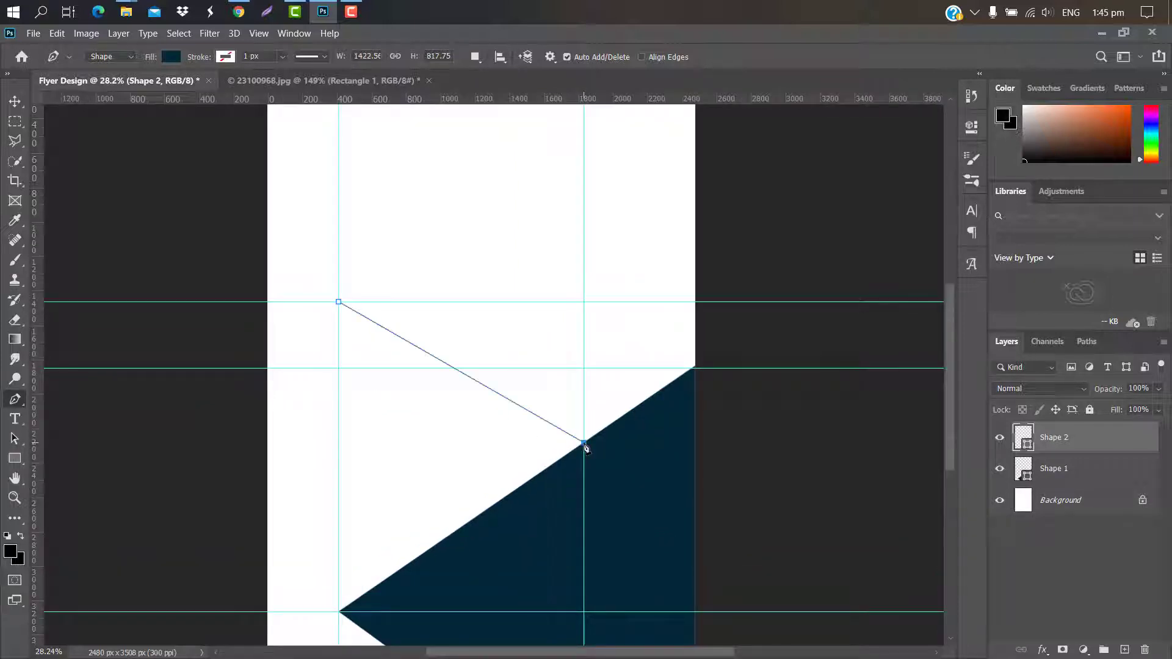
{"action": "left_click", "coordinate": [339, 612]}
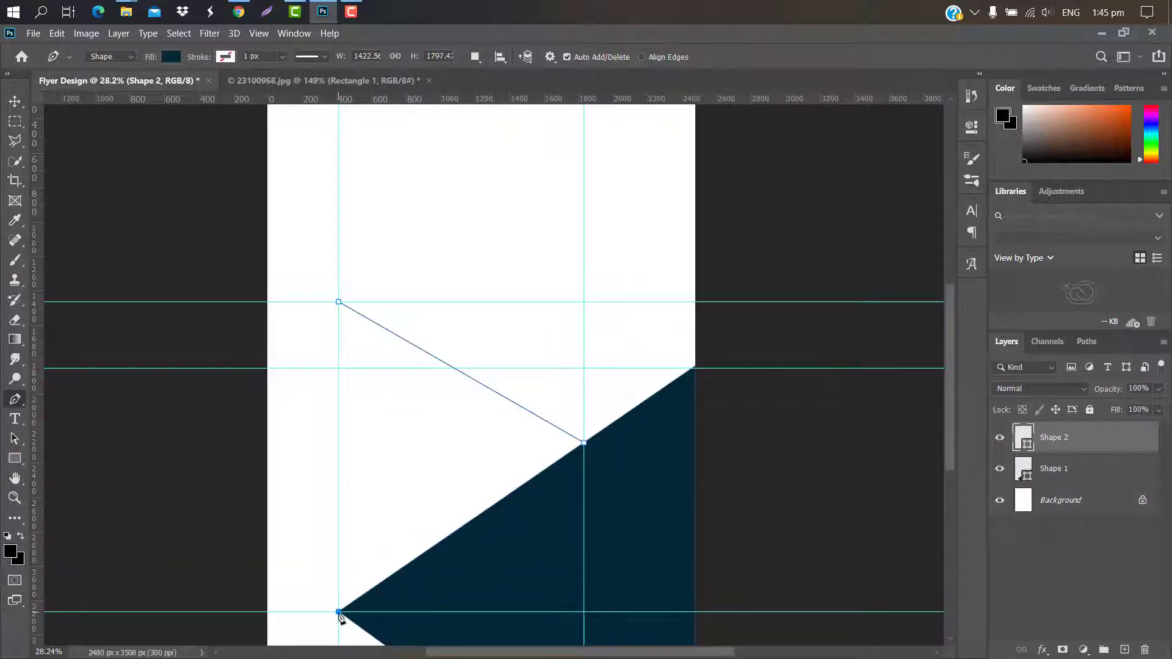
{"action": "left_click", "coordinate": [339, 302]}
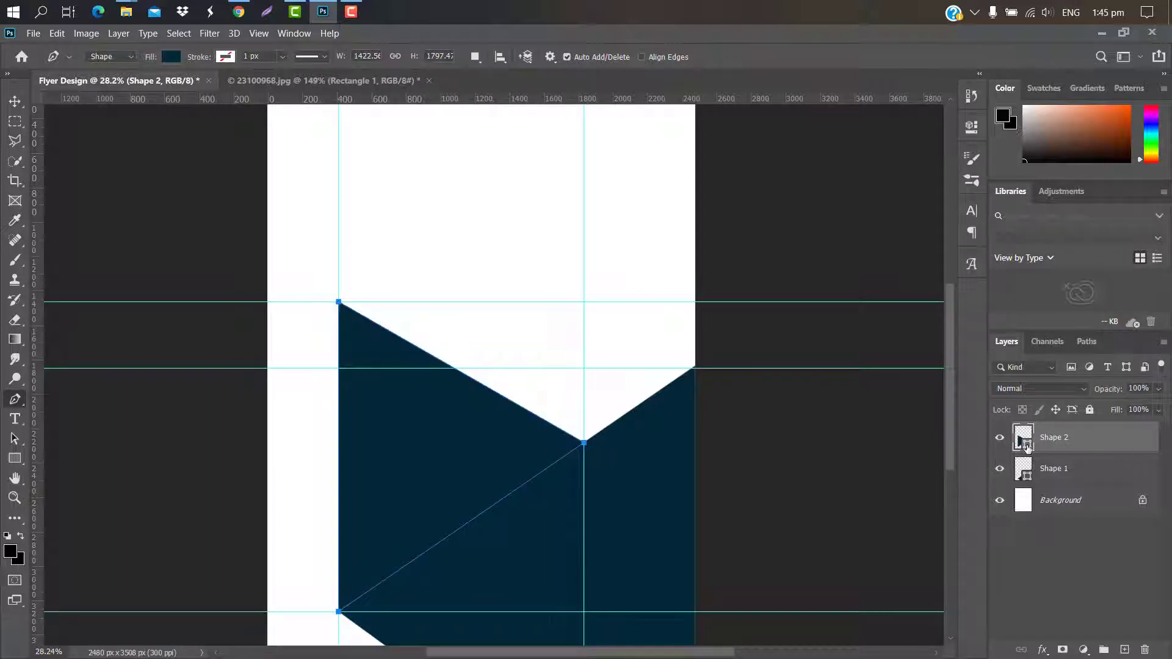
Change the large triangle's fill to yellow, fffc29.
{"action": "double_click", "coordinate": [1027, 447]}
{"action": "left_click", "coordinate": [979, 344]}
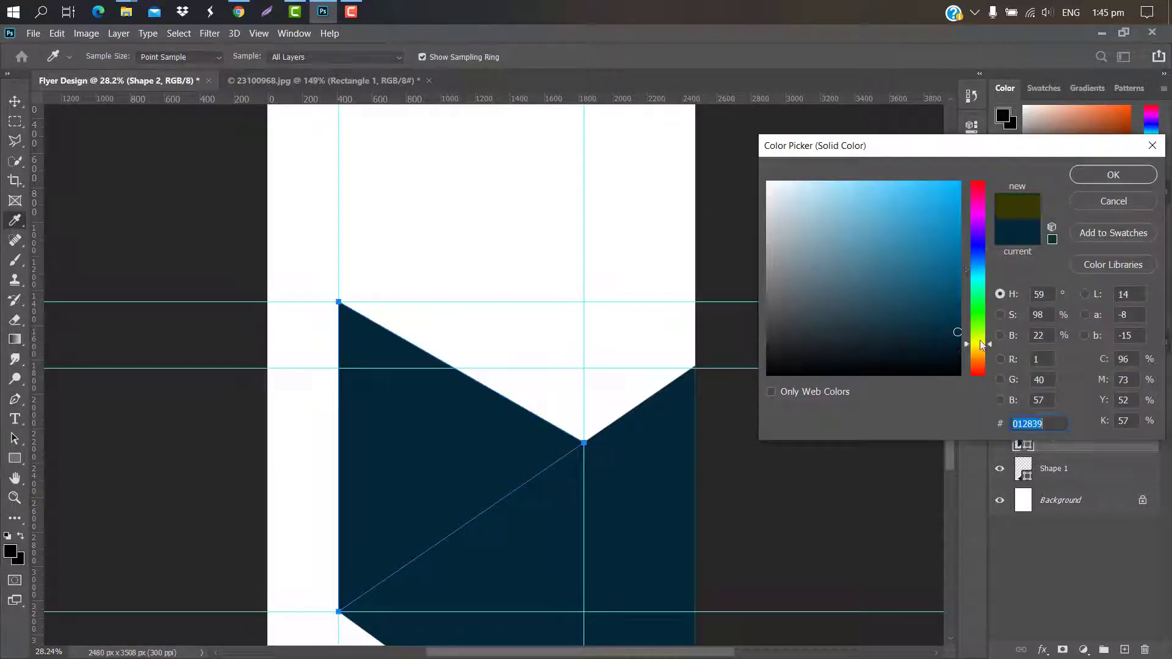
{"action": "left_click_drag", "start_coordinate": [938, 243], "coordinate": [929, 180]}
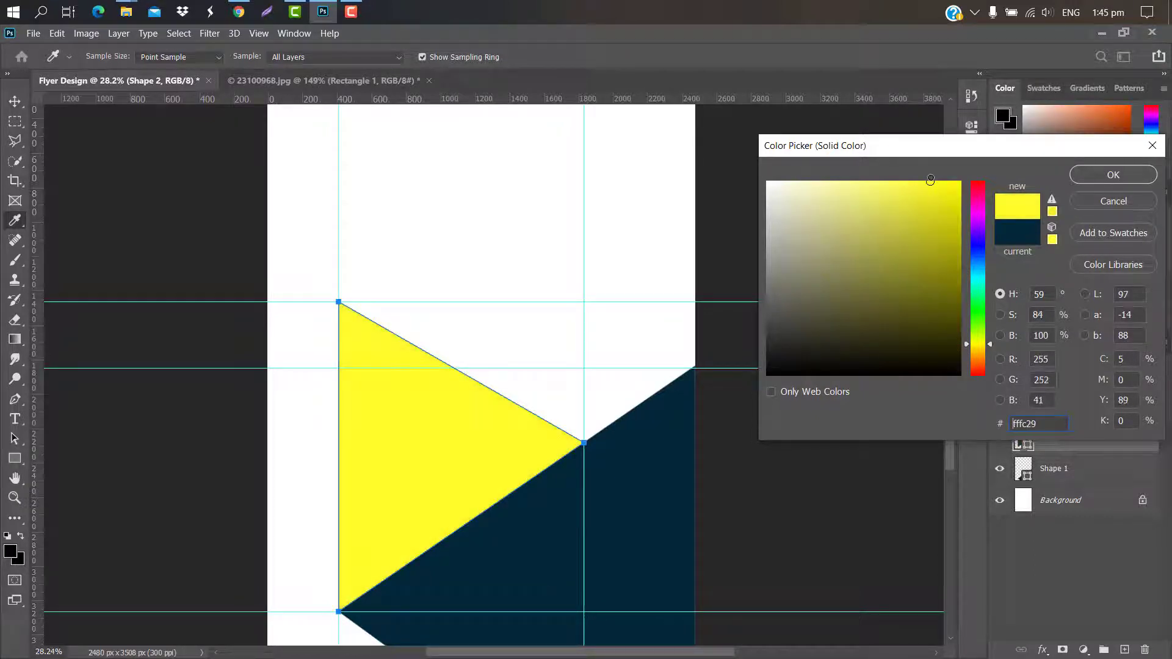
{"action": "left_click", "coordinate": [1112, 175]}
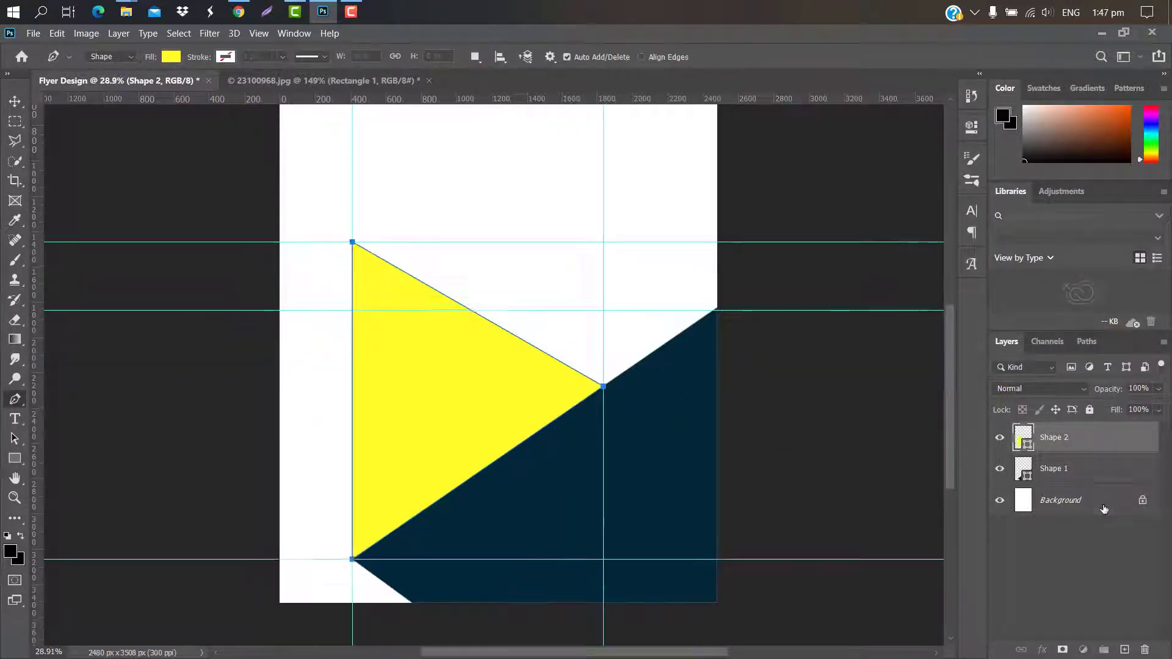
Draw a small triangle about 449 by 592 px over the yellow triangle's upper corner, starting from the Background layer.
{"action": "left_click", "coordinate": [1103, 508]}
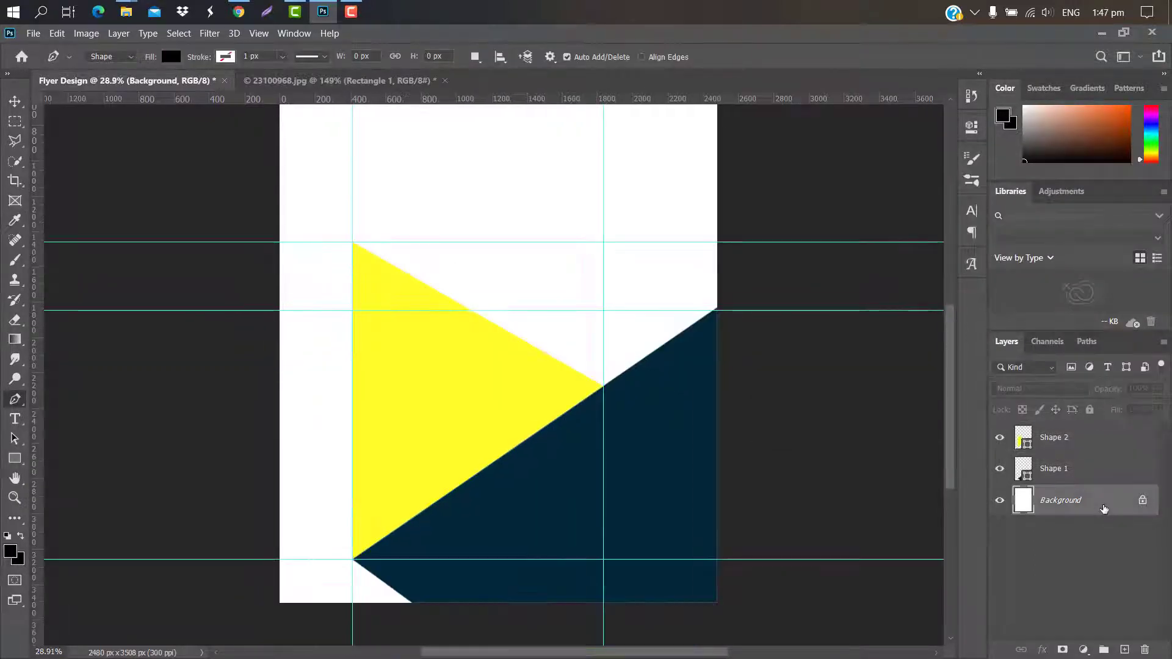
{"action": "scroll", "coordinate": [358, 257], "scroll_direction": "up", "scroll_amount": 3}
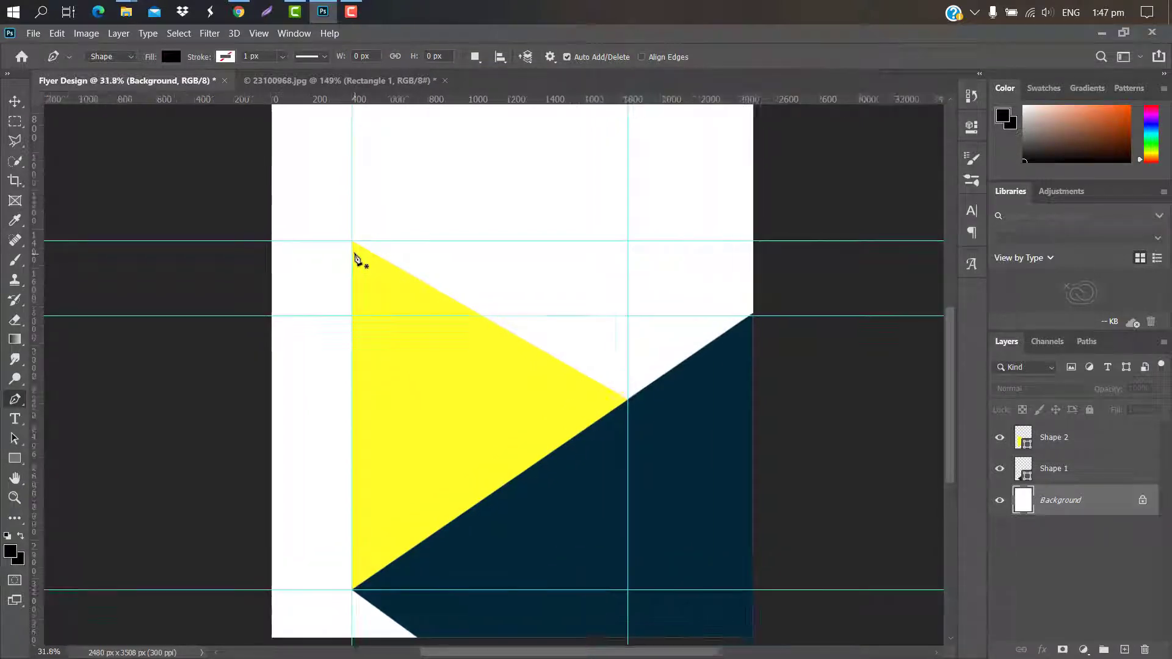
{"action": "left_click", "coordinate": [350, 235]}
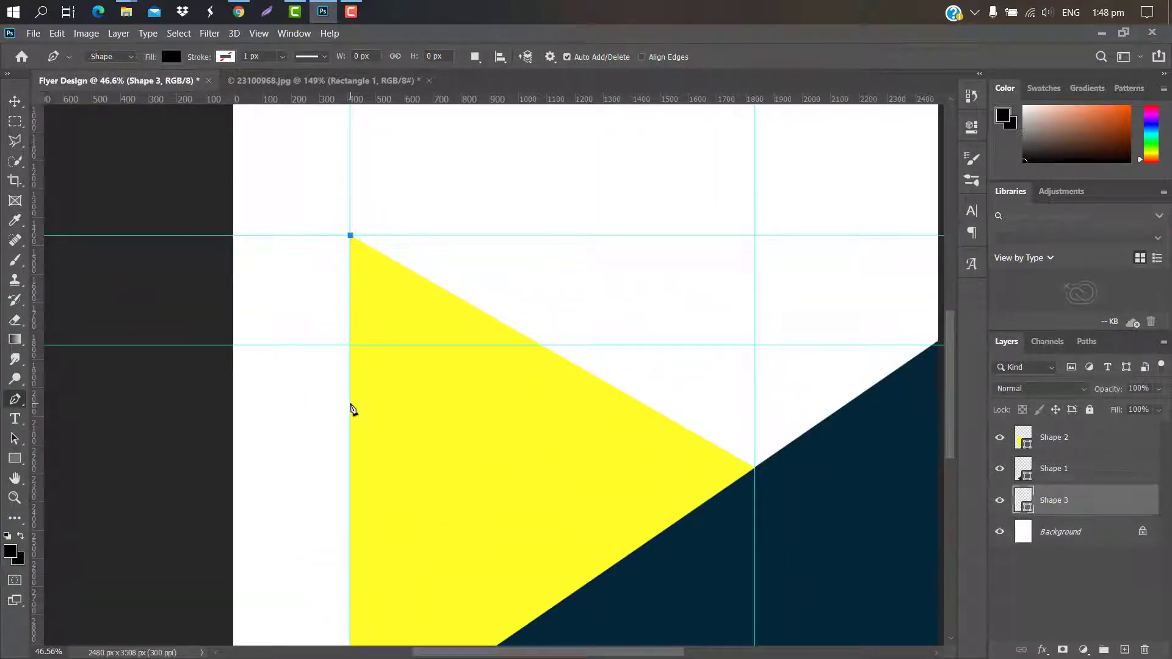
{"action": "left_click", "coordinate": [351, 404]}
{"action": "left_click", "coordinate": [478, 311]}
{"action": "left_click", "coordinate": [351, 236]}
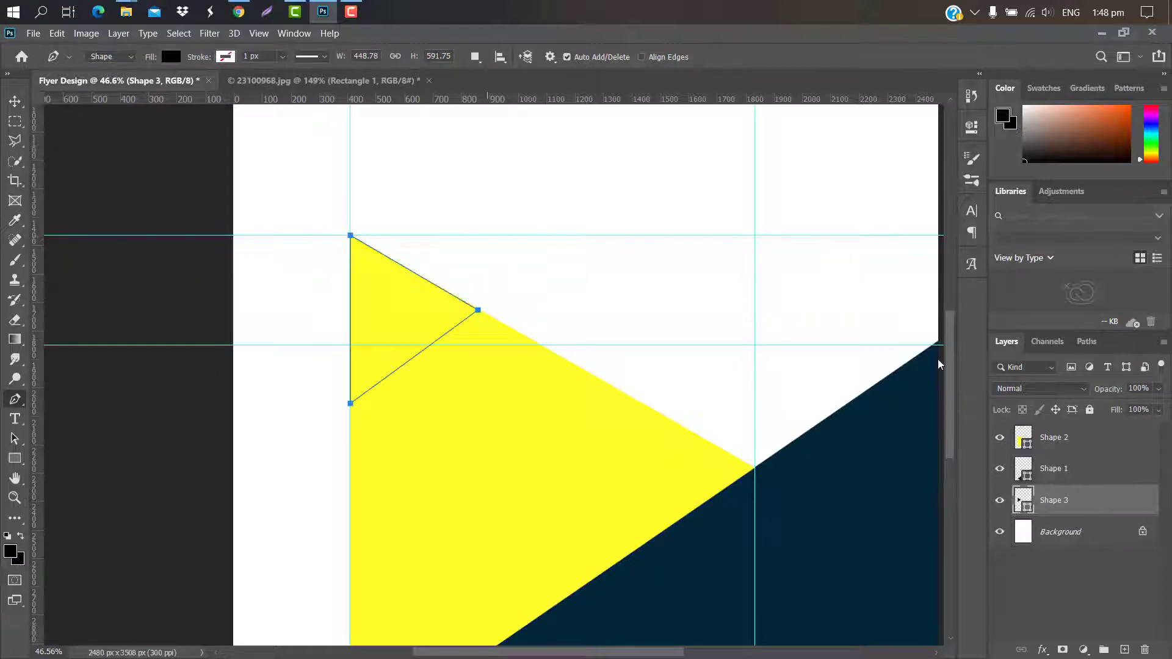
Fill the small triangle with ff0000 and move its layer above all other shapes.
{"action": "double_click", "coordinate": [1029, 508]}
{"action": "type", "text": "ff0000"}
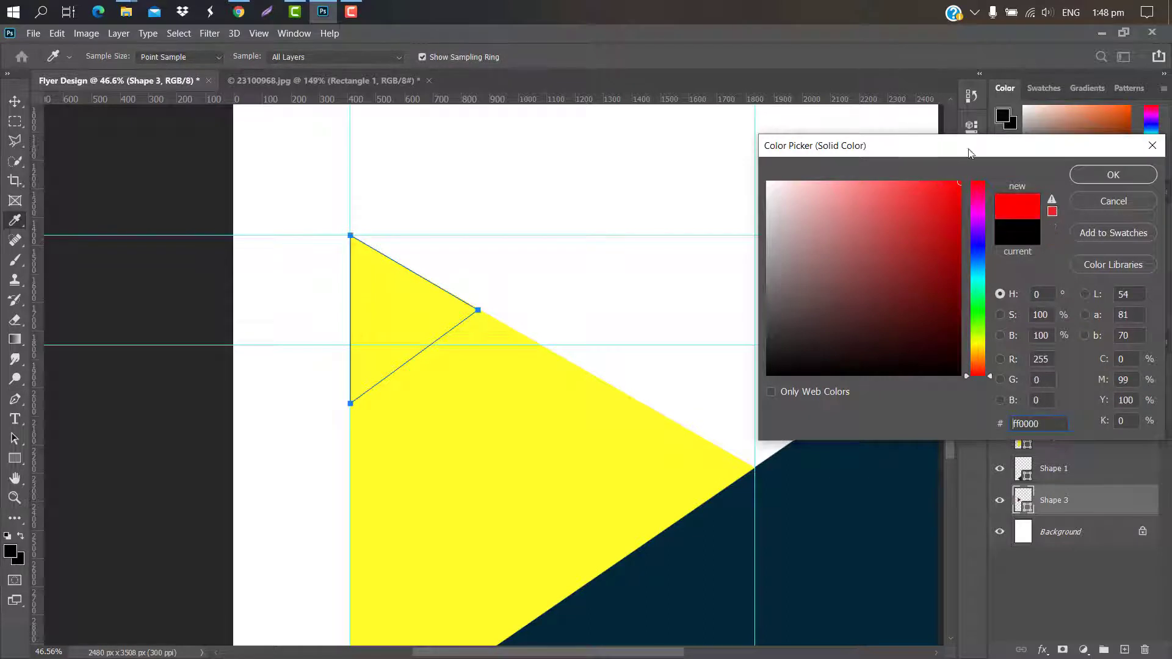
{"action": "left_click", "coordinate": [1112, 176]}
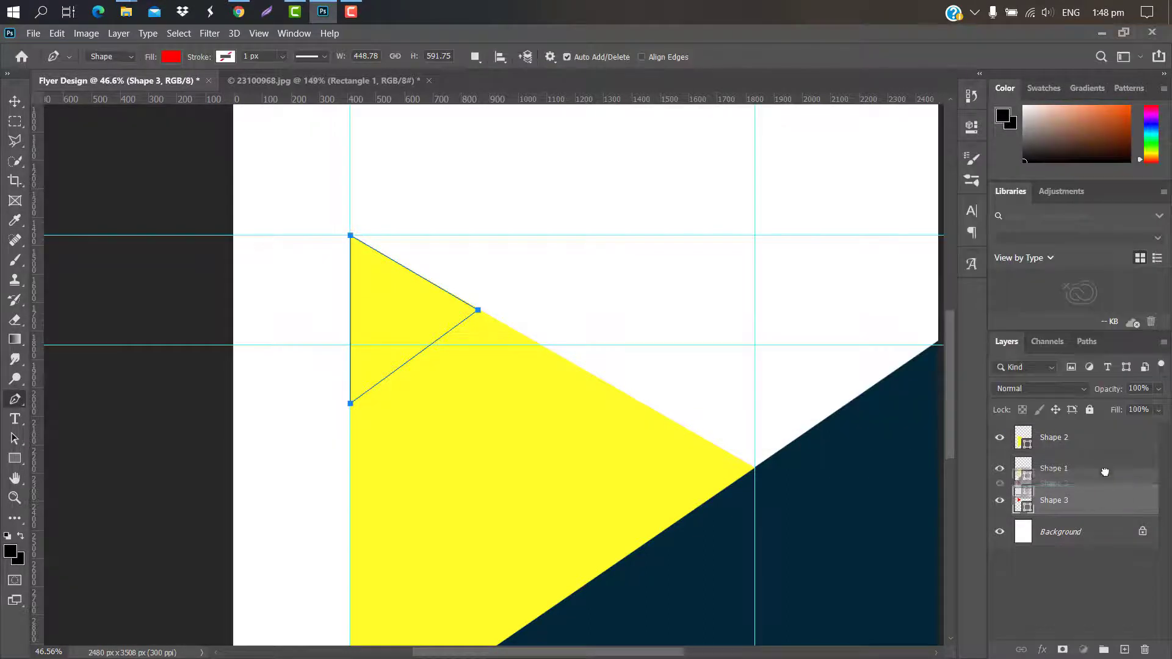
{"action": "left_click_drag", "start_coordinate": [1097, 423], "coordinate": [1097, 422]}
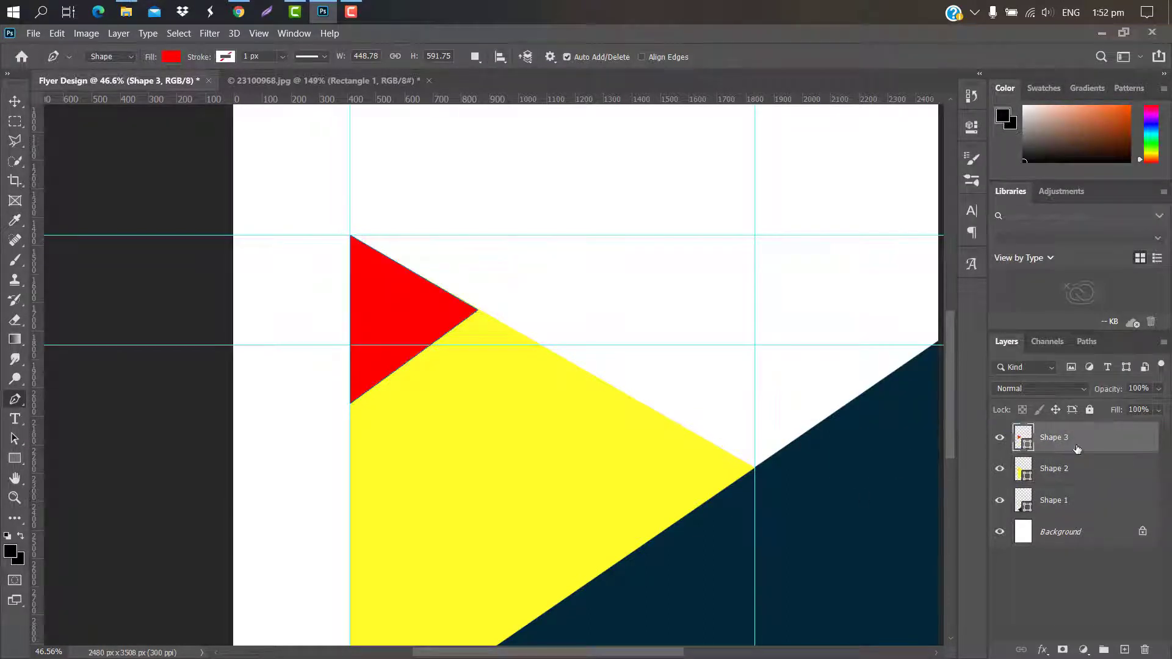
Duplicate the red triangle's layer and rotate the copy 180°.
{"action": "left_click_drag", "start_coordinate": [1114, 441], "coordinate": [1124, 649]}
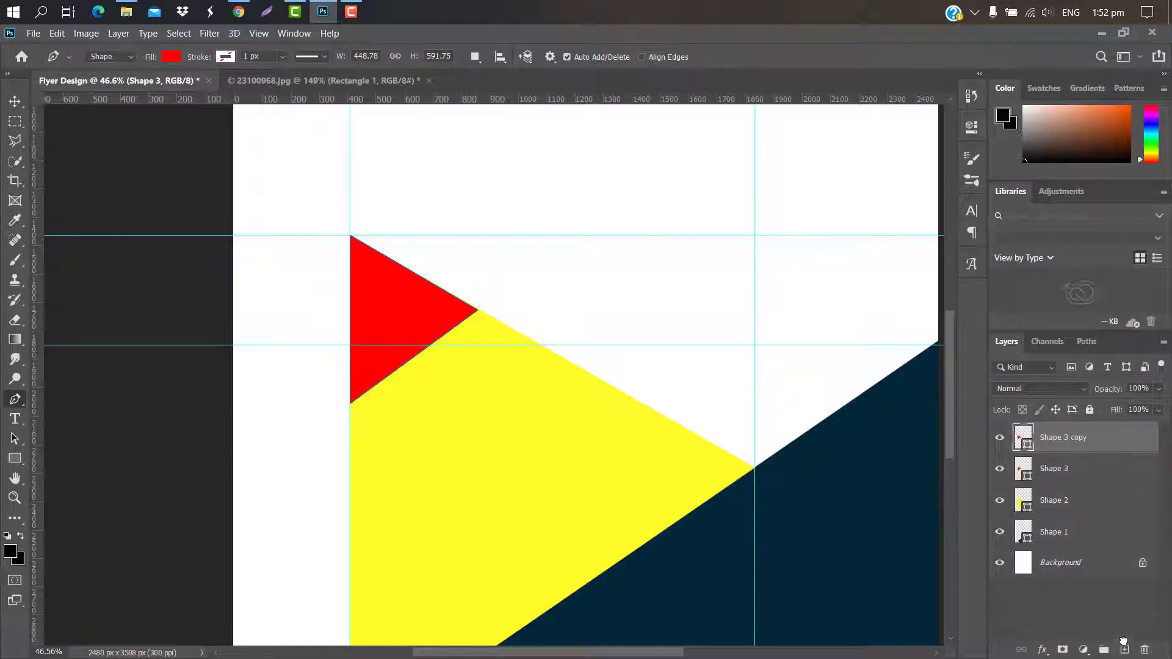
{"action": "key", "text": "ctrl+t"}
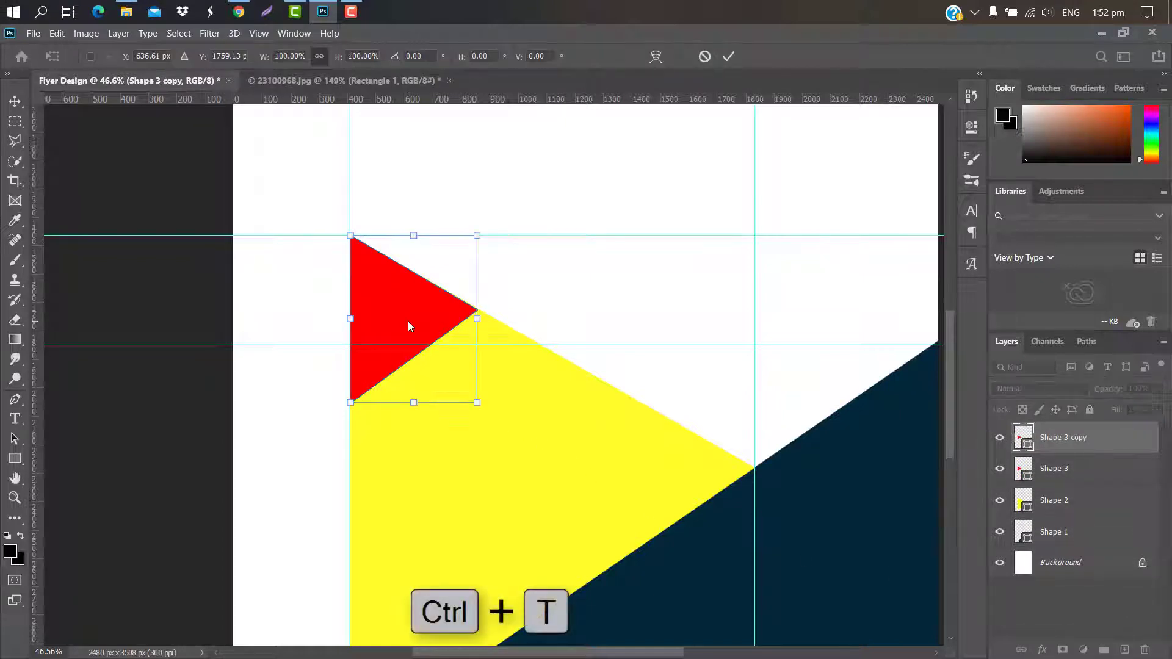
{"action": "right_click", "coordinate": [408, 321]}
{"action": "left_click", "coordinate": [484, 531]}
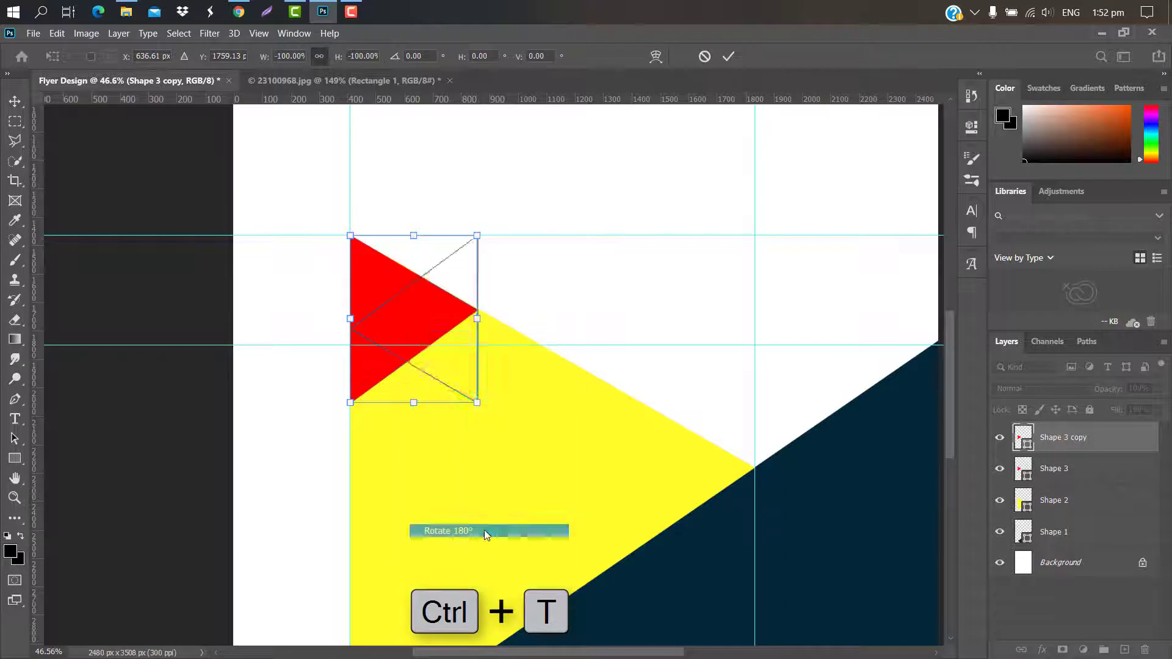
Move the rotated copy up against the original red triangle's slanted upper edge and set its opacity to 66%.
{"action": "left_click_drag", "start_coordinate": [438, 295], "coordinate": [438, 202]}
{"action": "key", "text": "p"}
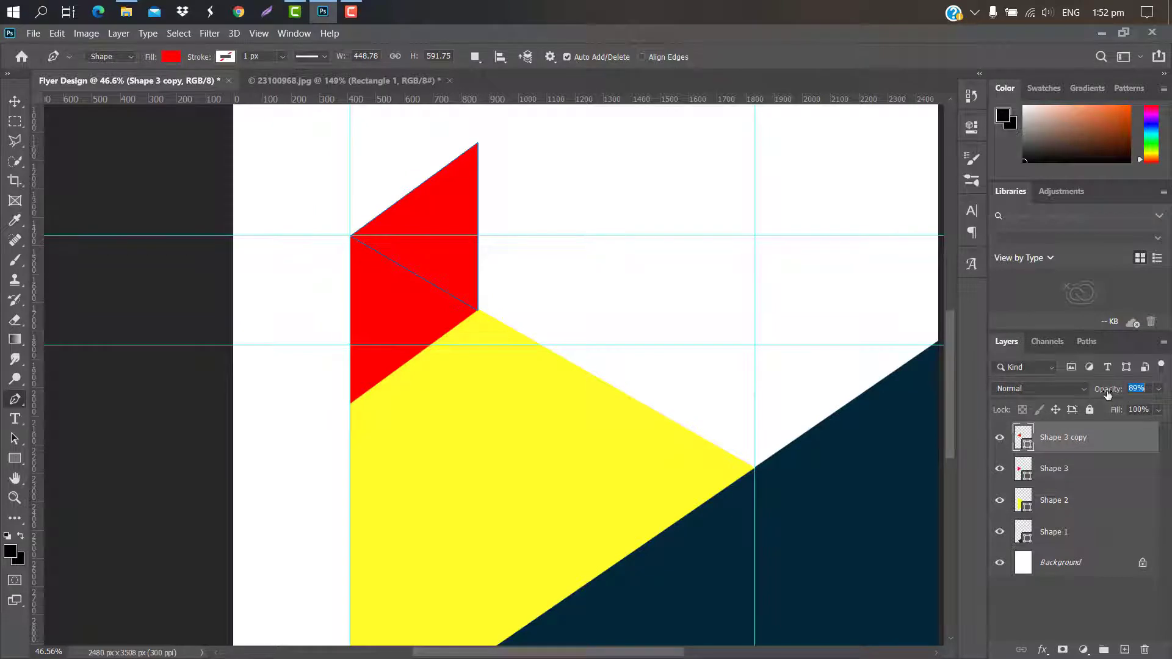
{"action": "left_click_drag", "start_coordinate": [1107, 394], "coordinate": [1109, 399]}
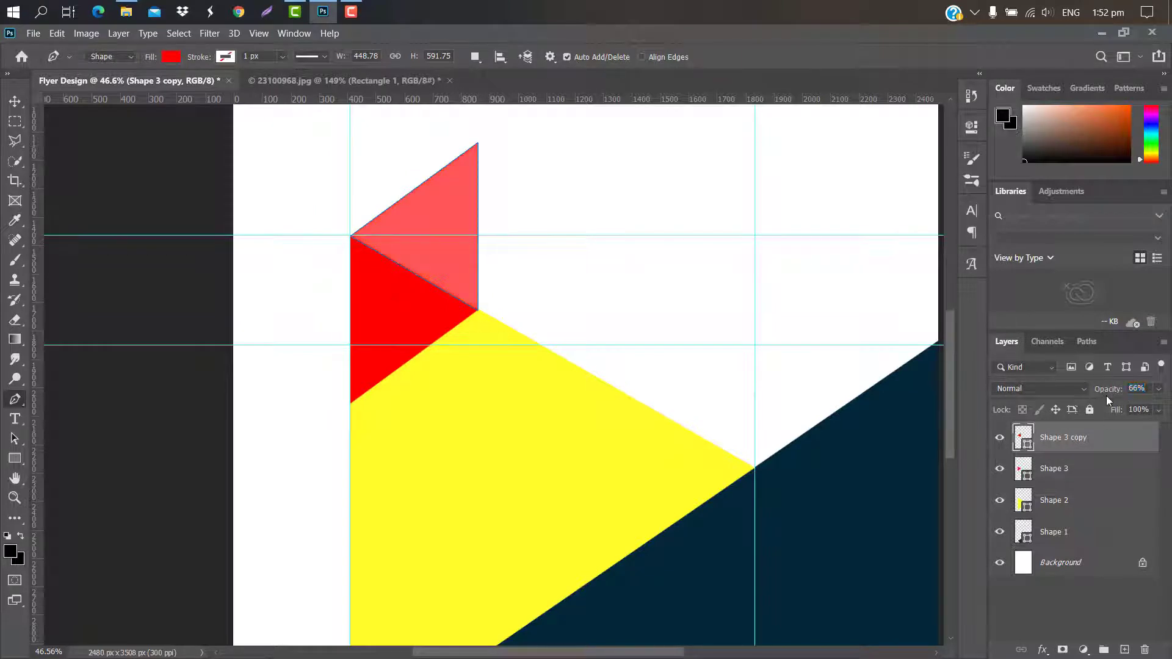
Draw a triangular shape across the page's upper-right corner above the Shape 3 layer, about 1221 by 799 px.
{"action": "left_click", "coordinate": [1085, 473]}
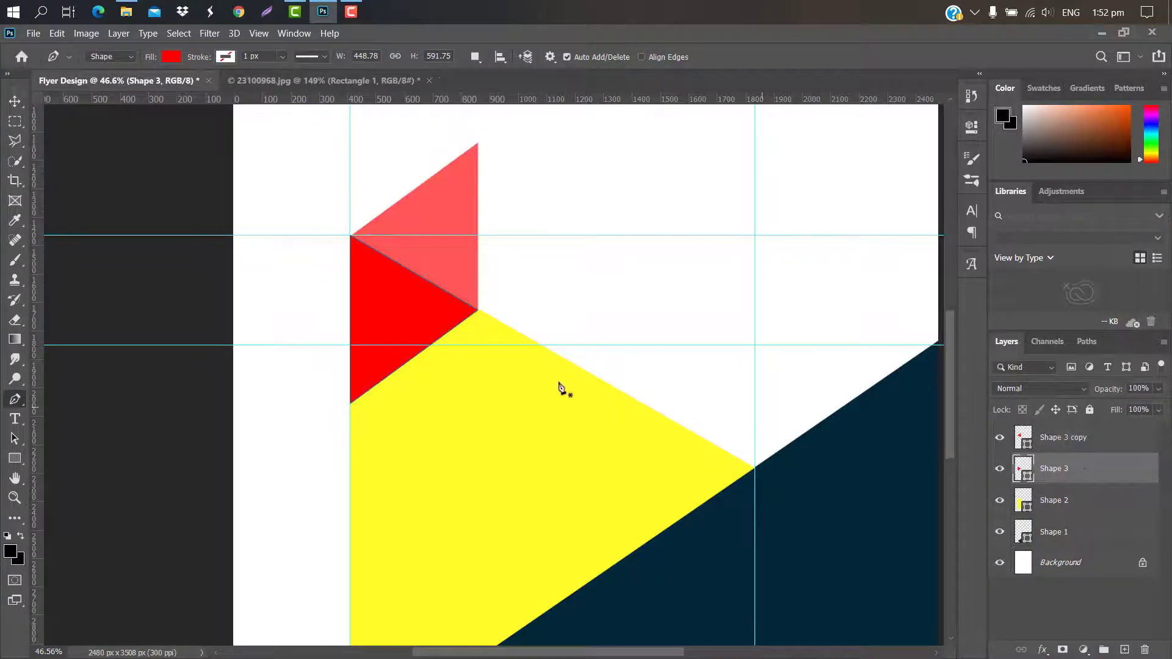
{"action": "scroll", "coordinate": [559, 388], "scroll_direction": "down", "scroll_amount": 5, "text": "alt"}
{"action": "scroll", "coordinate": [487, 226], "scroll_direction": "up", "scroll_amount": 3}
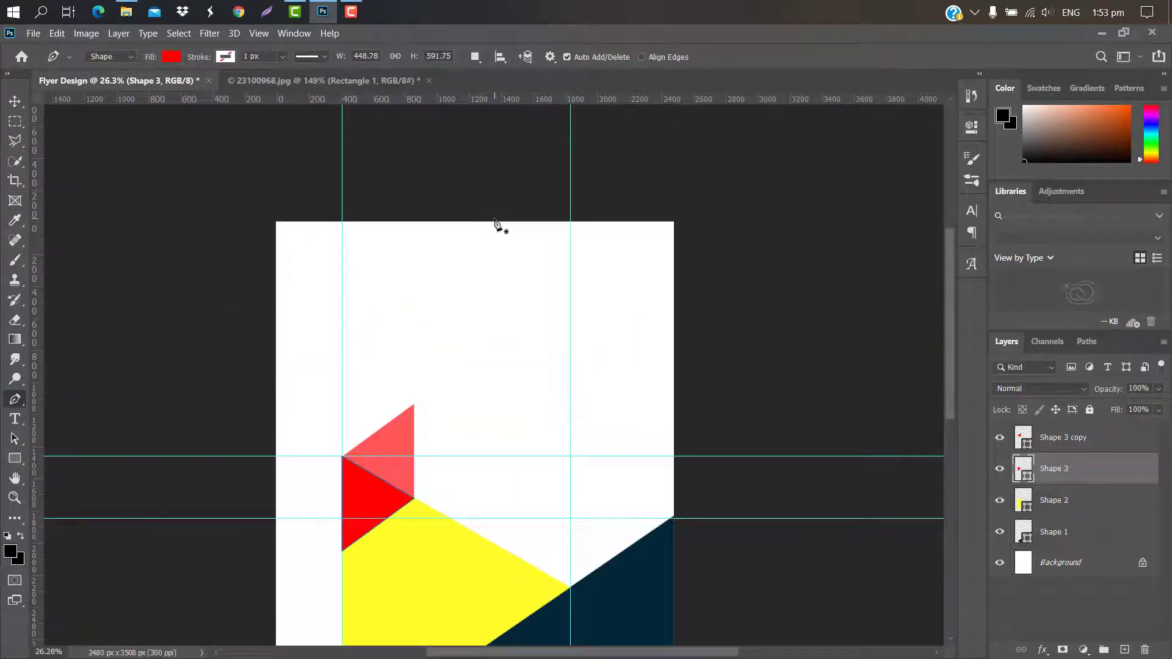
{"action": "left_click", "coordinate": [496, 219]}
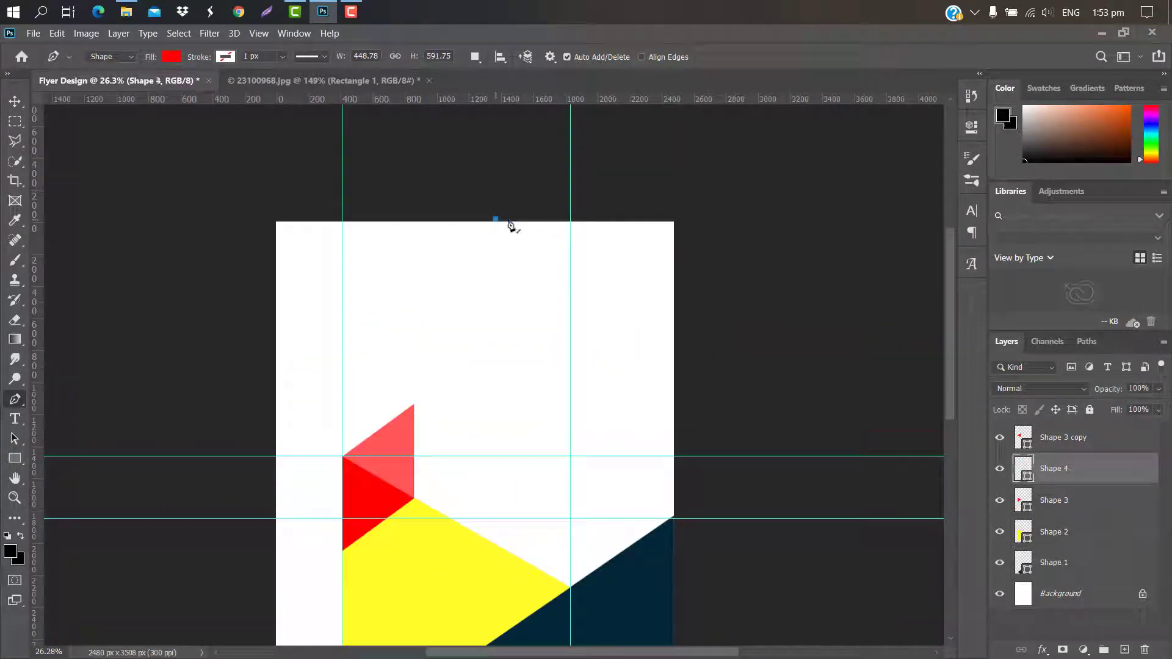
{"action": "left_click", "coordinate": [684, 325]}
{"action": "left_click", "coordinate": [691, 197]}
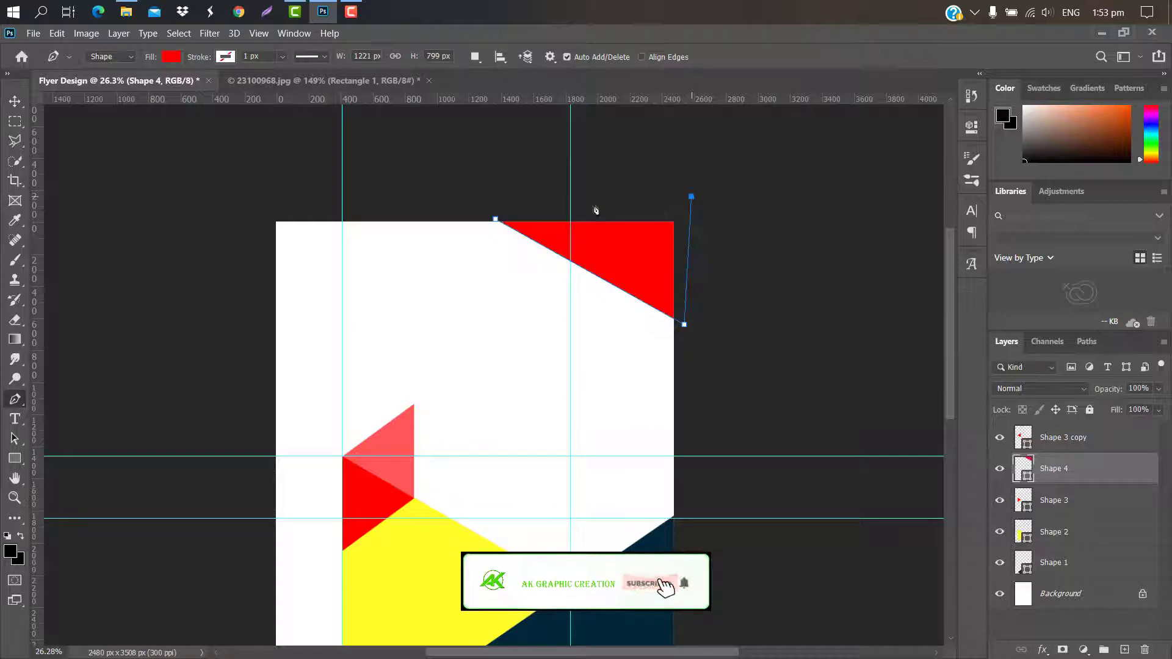
{"action": "left_click", "coordinate": [496, 219]}
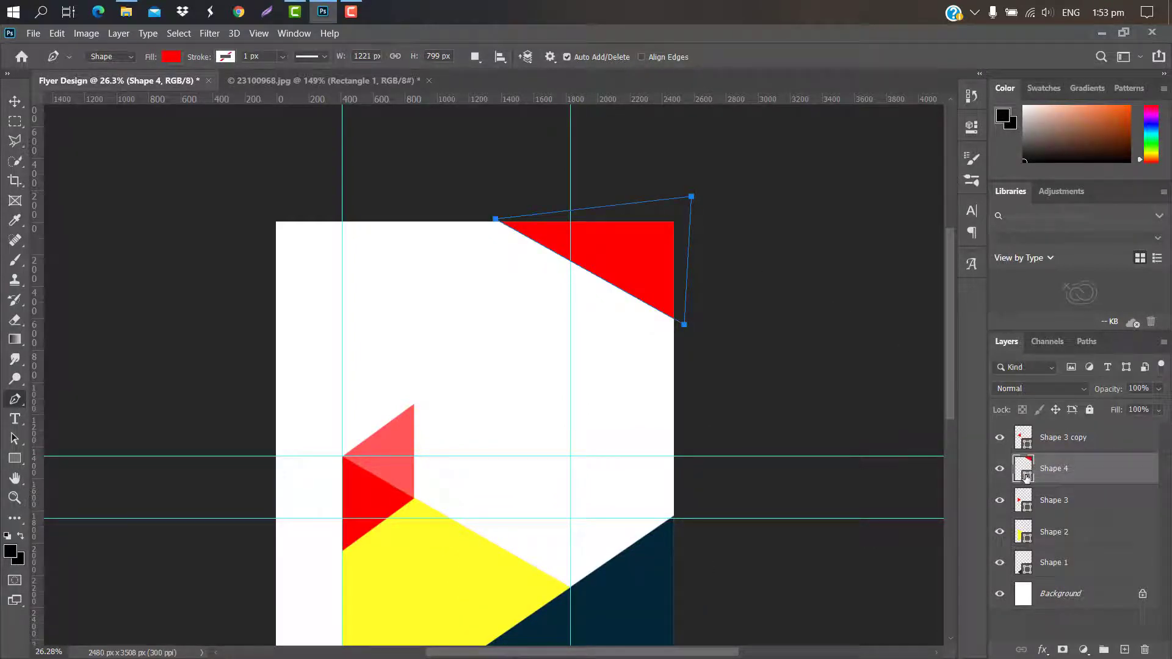
Fill the upper-right corner triangle, Shape 4, with the large shape's yellow, fffc29.
{"action": "double_click", "coordinate": [1025, 480]}
{"action": "left_click", "coordinate": [458, 580]}
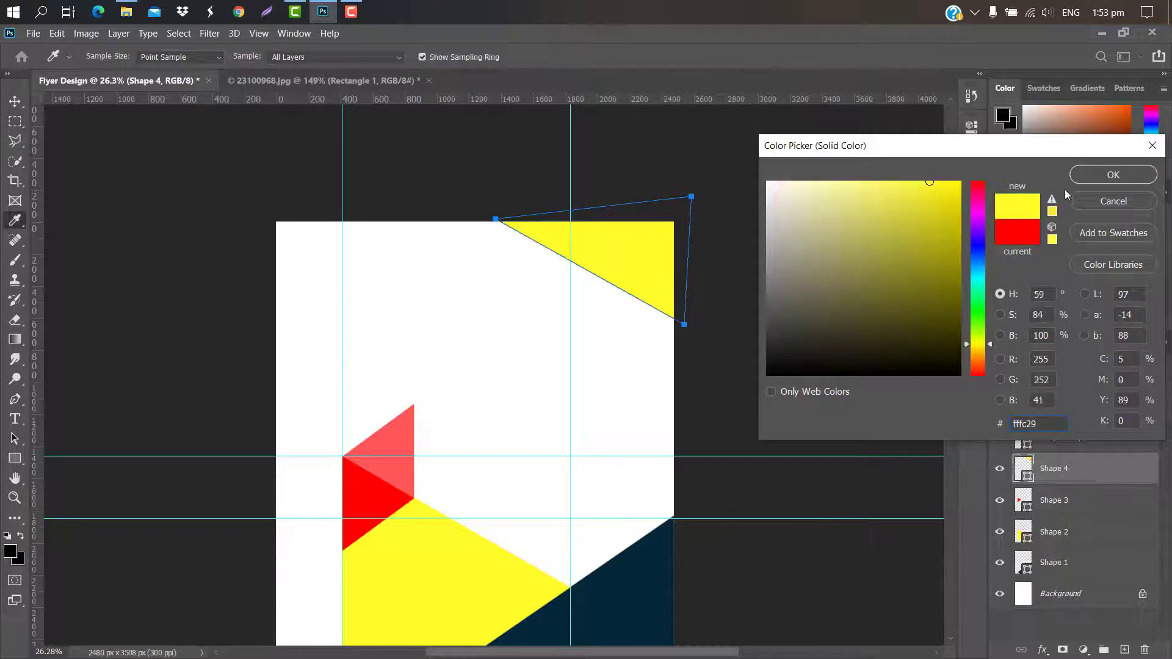
{"action": "left_click", "coordinate": [1112, 175]}
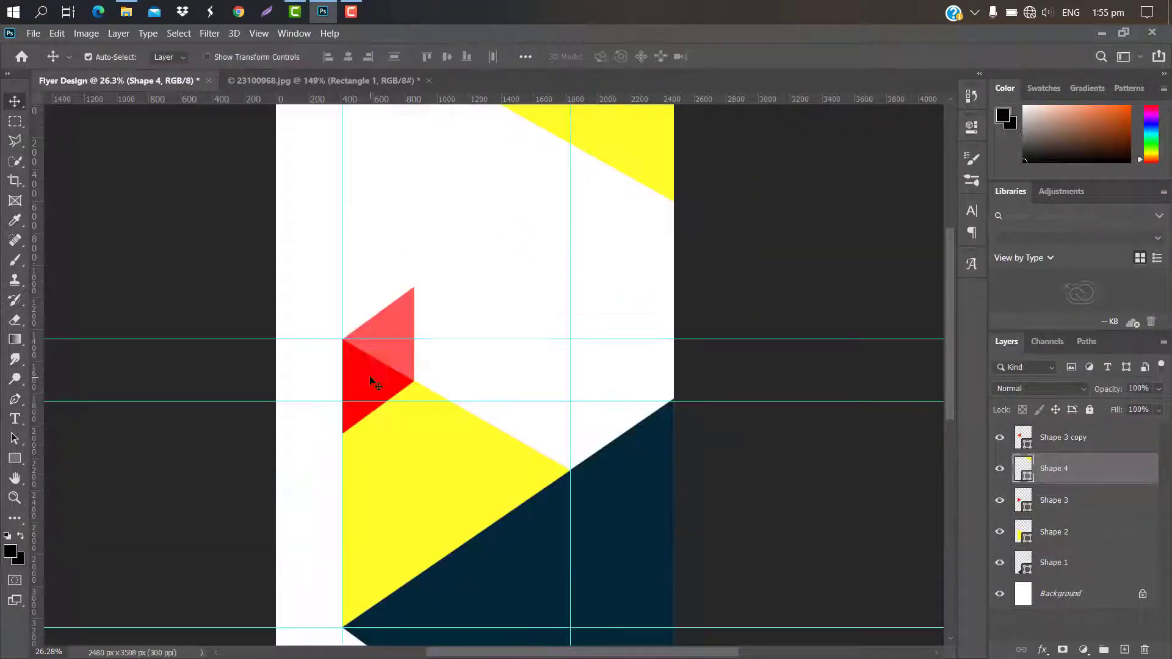
Change the fill colour of the original small triangle, Shape 3, to teal 007c7c.
{"action": "left_click", "coordinate": [1025, 506]}
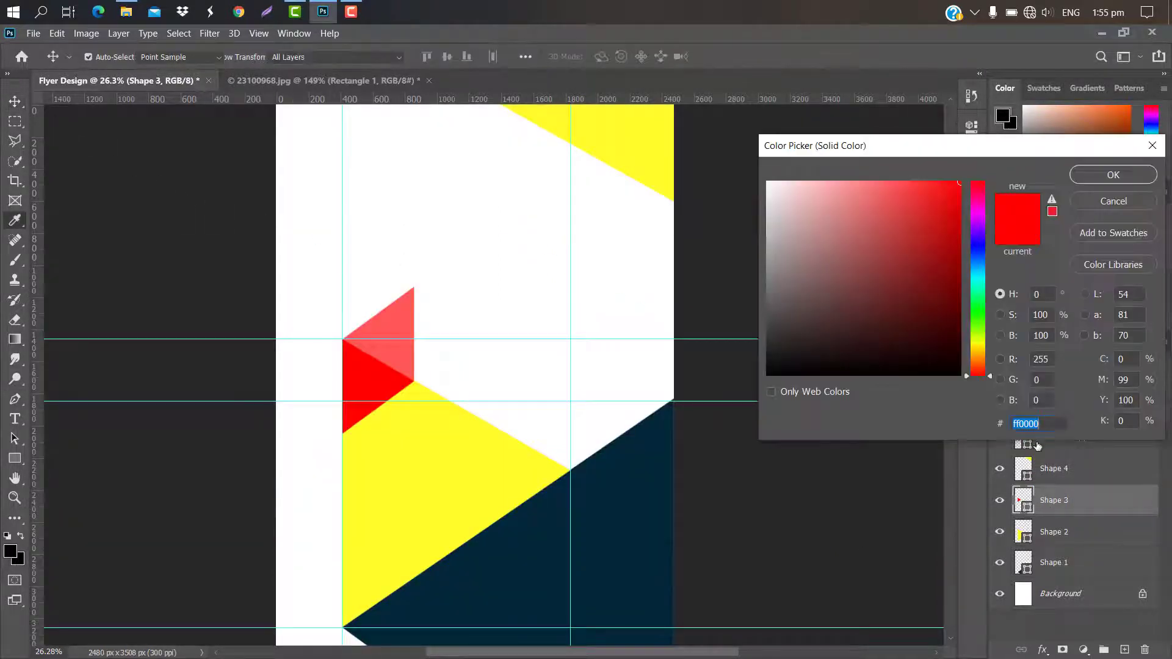
{"action": "type", "text": "007c7c"}
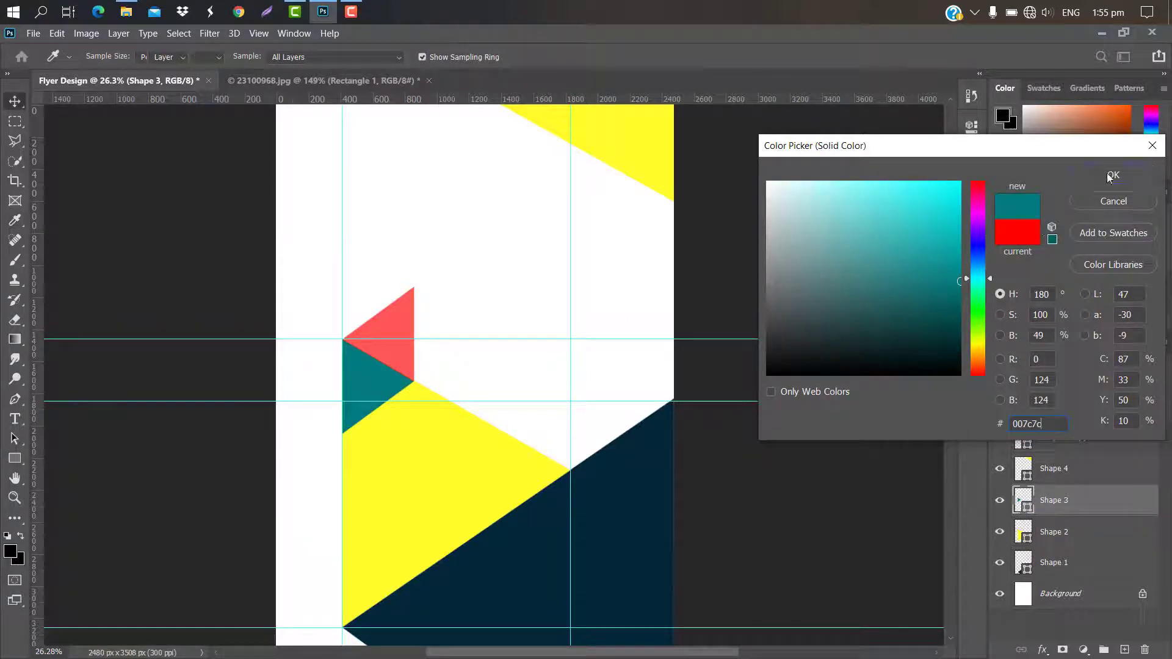
{"action": "key", "text": "Return"}
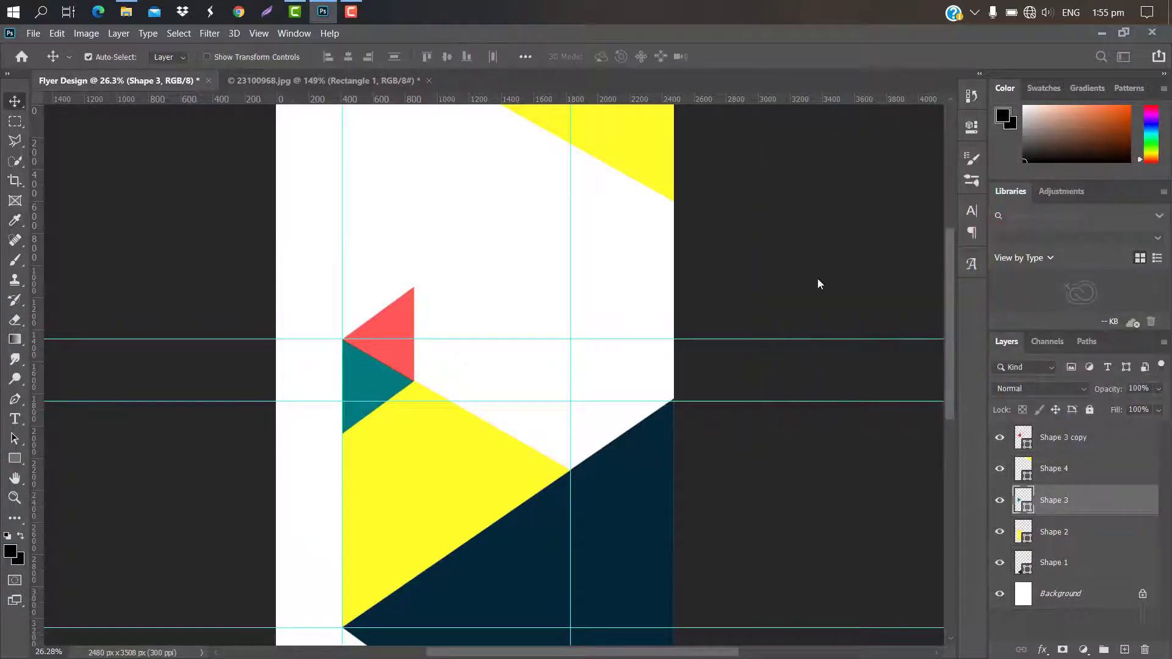
Recolour the rotated triangle copy teal (0a9292) and lower the opacity of the original triangle beneath it.
{"action": "left_click", "coordinate": [394, 349]}
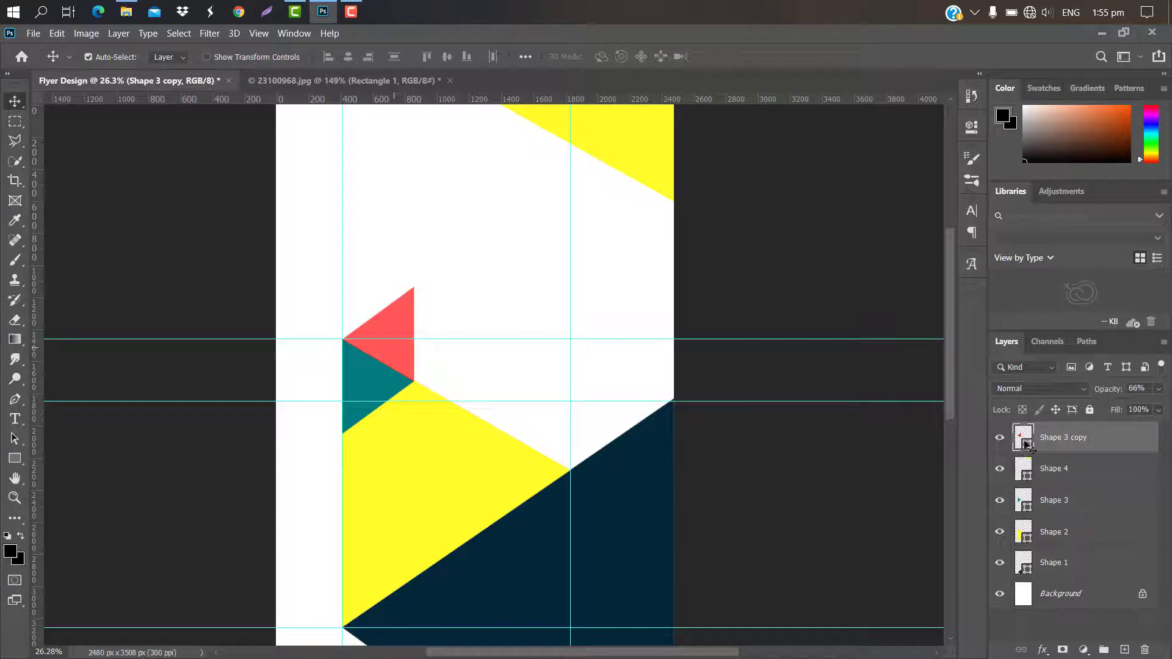
{"action": "double_click", "coordinate": [1027, 444]}
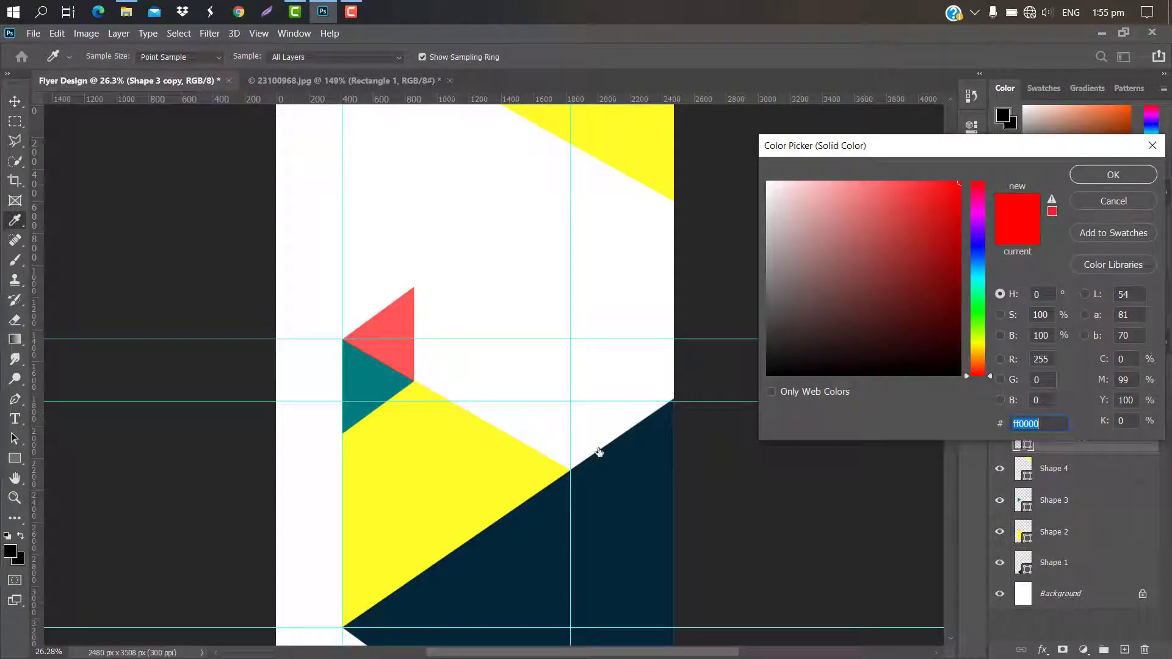
{"action": "left_click", "coordinate": [371, 366]}
{"action": "left_click", "coordinate": [1023, 211]}
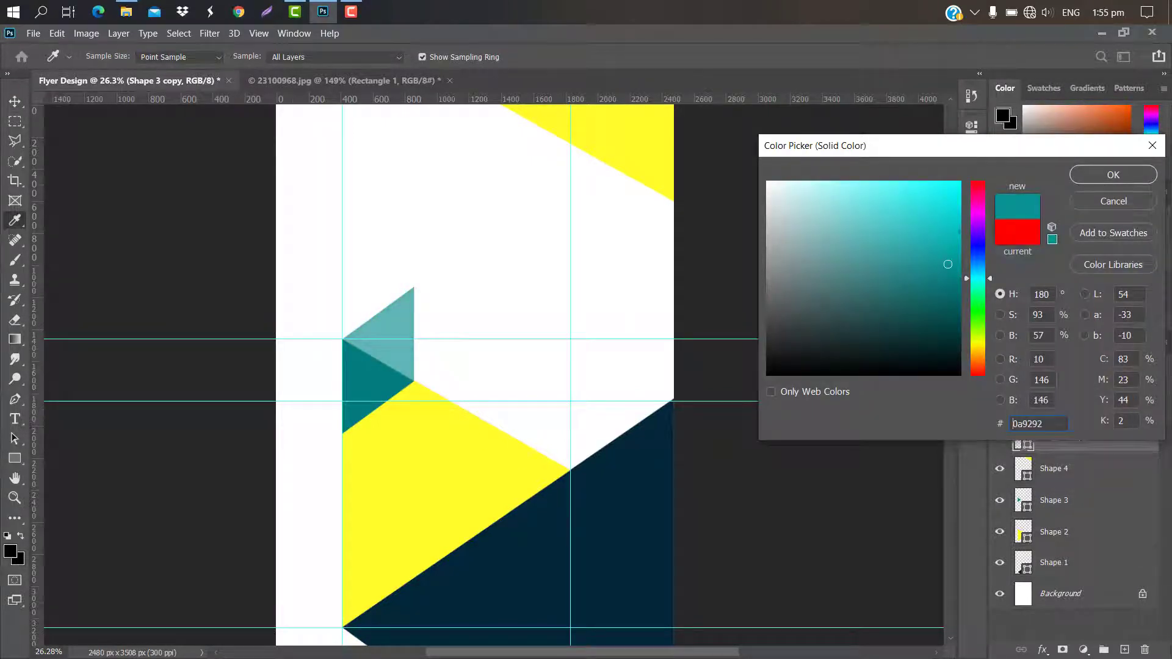
{"action": "left_click", "coordinate": [1112, 178]}
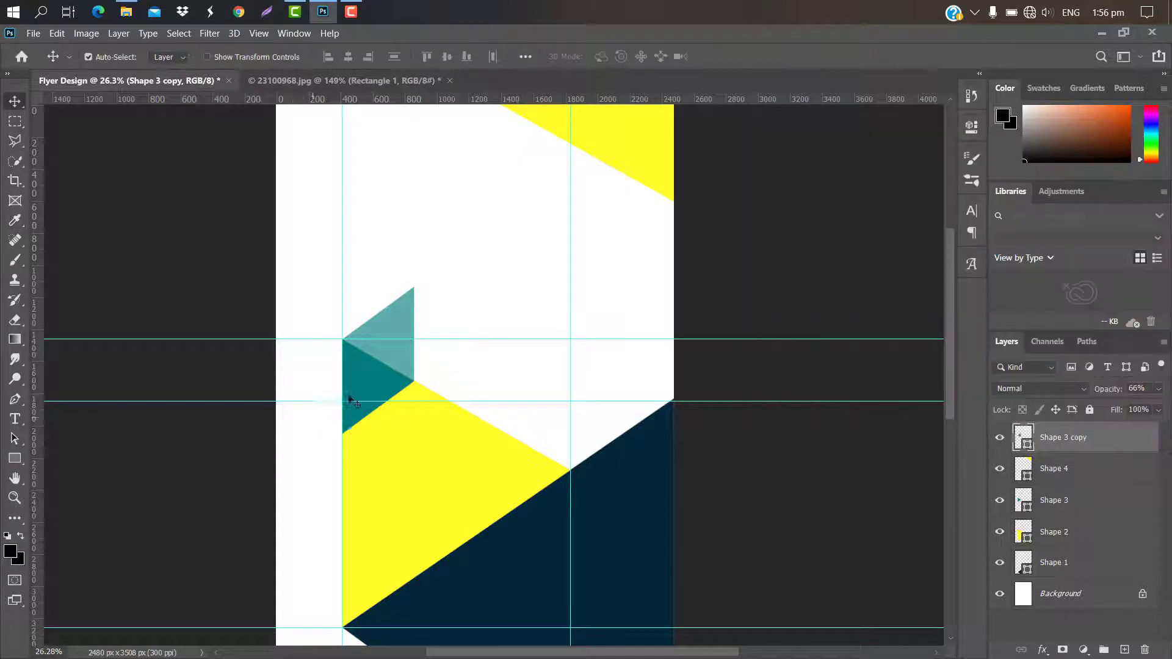
{"action": "left_click", "coordinate": [358, 394]}
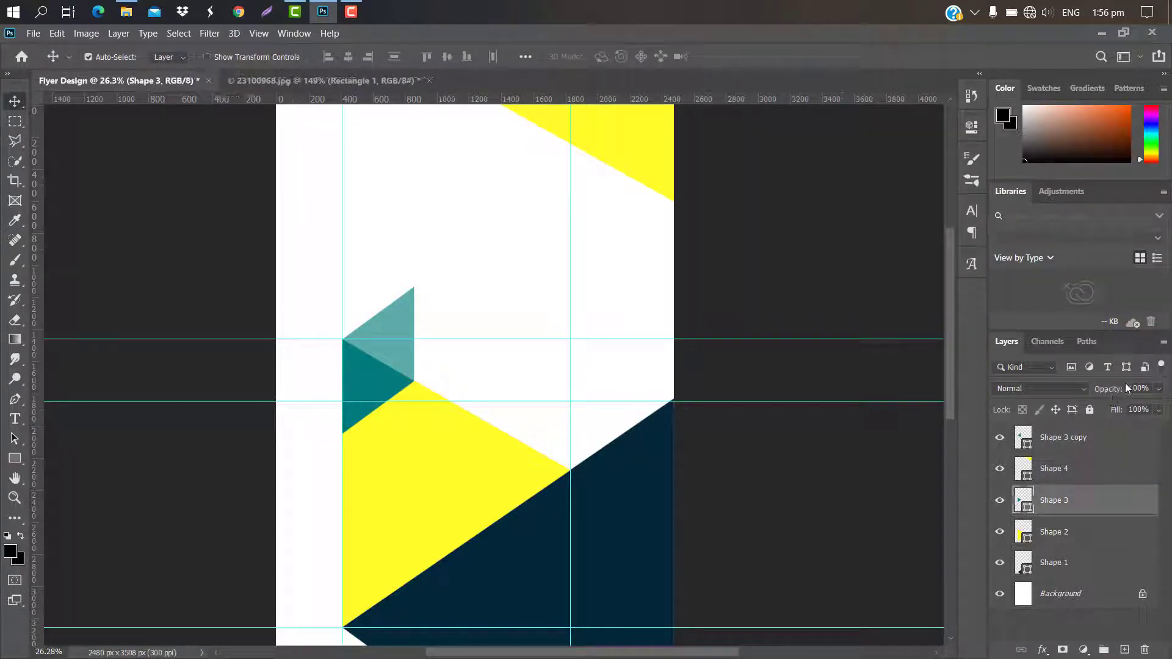
{"action": "left_click_drag", "start_coordinate": [1125, 382], "coordinate": [1105, 394]}
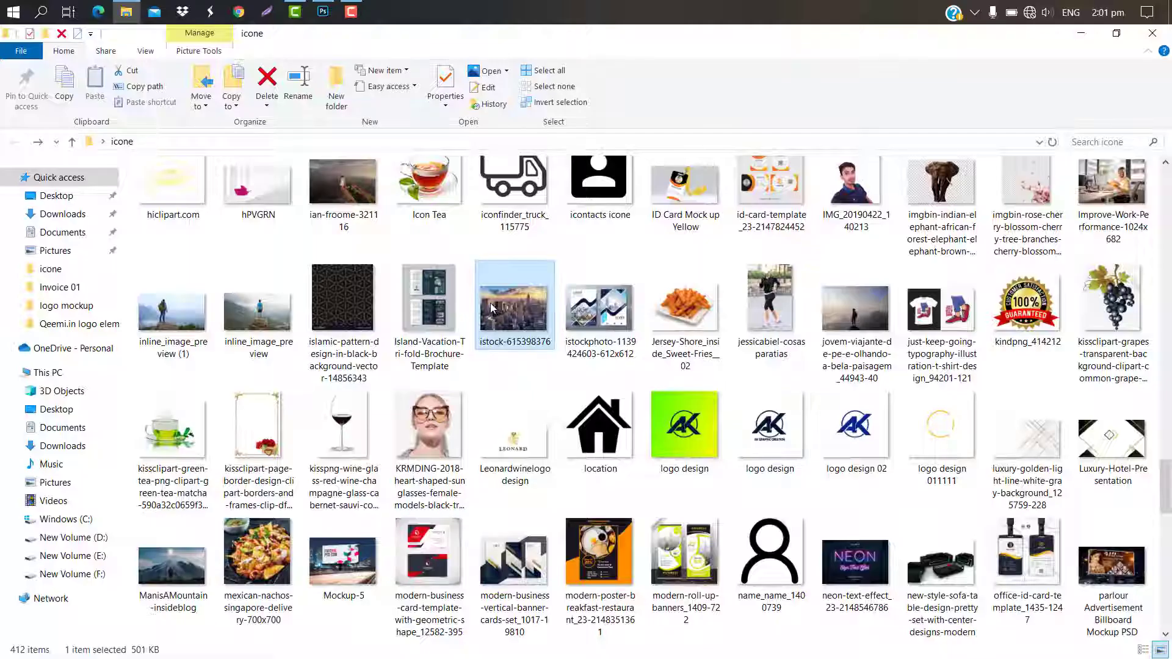
Place the istock-615398376 skyline photo above Shape 2, flipped horizontally, and clip it to that shape.
{"action": "left_click_drag", "start_coordinate": [494, 308], "coordinate": [474, 374]}
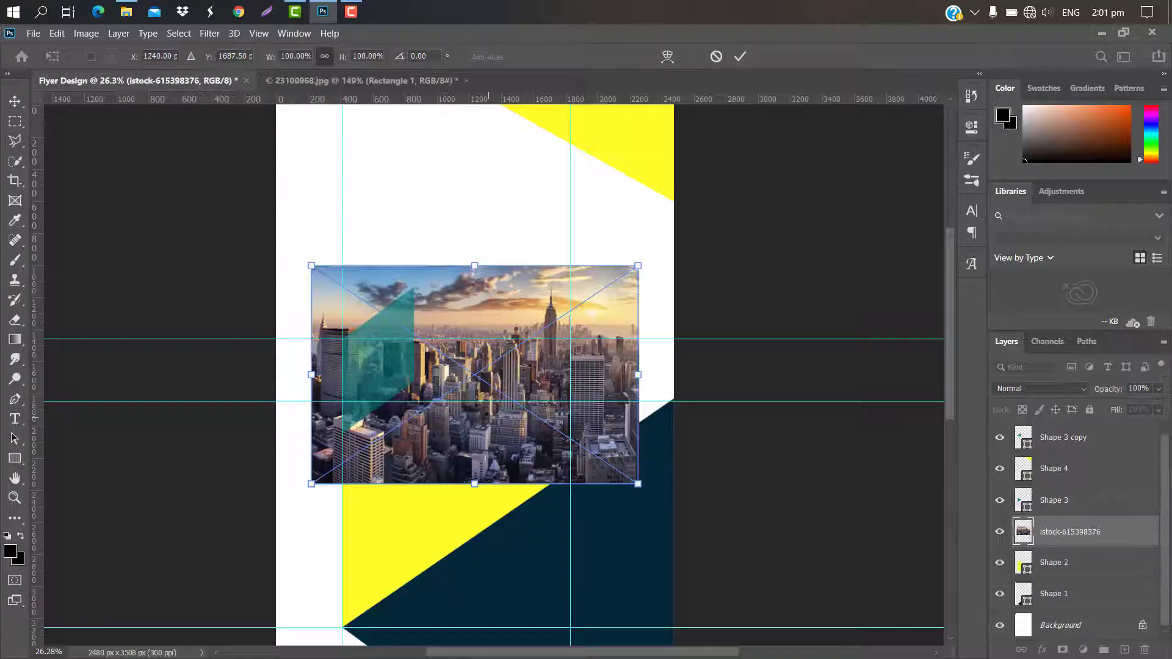
{"action": "right_click", "coordinate": [474, 429]}
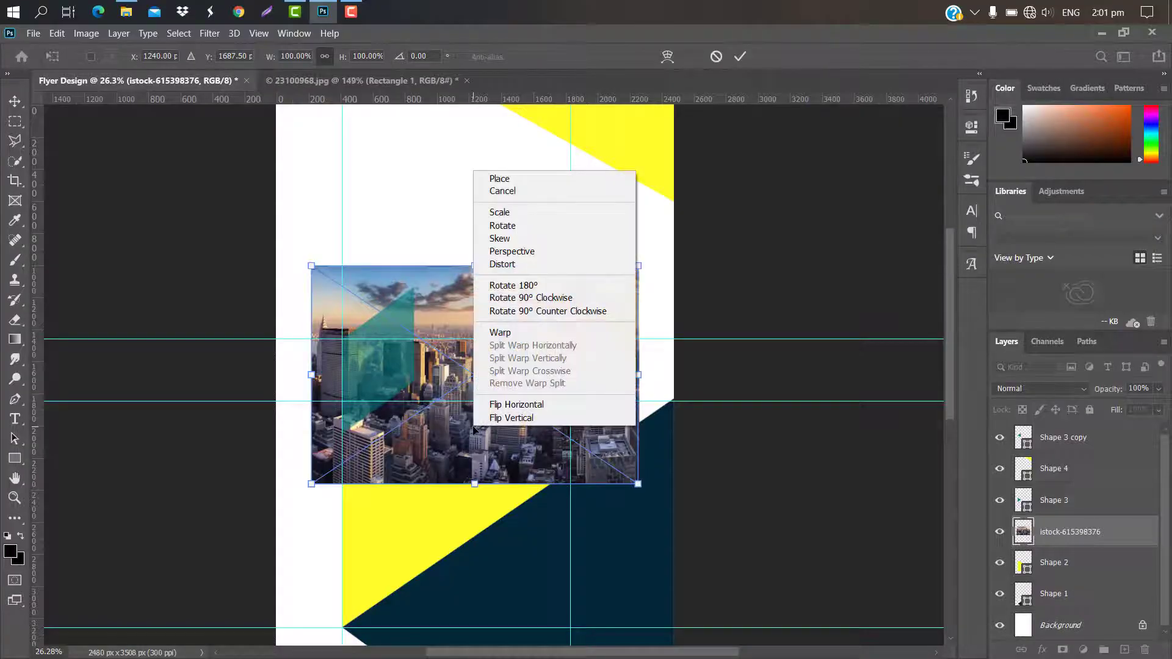
{"action": "left_click", "coordinate": [515, 402]}
{"action": "left_click", "coordinate": [740, 57]}
{"action": "right_click", "coordinate": [1069, 531]}
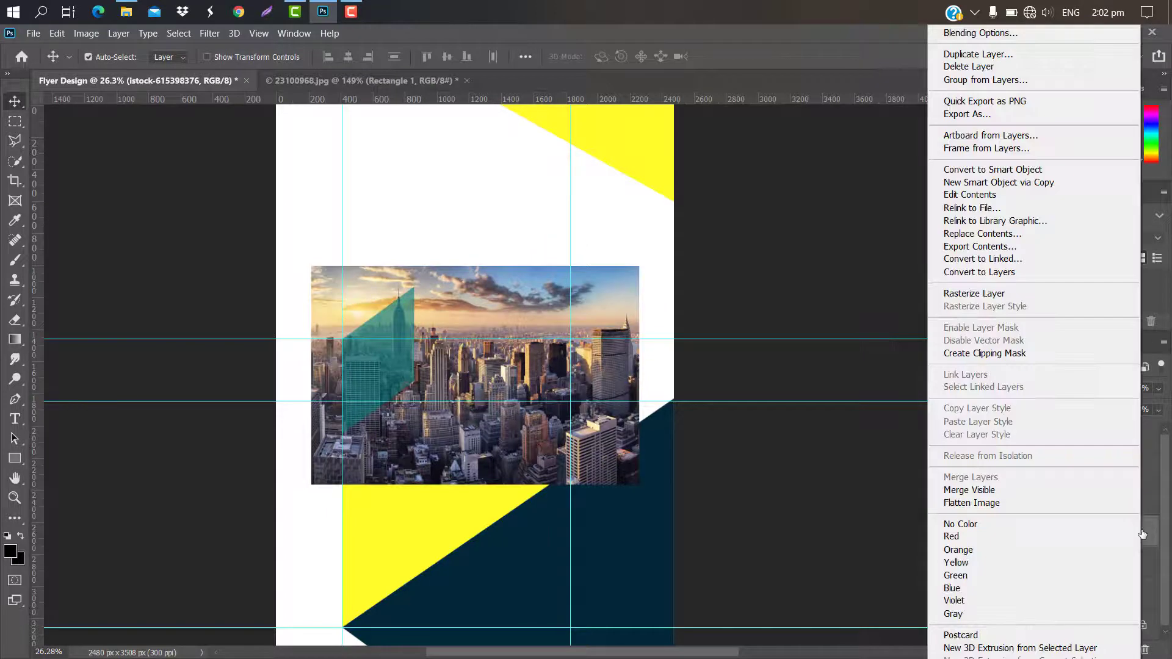
{"action": "left_click", "coordinate": [988, 354]}
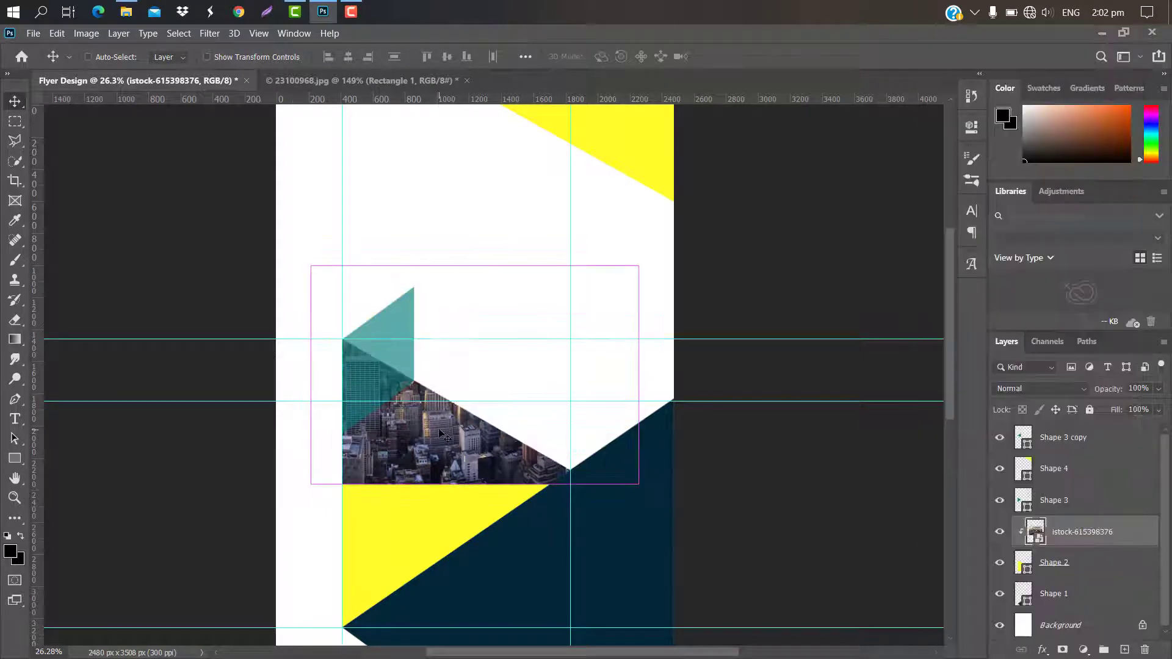
Scale the skyline photo to about 135% so it covers the yellow shape, and set its opacity to 50%.
{"action": "key", "text": "ctrl+t"}
{"action": "left_click_drag", "start_coordinate": [523, 377], "coordinate": [488, 477]}
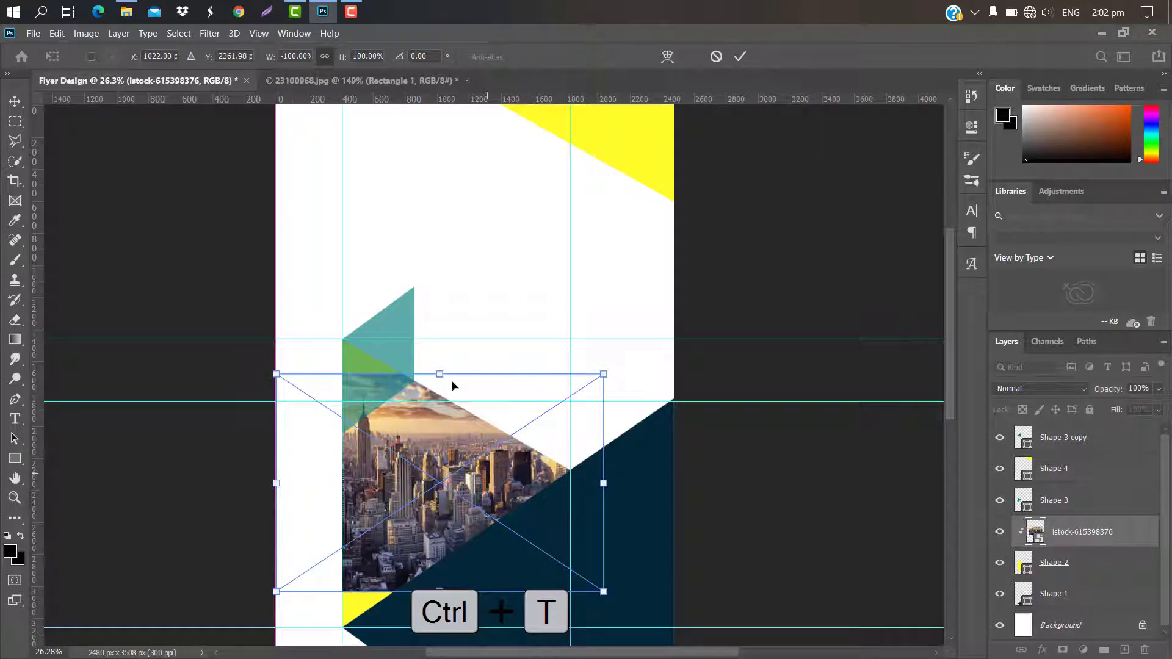
{"action": "left_click_drag", "start_coordinate": [442, 373], "coordinate": [442, 339]}
{"action": "left_click_drag", "start_coordinate": [441, 592], "coordinate": [441, 634]}
{"action": "left_click_drag", "start_coordinate": [407, 449], "coordinate": [465, 449]}
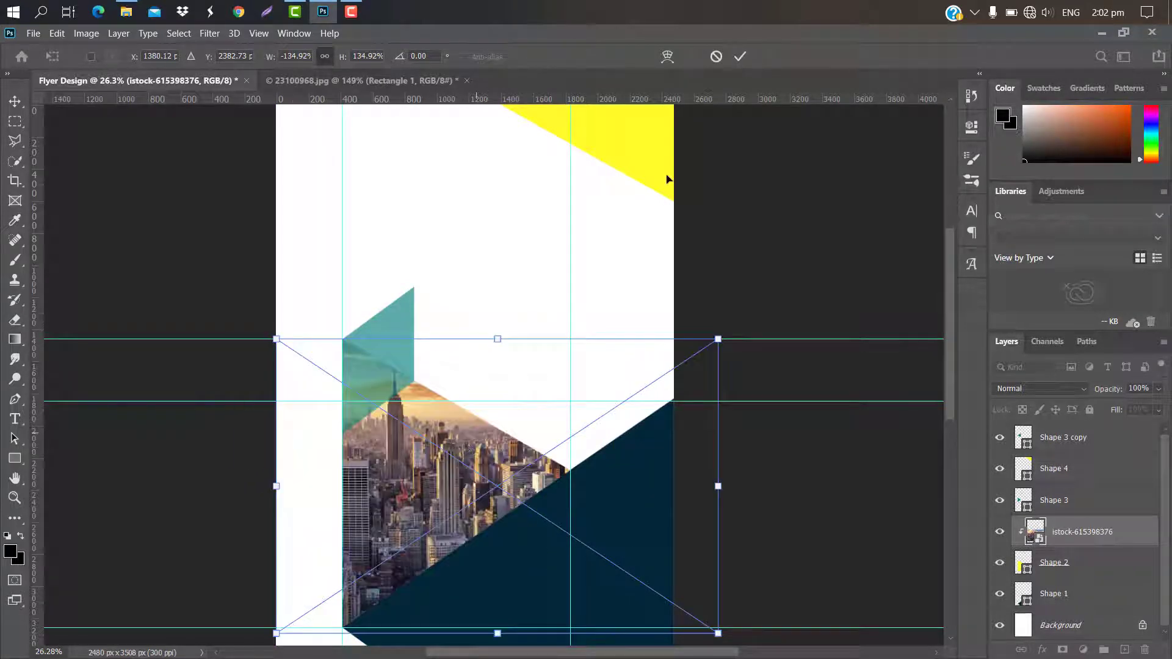
{"action": "left_click", "coordinate": [740, 56]}
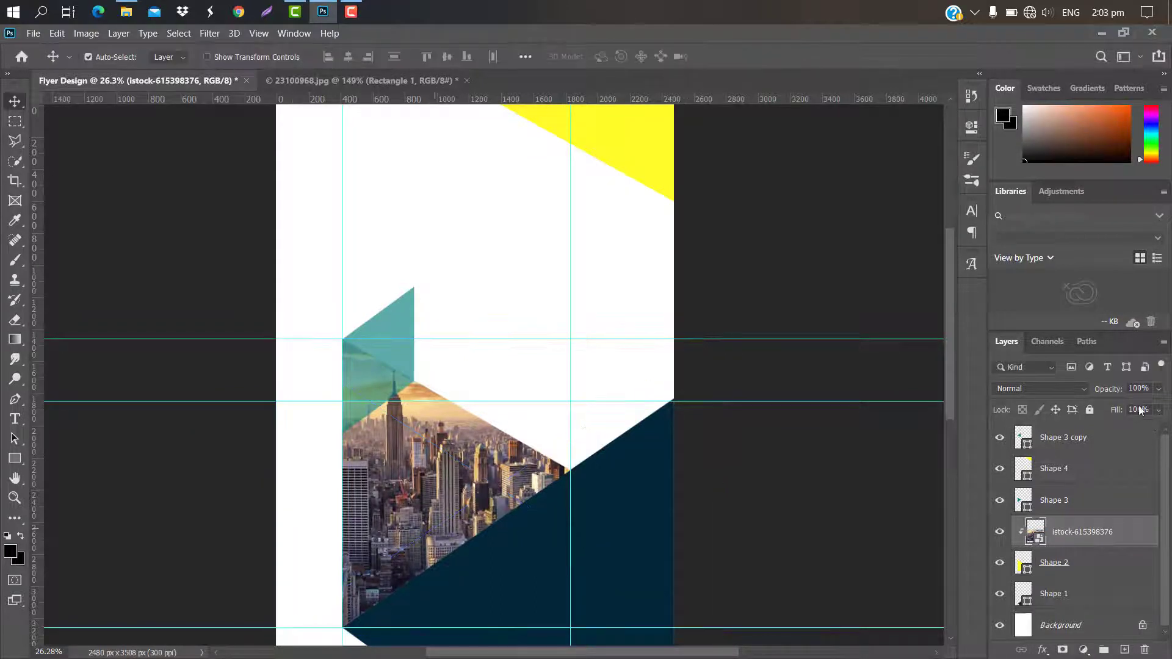
{"action": "left_click_drag", "start_coordinate": [1104, 391], "coordinate": [1081, 394]}
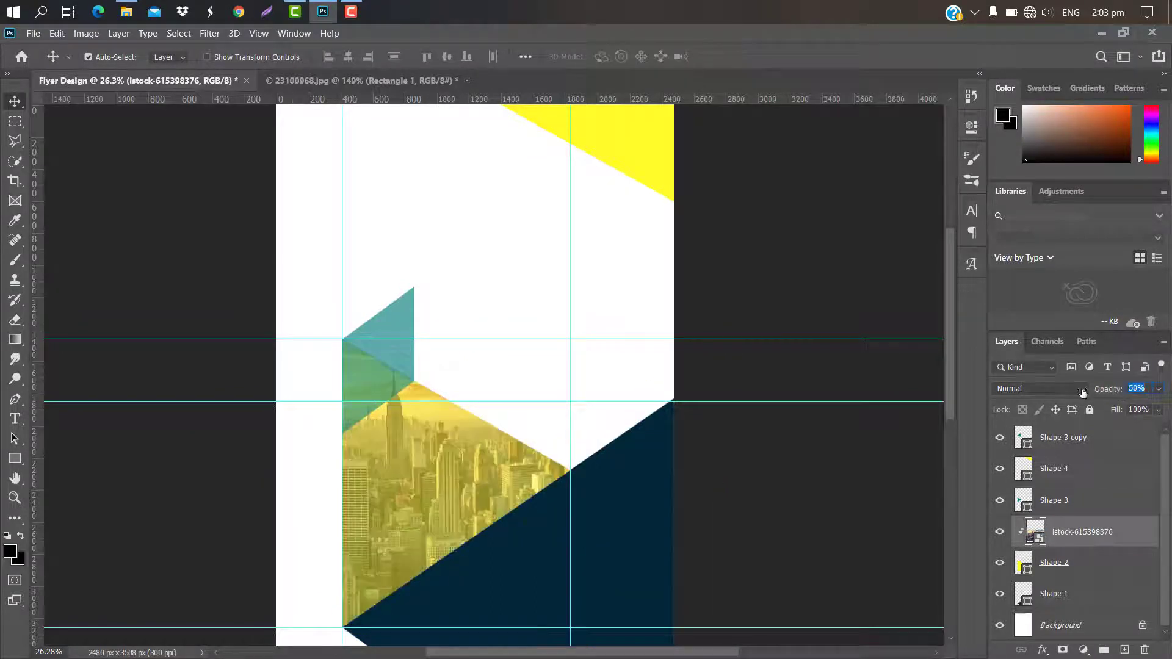
Remove all horizontal and vertical guides from the flyer.
{"action": "scroll", "coordinate": [392, 415], "scroll_direction": "down", "scroll_amount": 2}
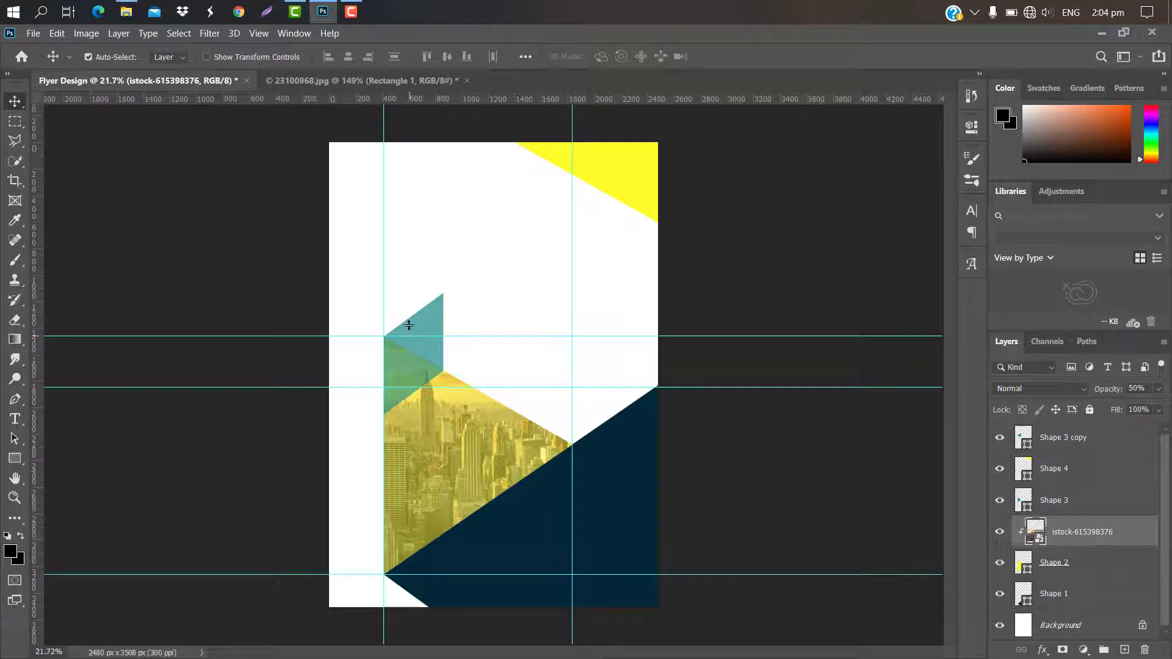
{"action": "left_click_drag", "start_coordinate": [410, 336], "coordinate": [437, 91]}
{"action": "left_click_drag", "start_coordinate": [422, 387], "coordinate": [501, 95]}
{"action": "left_click_drag", "start_coordinate": [383, 205], "coordinate": [38, 255]}
{"action": "left_click_drag", "start_coordinate": [572, 282], "coordinate": [37, 284]}
Draw a thin horizontal rectangle about 752 by 20 px above the teal triangles and fill it with 7f85a1.
{"action": "left_click", "coordinate": [1123, 442]}
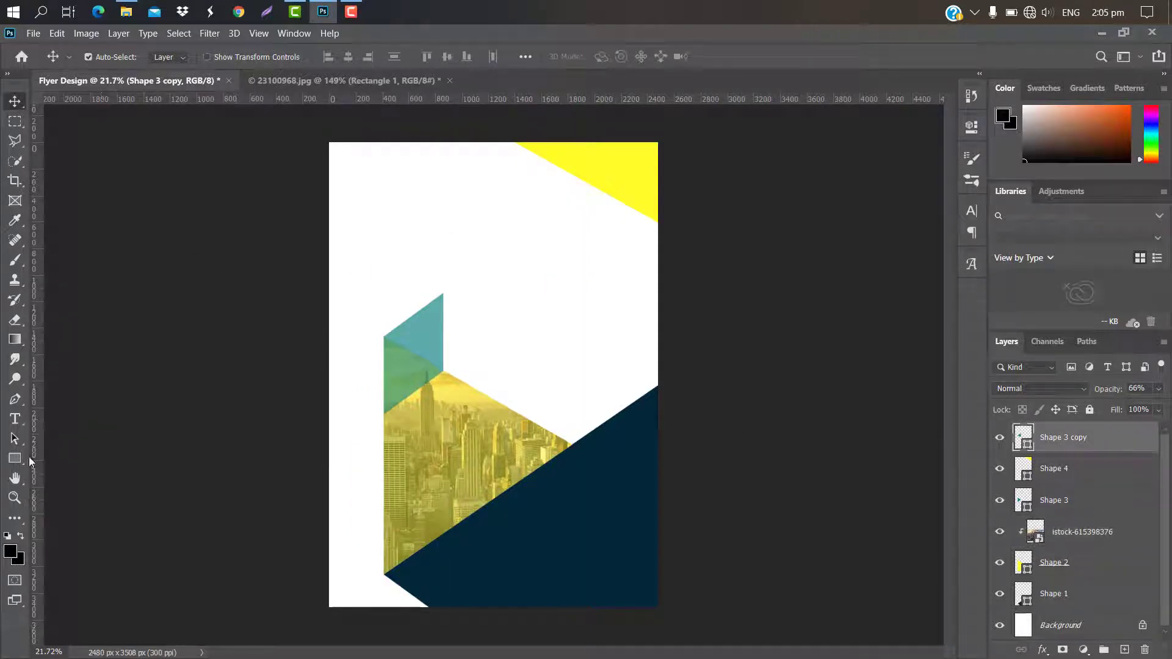
{"action": "left_click", "coordinate": [15, 458]}
{"action": "left_click_drag", "start_coordinate": [372, 265], "coordinate": [474, 267]}
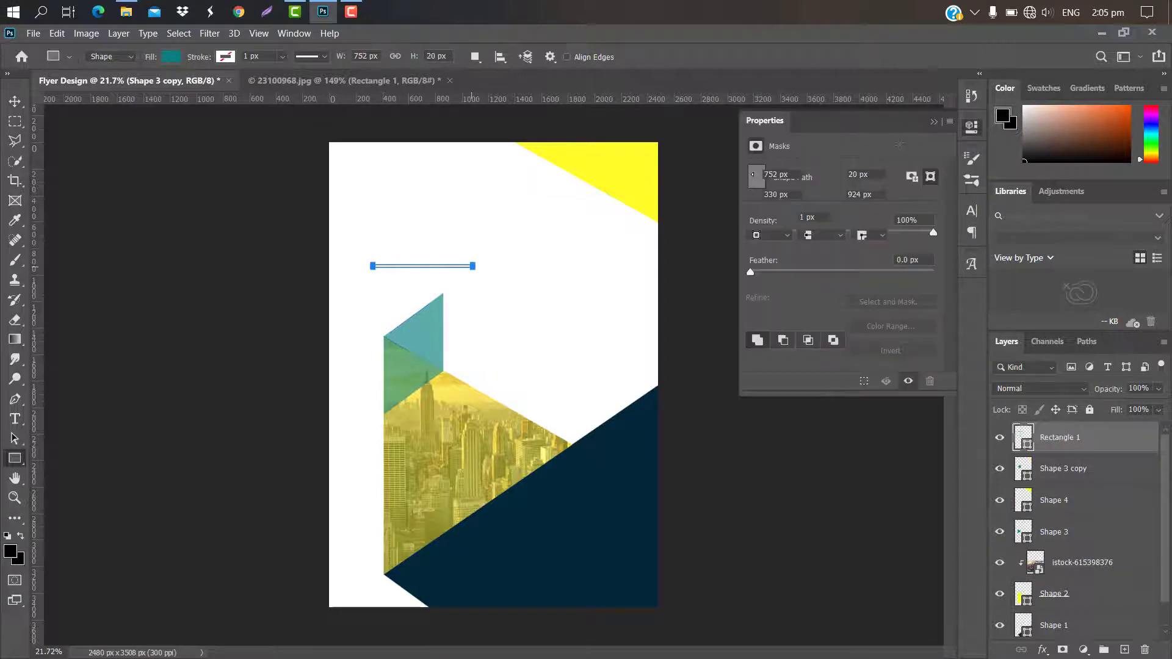
{"action": "double_click", "coordinate": [1027, 445]}
{"action": "left_click", "coordinate": [809, 253]}
{"action": "left_click", "coordinate": [977, 253]}
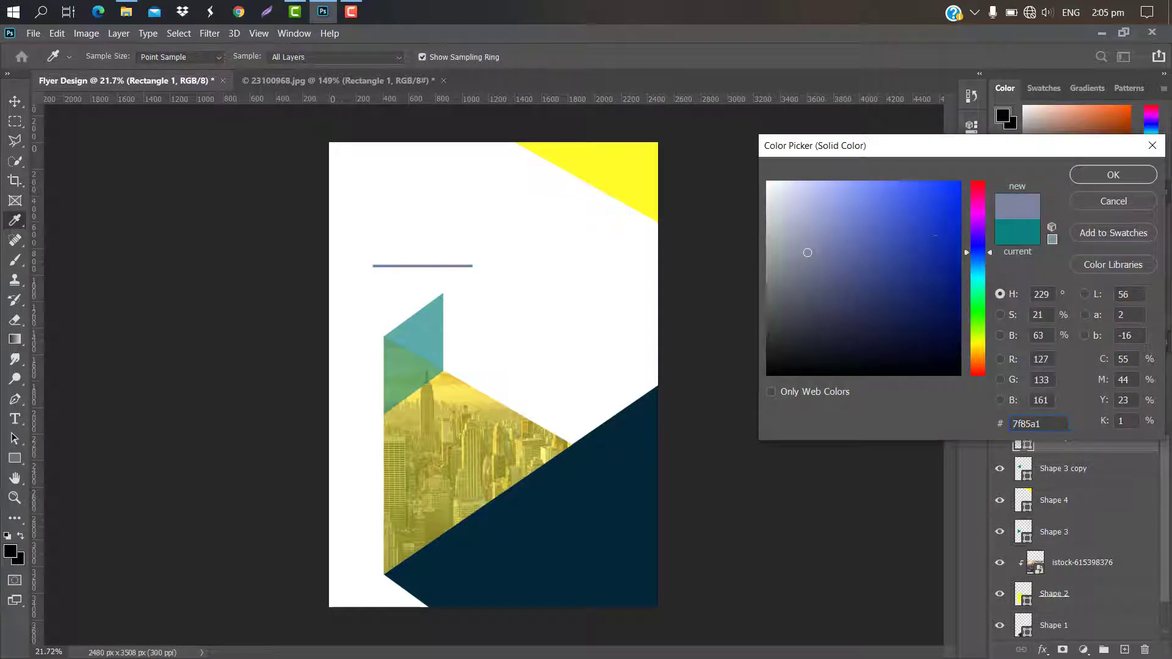
{"action": "left_click", "coordinate": [1092, 174]}
Rotate the bar to about -34.74°, thin it to 72.61% height, align it with the upper teal triangle's slanted edge and send it just above the Background.
{"action": "scroll", "coordinate": [479, 285], "scroll_direction": "up", "scroll_amount": 3}
{"action": "key", "text": "ctrl+t"}
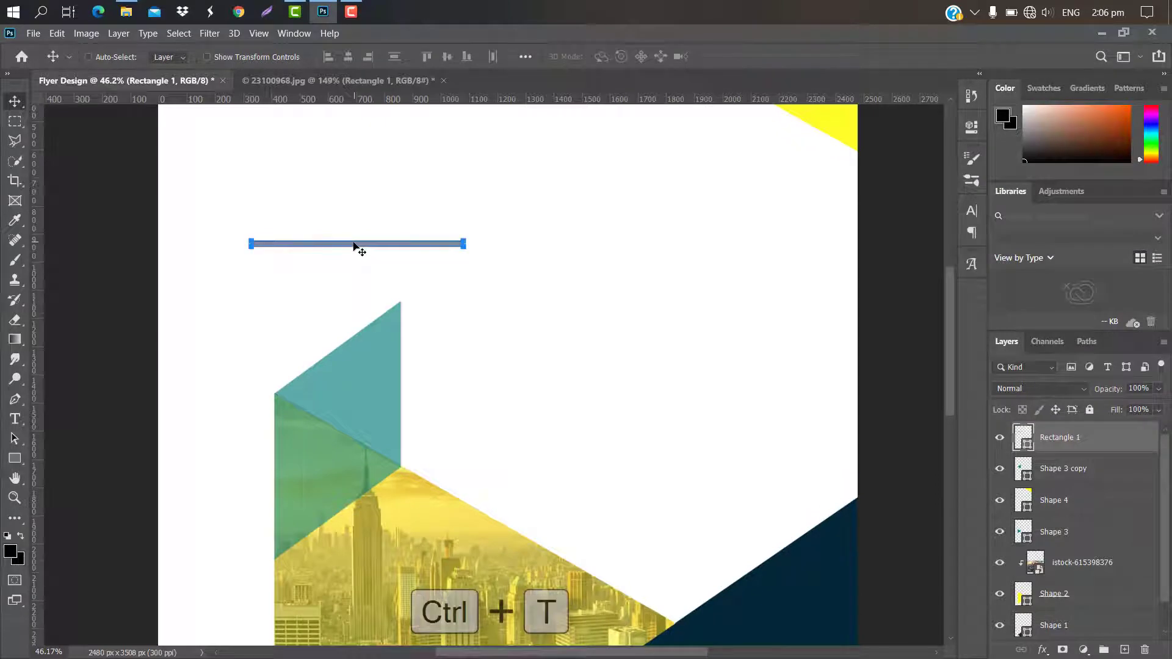
{"action": "left_click_drag", "start_coordinate": [489, 232], "coordinate": [426, 209]}
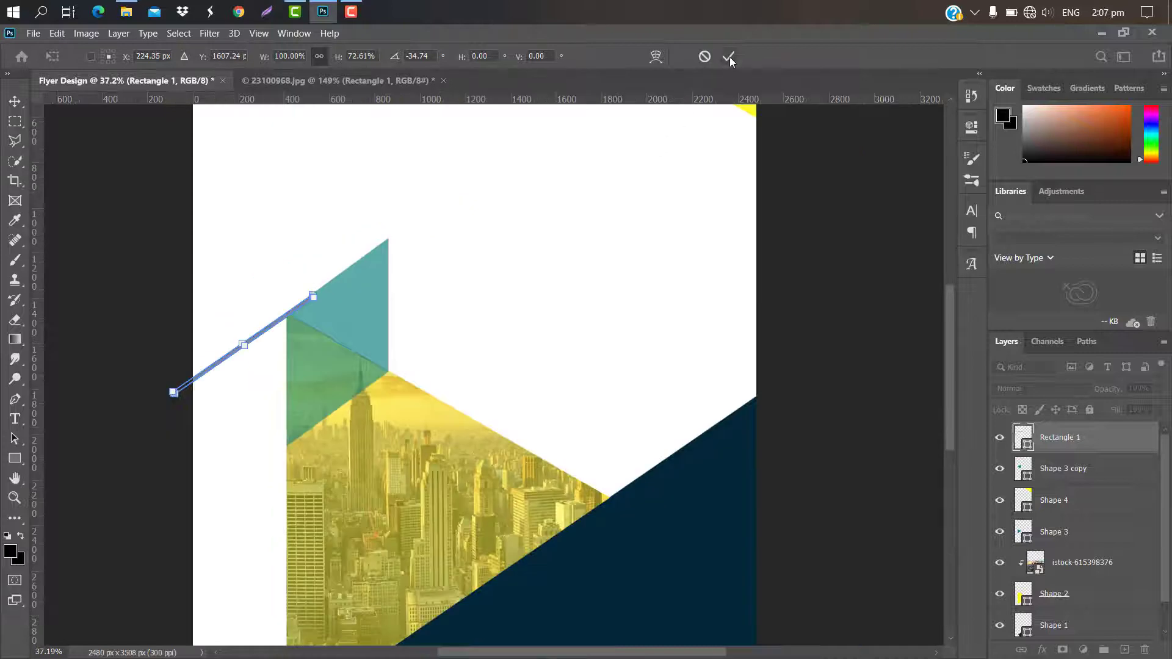
{"action": "left_click", "coordinate": [728, 56]}
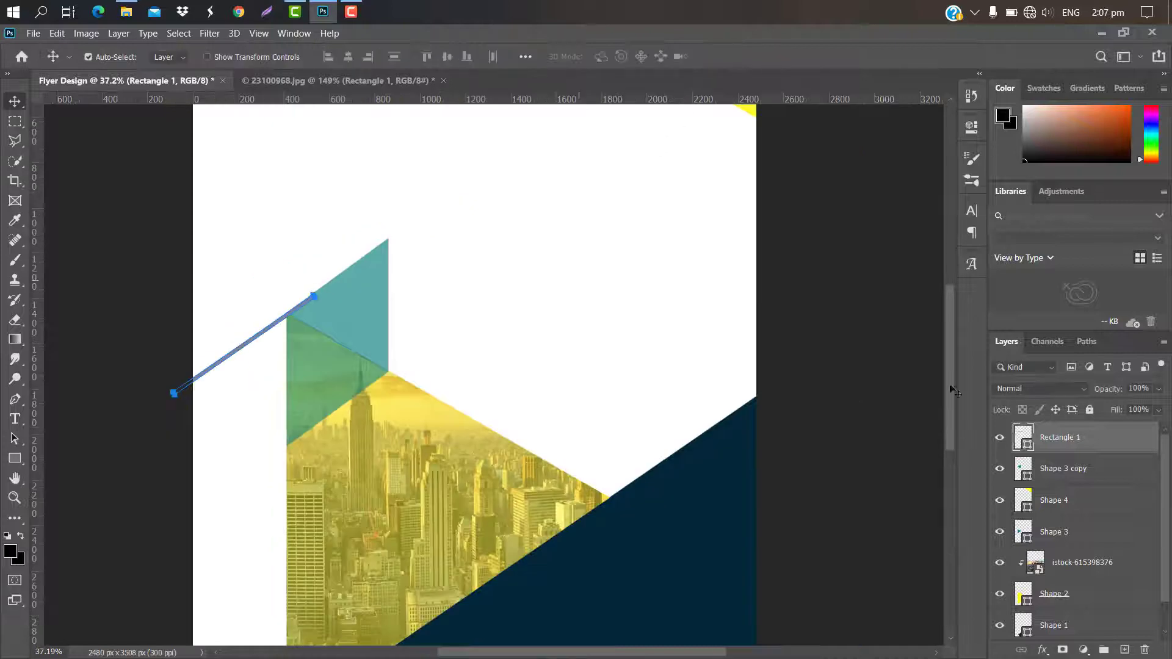
{"action": "left_click_drag", "start_coordinate": [1104, 440], "coordinate": [1119, 554]}
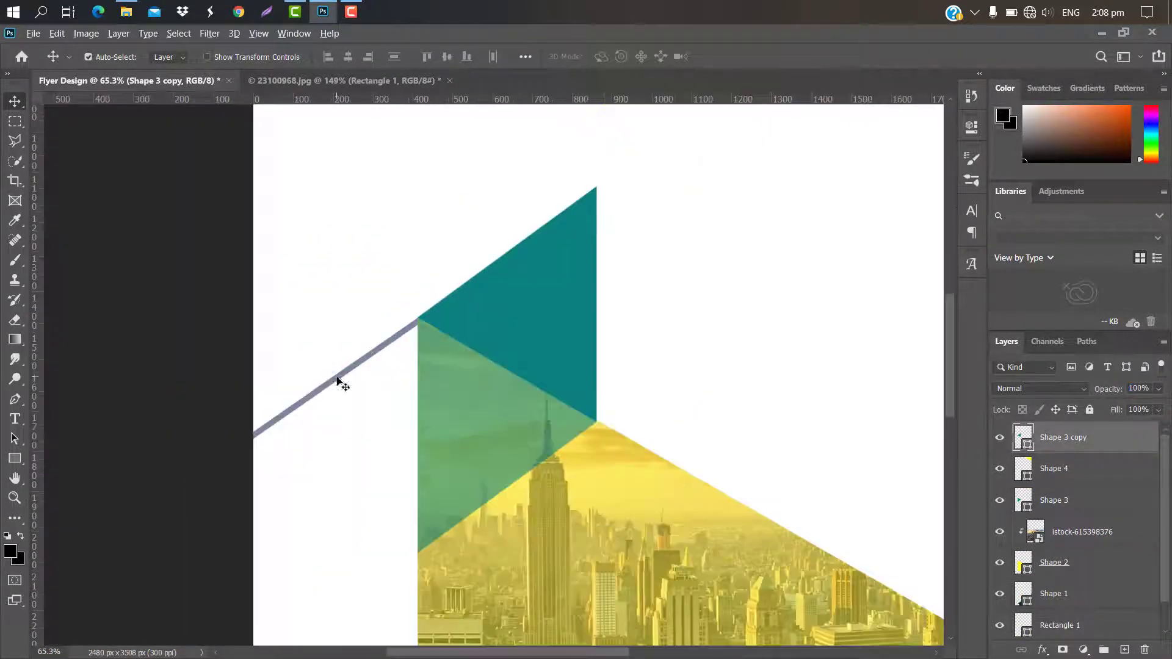
Duplicate the slanted bar repeatedly downward at even spacing to build a band of parallel stripes along the page's left margin.
{"action": "left_click", "coordinate": [340, 384]}
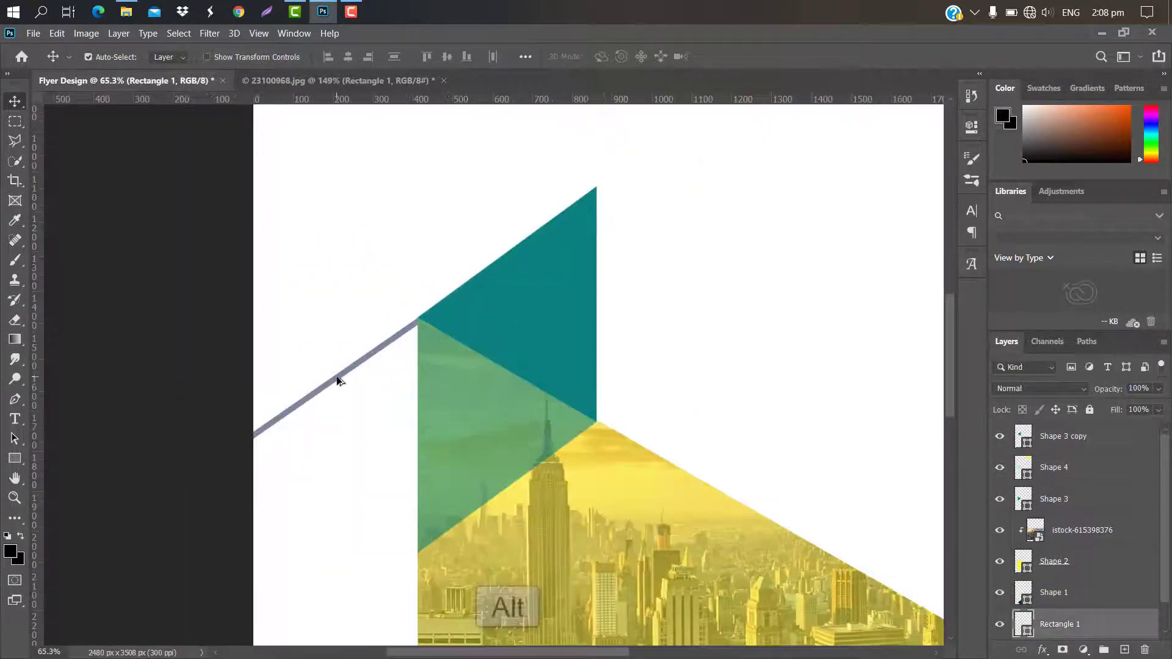
{"action": "left_click_drag", "start_coordinate": [340, 384], "coordinate": [343, 397]}
{"action": "left_click_drag", "start_coordinate": [343, 393], "coordinate": [355, 435]}
{"action": "scroll", "coordinate": [355, 435], "scroll_direction": "down", "scroll_amount": 3}
{"action": "left_click_drag", "start_coordinate": [336, 272], "coordinate": [342, 301]}
{"action": "left_click_drag", "start_coordinate": [346, 298], "coordinate": [350, 331]}
{"action": "scroll", "coordinate": [340, 338], "scroll_direction": "up", "scroll_amount": 3}
{"action": "left_click_drag", "start_coordinate": [325, 340], "coordinate": [325, 383]}
{"action": "scroll", "coordinate": [325, 381], "scroll_direction": "down", "scroll_amount": 3}
{"action": "left_click_drag", "start_coordinate": [238, 245], "coordinate": [262, 358]}
{"action": "scroll", "coordinate": [263, 358], "scroll_direction": "down", "scroll_amount": 2}
{"action": "left_click_drag", "start_coordinate": [262, 218], "coordinate": [272, 249]}
{"action": "left_click_drag", "start_coordinate": [272, 251], "coordinate": [282, 290]}
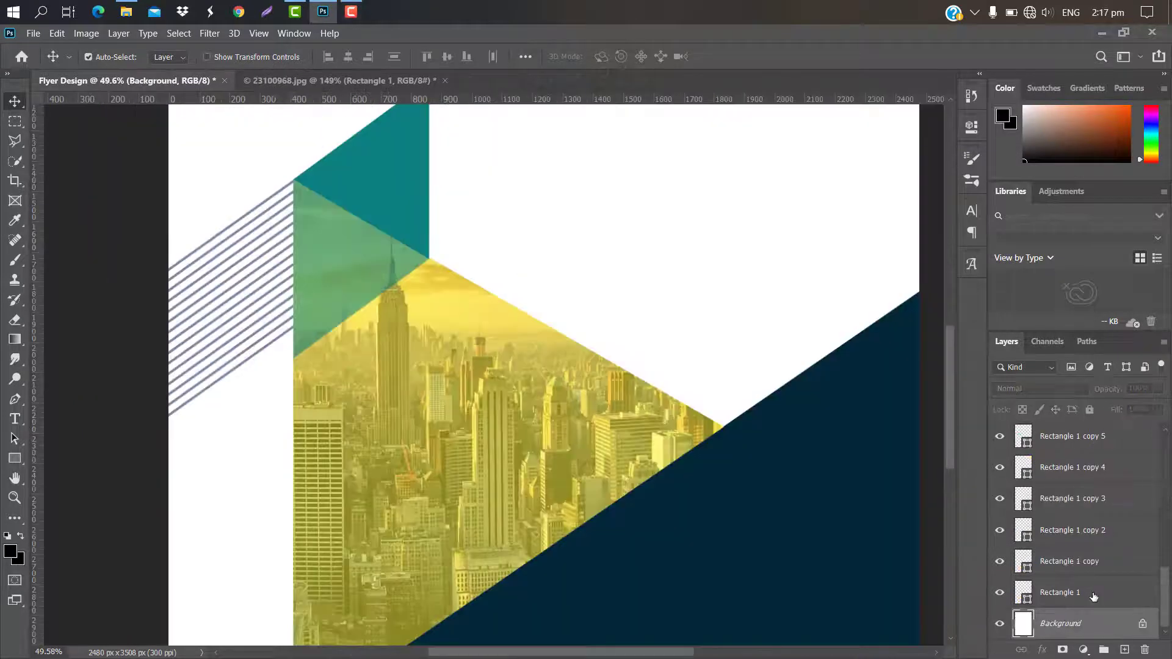
Group all the stripe layers, from Rectangle 1 through Rectangle 1 copy 14.
{"action": "left_click", "coordinate": [1093, 593]}
{"action": "left_click", "coordinate": [1095, 563], "text": "ctrl"}
{"action": "left_click", "coordinate": [1095, 532], "text": "ctrl"}
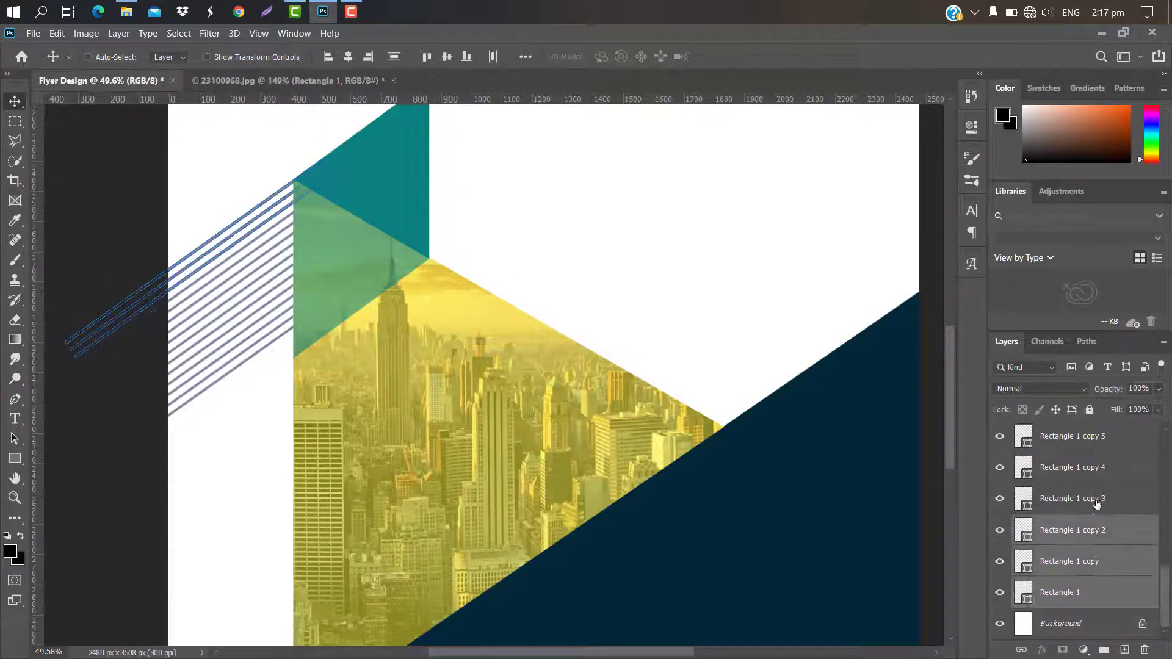
{"action": "left_click", "coordinate": [1095, 502], "text": "ctrl"}
{"action": "left_click", "coordinate": [1096, 470], "text": "ctrl"}
{"action": "left_click", "coordinate": [1095, 440], "text": "ctrl"}
{"action": "left_click", "coordinate": [1081, 607], "text": "ctrl"}
{"action": "left_click", "coordinate": [1081, 575], "text": "ctrl"}
{"action": "left_click_drag", "start_coordinate": [1166, 574], "coordinate": [1163, 513]}
{"action": "left_click", "coordinate": [1082, 544], "text": "ctrl"}
{"action": "left_click", "coordinate": [1085, 514], "text": "ctrl"}
{"action": "left_click", "coordinate": [1083, 482], "text": "ctrl"}
{"action": "left_click", "coordinate": [1082, 450], "text": "ctrl"}
{"action": "left_click", "coordinate": [1083, 504], "text": "ctrl"}
{"action": "left_click", "coordinate": [1083, 473], "text": "ctrl"}
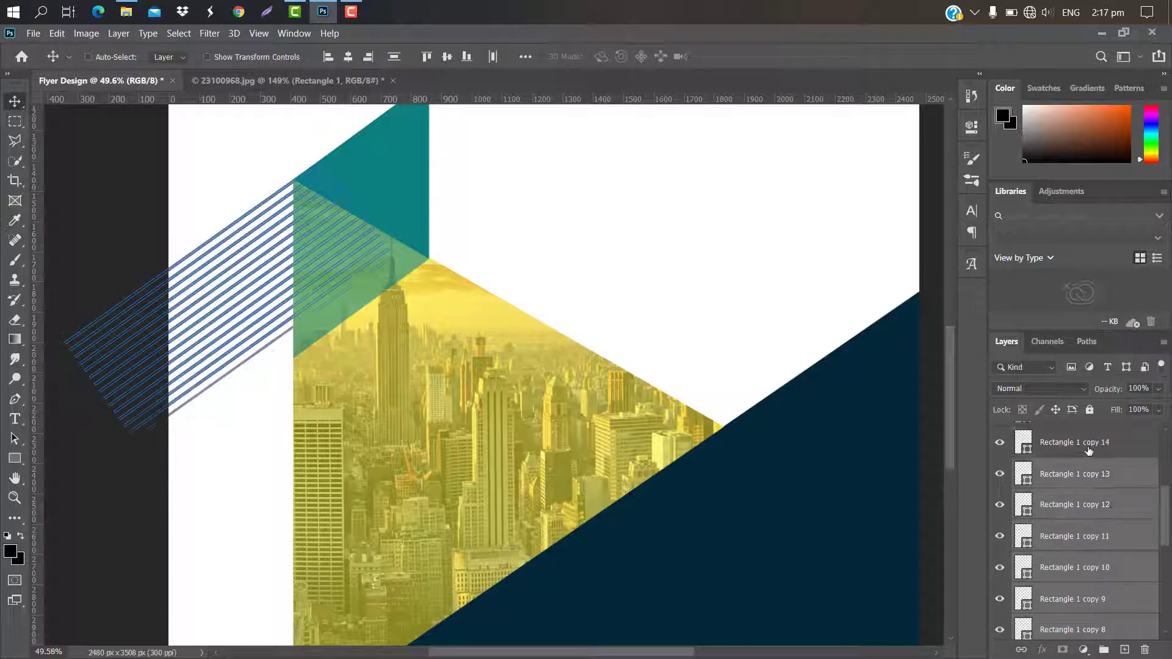
{"action": "left_click", "coordinate": [1088, 445], "text": "ctrl"}
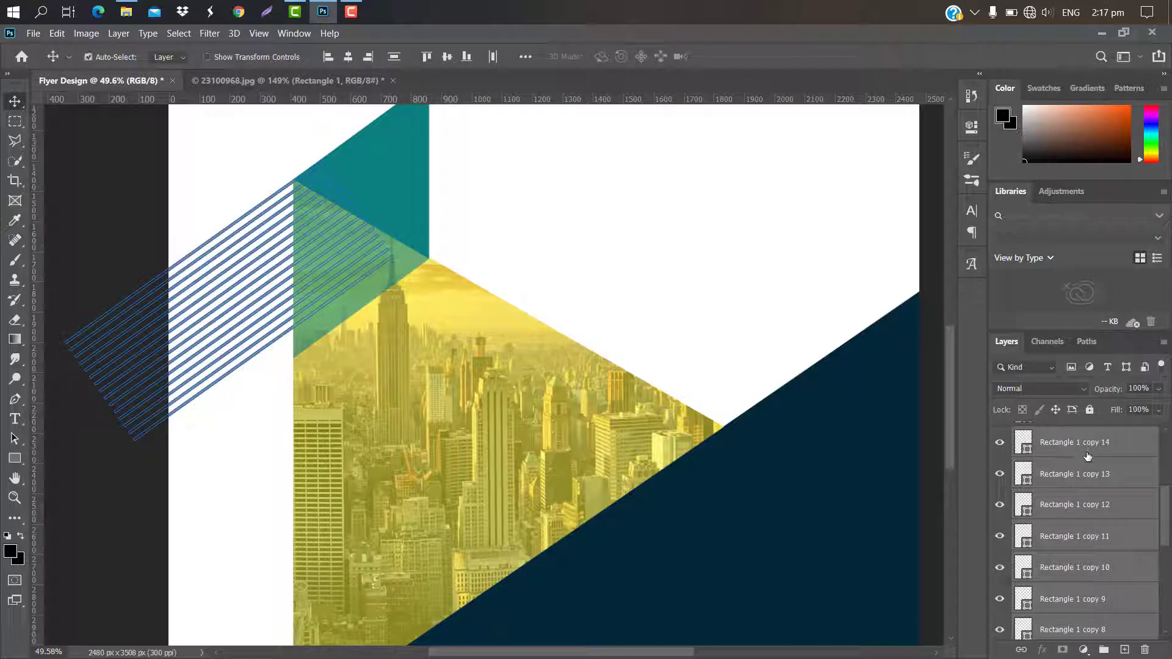
{"action": "left_click_drag", "start_coordinate": [1088, 462], "coordinate": [1104, 648]}
Duplicate the stripe group and move the copy directly below the original so the stripe pattern continues evenly.
{"action": "left_click_drag", "start_coordinate": [1130, 601], "coordinate": [1125, 645]}
{"action": "key", "text": "ctrl+t"}
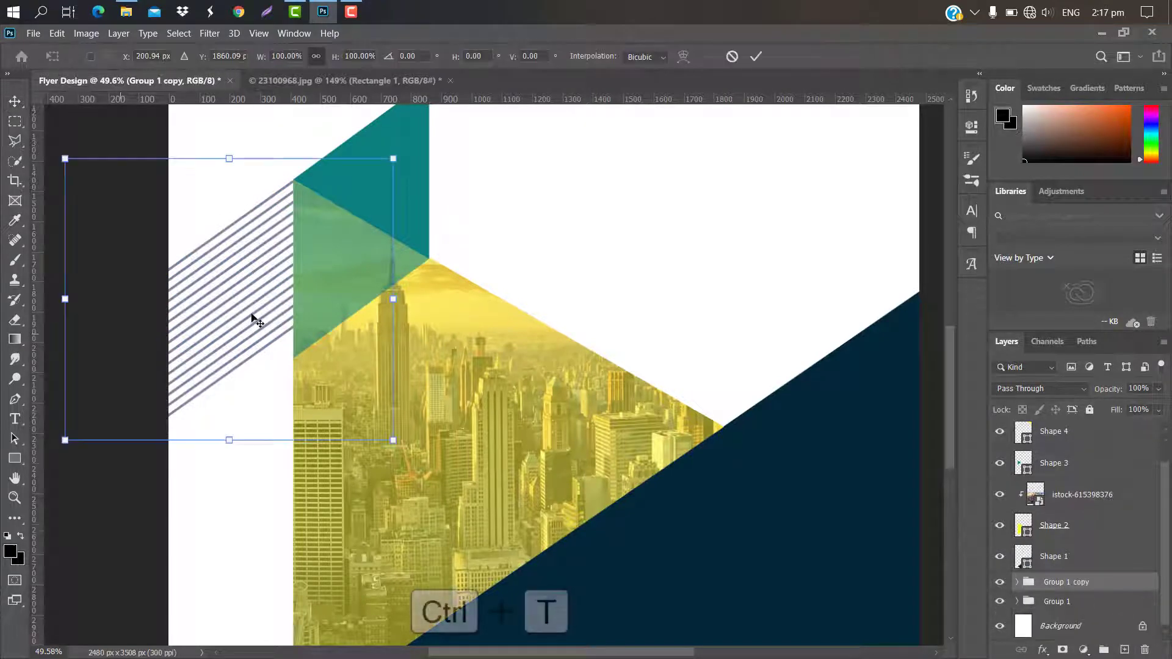
{"action": "left_click_drag", "start_coordinate": [240, 306], "coordinate": [261, 444]}
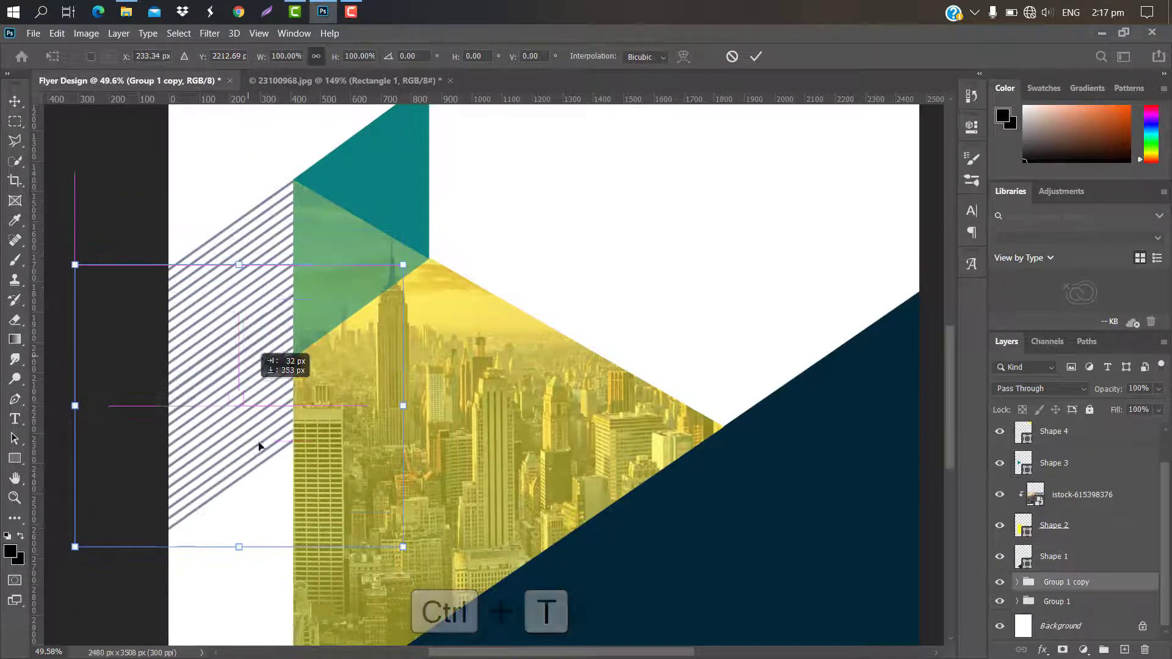
{"action": "scroll", "coordinate": [261, 427], "scroll_direction": "up", "scroll_amount": 3}
{"action": "left_click", "coordinate": [756, 57]}
{"action": "scroll", "coordinate": [202, 290], "scroll_direction": "down", "scroll_amount": 2}
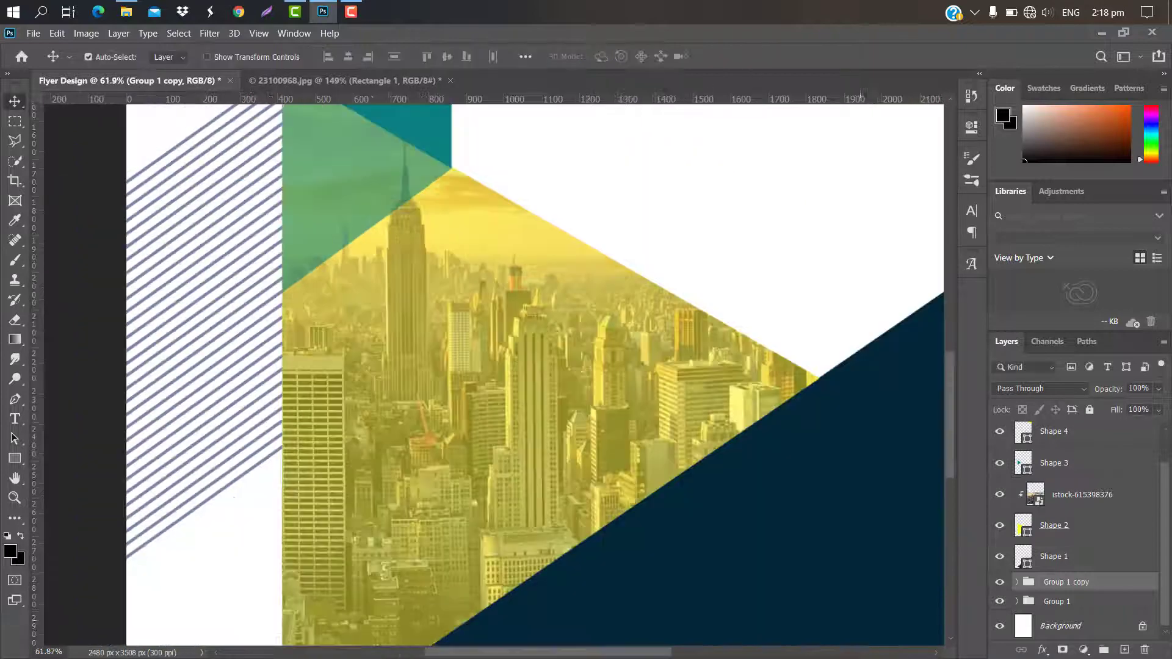
Group the two stripe groups together, duplicate the combined group and move the copy downward to continue the stripes along the left margin.
{"action": "left_click", "coordinate": [1085, 604], "text": "ctrl"}
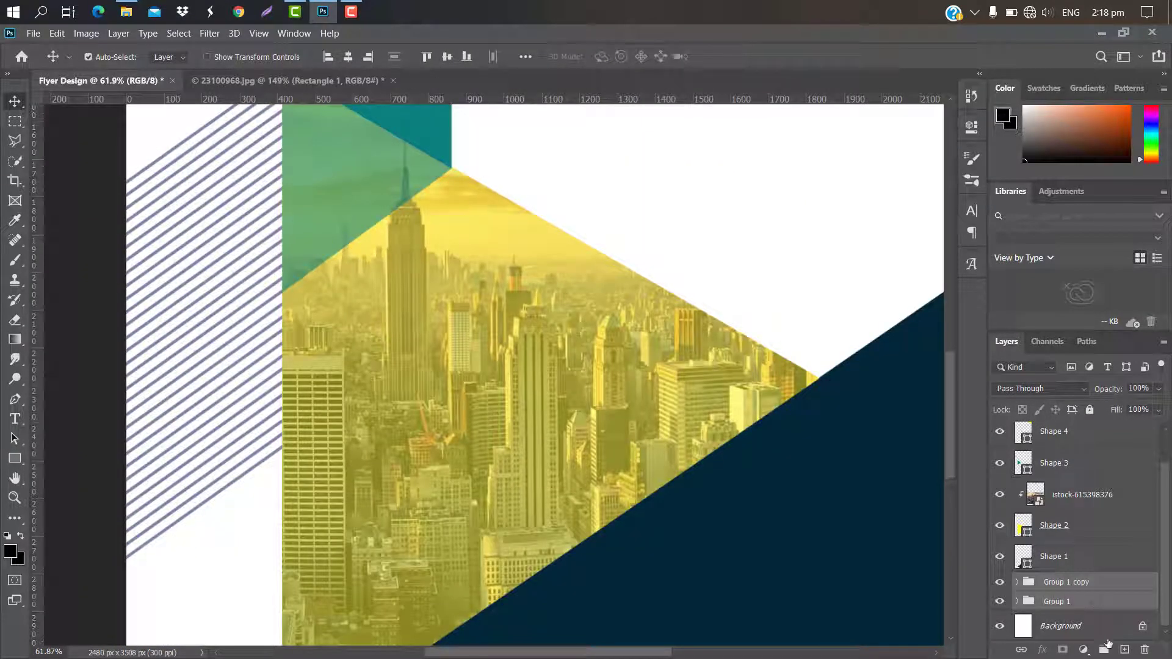
{"action": "left_click", "coordinate": [1104, 651]}
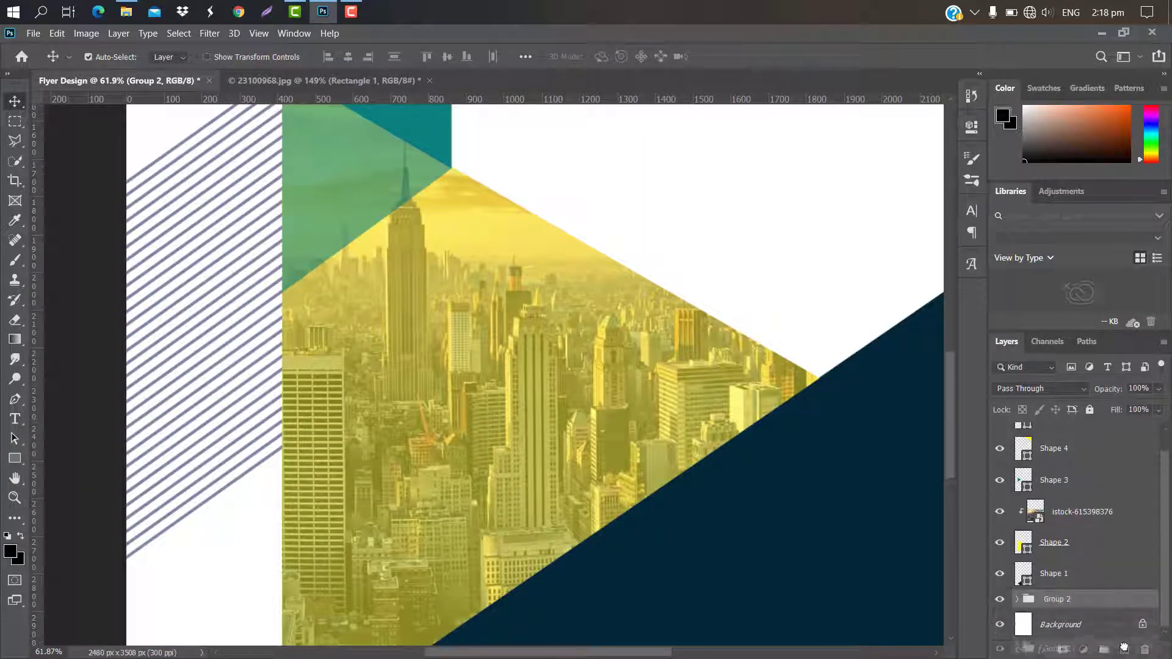
{"action": "scroll", "coordinate": [373, 427], "scroll_direction": "down", "scroll_amount": 3}
{"action": "key", "text": "ctrl+t"}
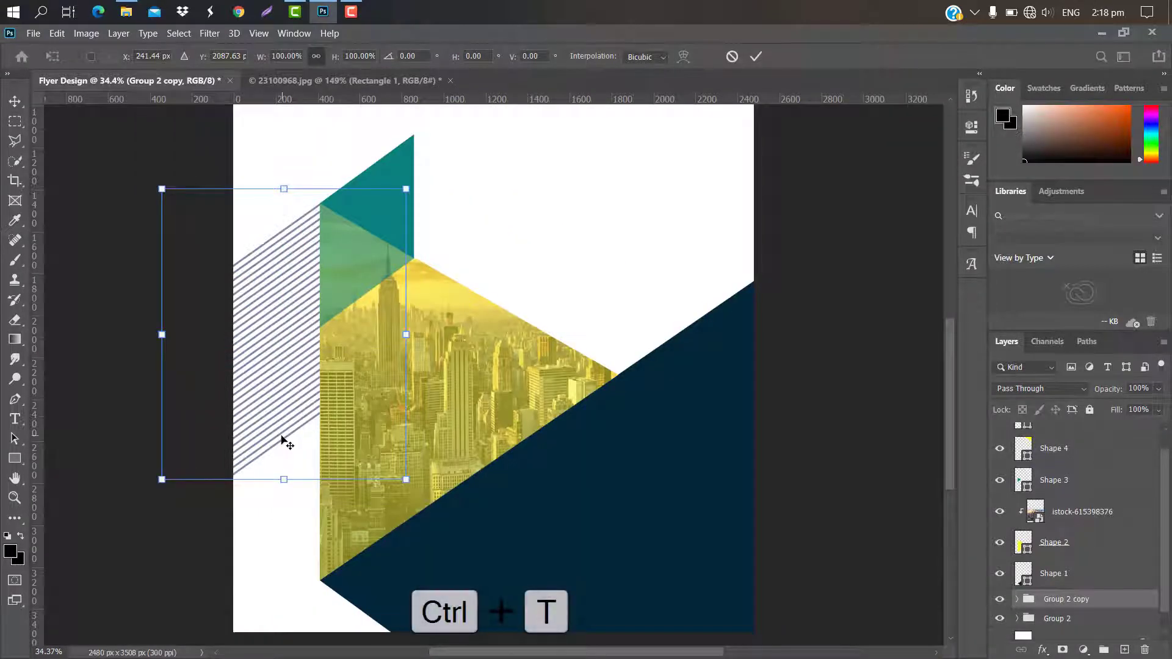
{"action": "left_click_drag", "start_coordinate": [293, 372], "coordinate": [332, 511]}
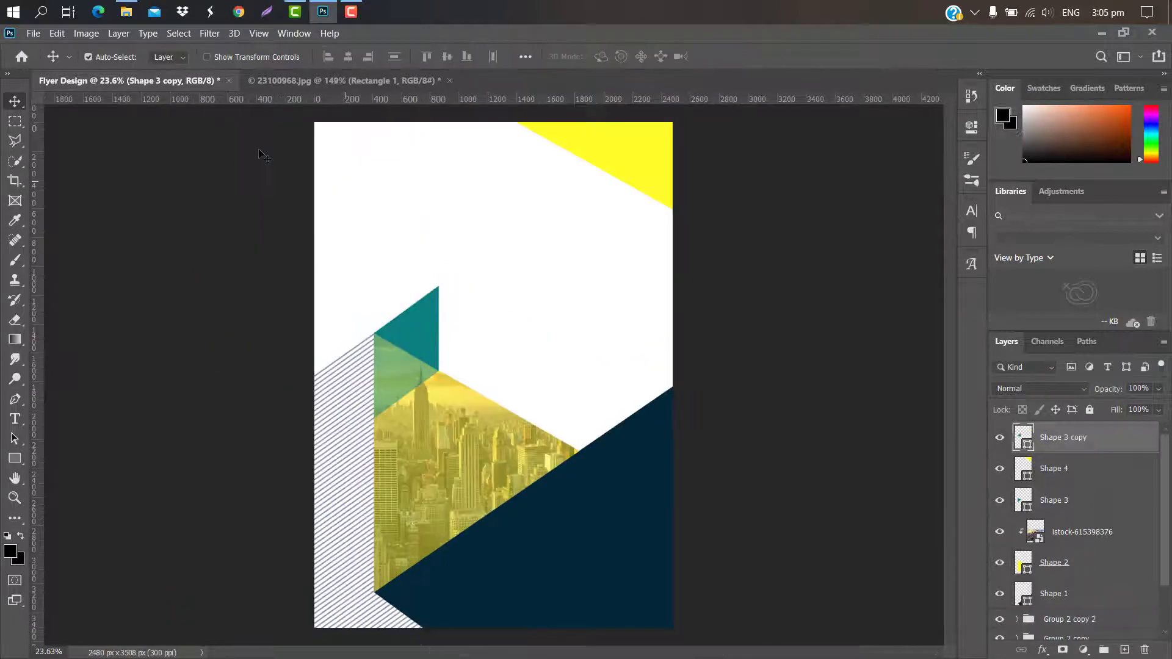
Place the 5474 logo in the flyer, scale it to 54.98% and position it near the page's upper-left corner.
{"action": "mouse_move", "coordinate": [126, 11]}
{"action": "left_click", "coordinate": [129, 84]}
{"action": "left_click_drag", "start_coordinate": [171, 190], "coordinate": [581, 349]}
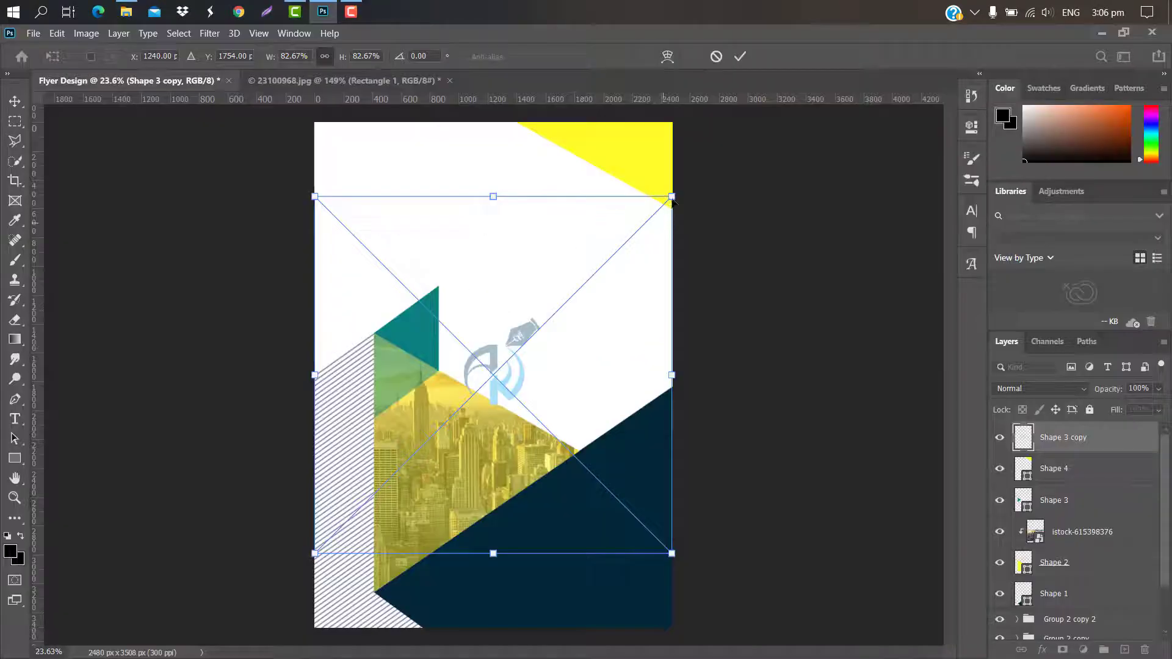
{"action": "left_click_drag", "start_coordinate": [673, 197], "coordinate": [535, 309]}
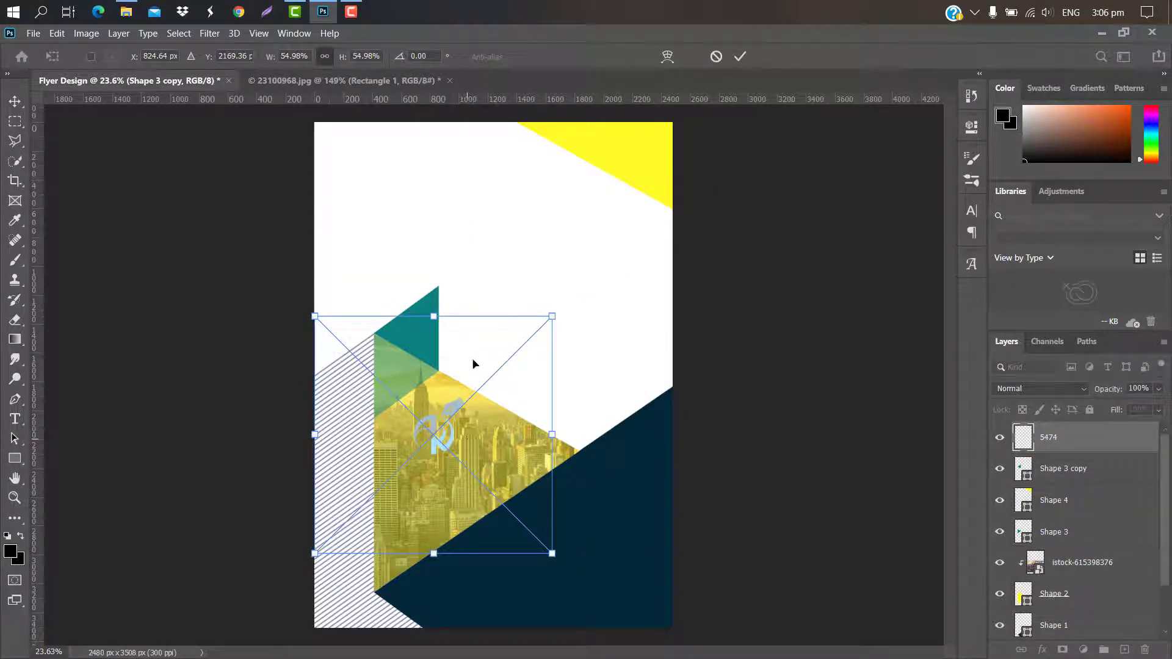
{"action": "left_click_drag", "start_coordinate": [473, 364], "coordinate": [391, 97]}
{"action": "left_click", "coordinate": [740, 56]}
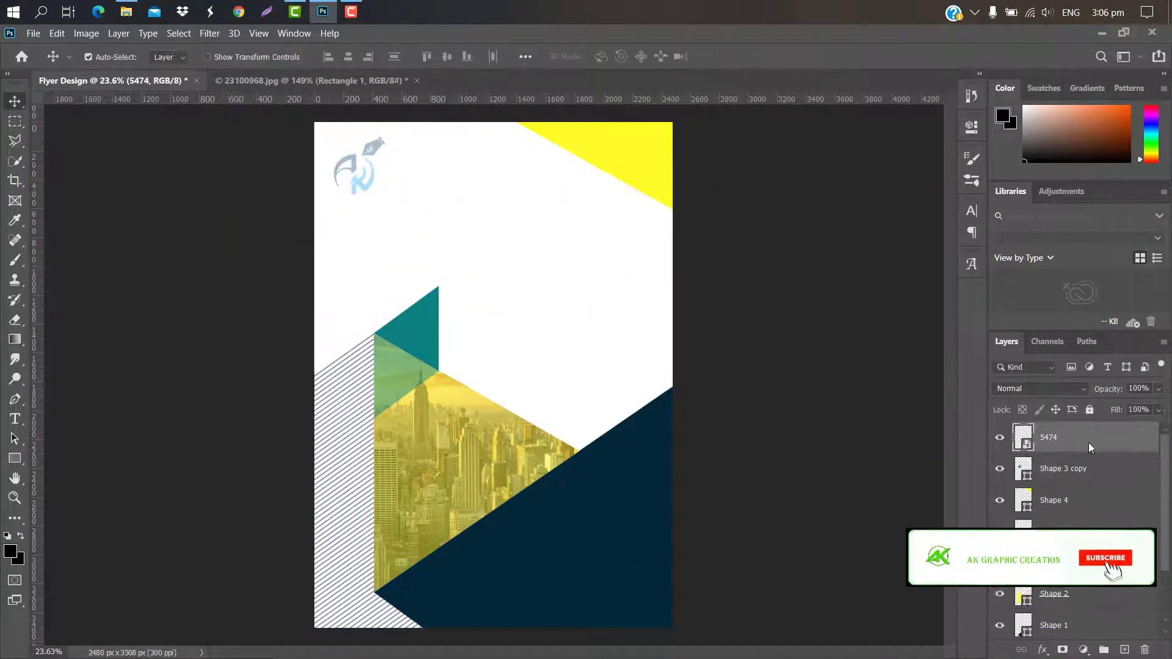
Add a Color Overlay in the navy of the large lower shape, #012839, to the logo layer.
{"action": "double_click", "coordinate": [1088, 442]}
{"action": "left_click", "coordinate": [645, 247]}
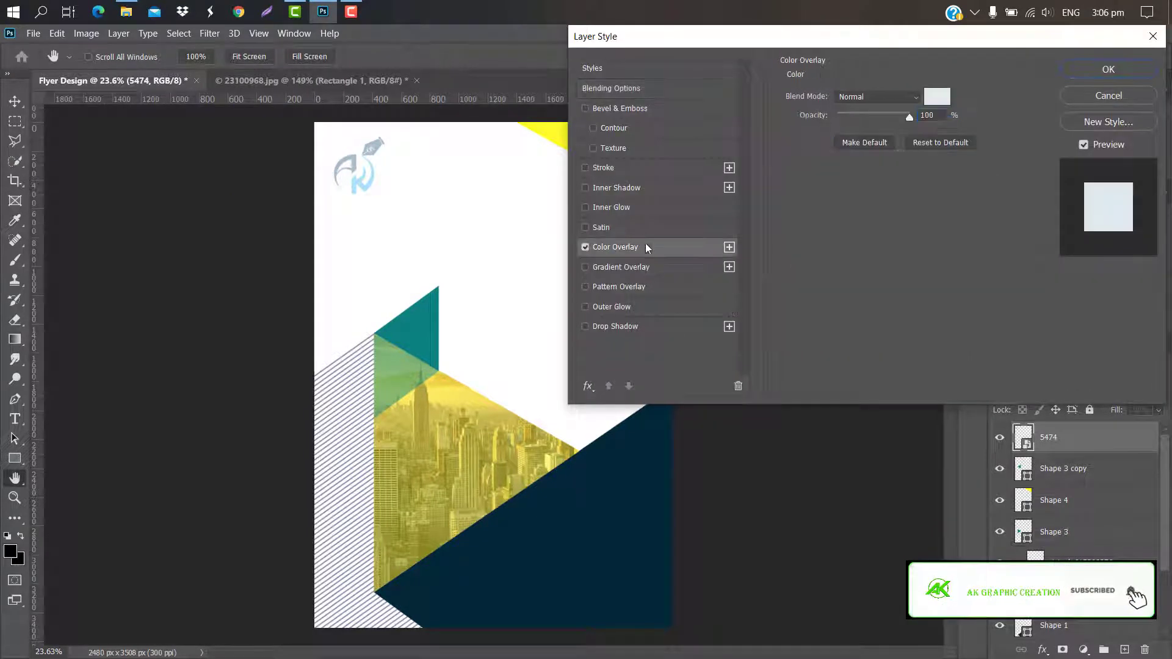
{"action": "left_click", "coordinate": [937, 96]}
{"action": "left_click", "coordinate": [586, 533]}
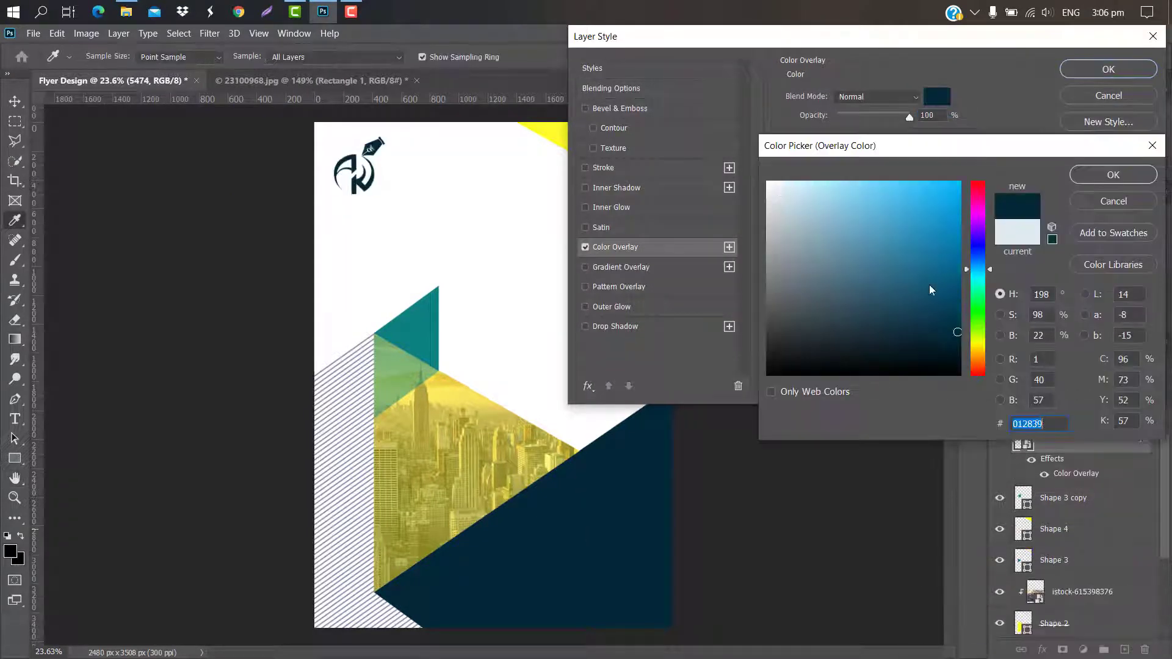
{"action": "left_click", "coordinate": [1114, 175]}
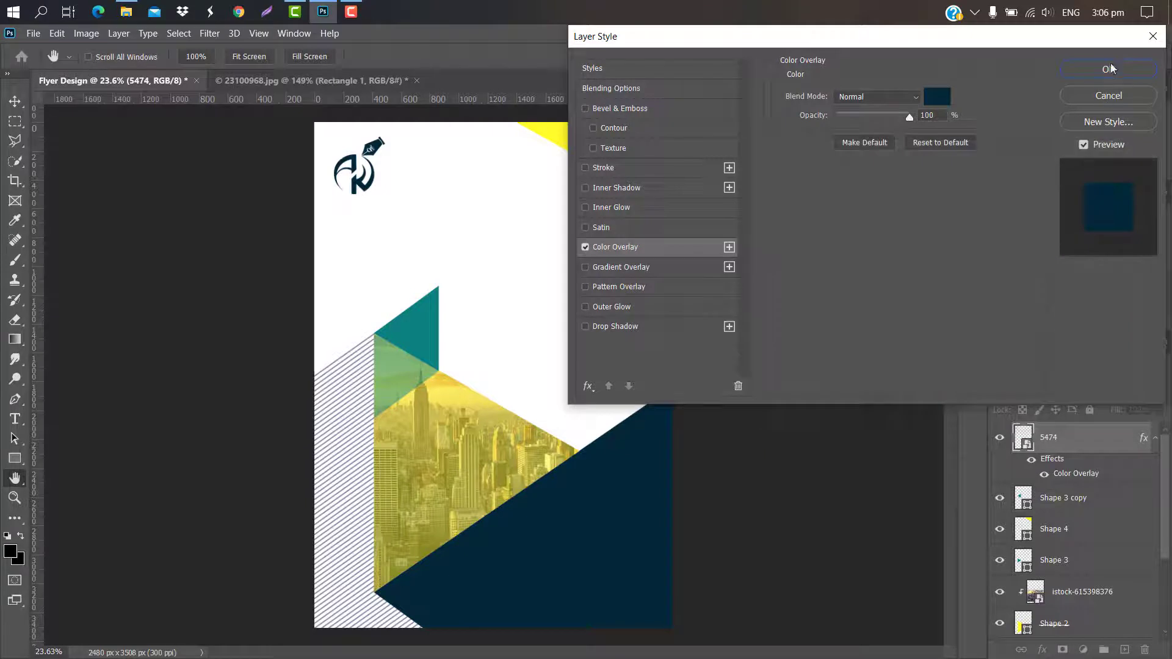
{"action": "left_click", "coordinate": [1108, 69]}
Add the text GRAPHIC CREATION in Century Gothic Bold to the right of the logo.
{"action": "left_click", "coordinate": [14, 418]}
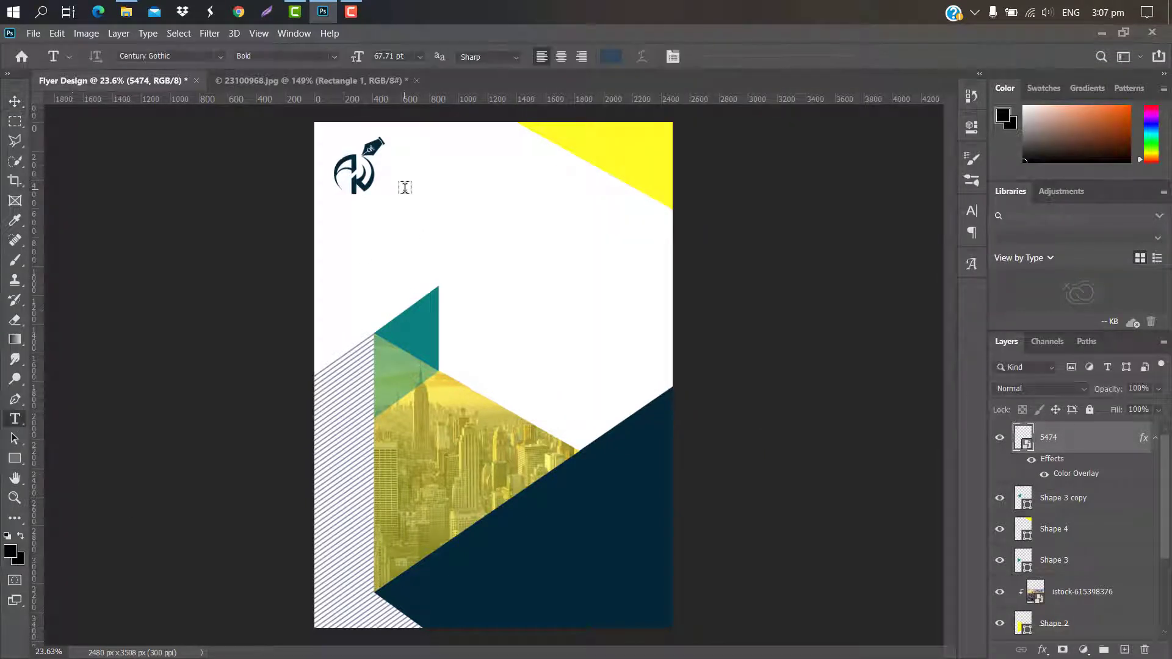
{"action": "left_click", "coordinate": [404, 188]}
{"action": "type", "text": "G"}
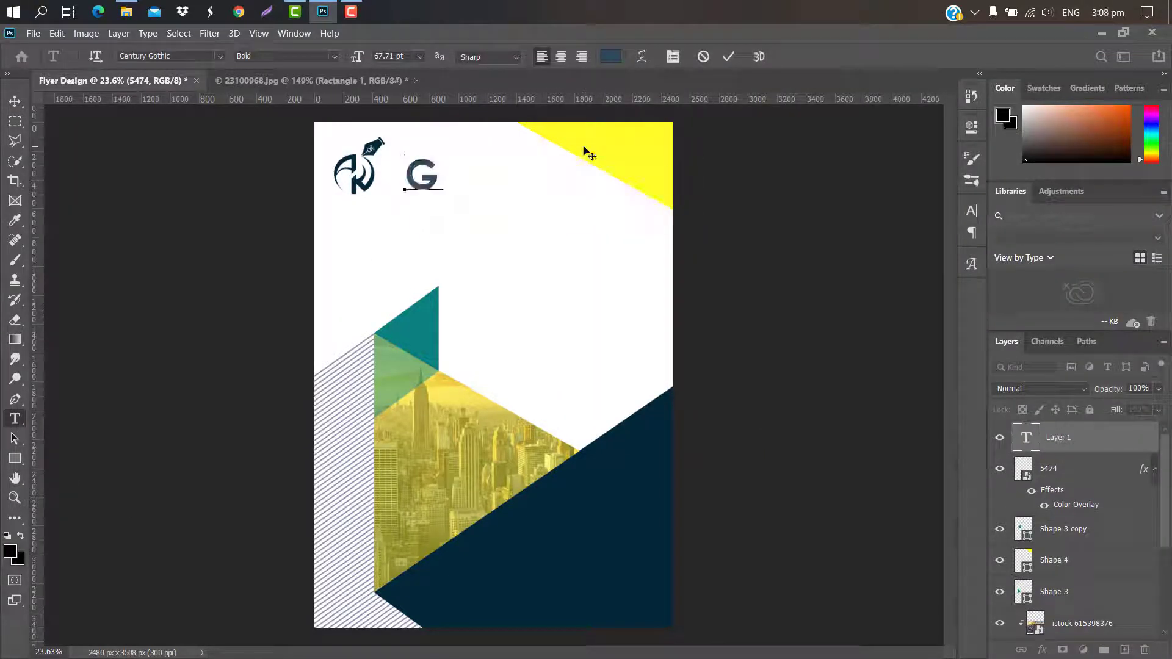
{"action": "type", "text": "RAPHIC C"}
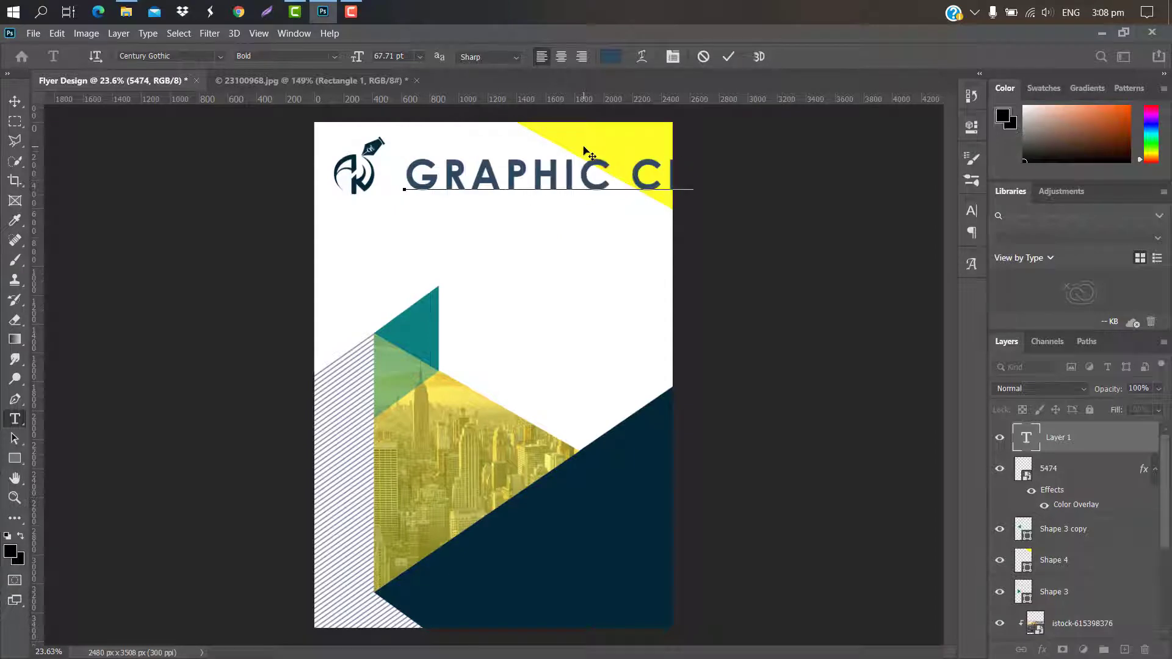
{"action": "left_click", "coordinate": [729, 57]}
Scale the GRAPHIC CREATION text down to about 28.92 pt and place it right beside the logo.
{"action": "key", "text": "ctrl+t"}
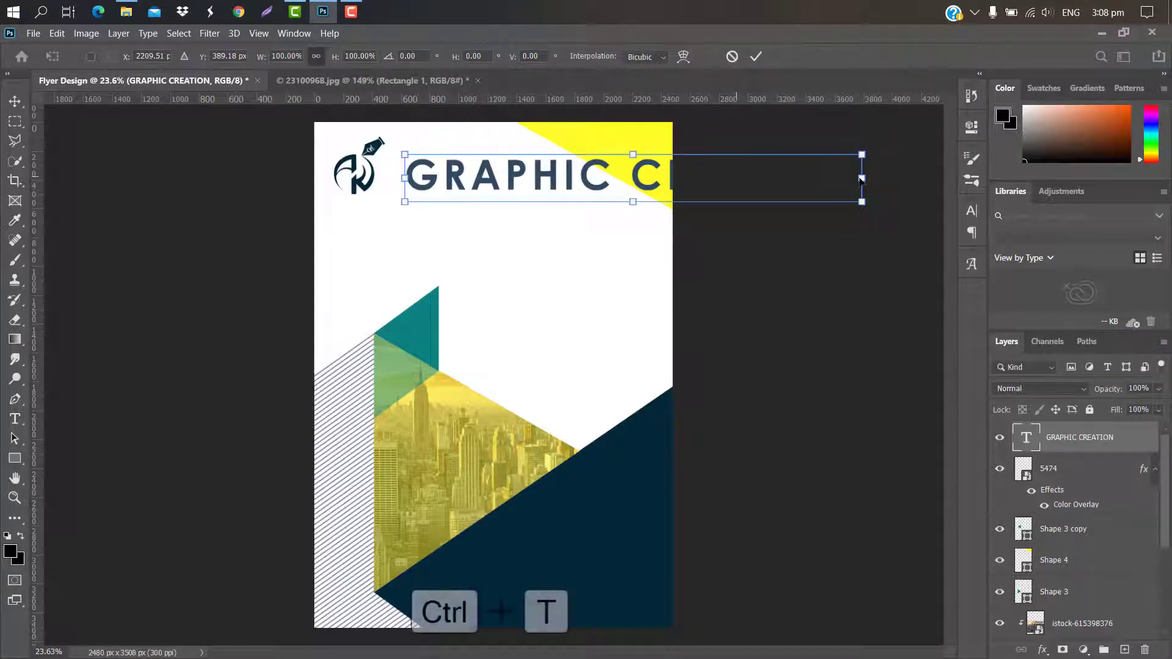
{"action": "left_click_drag", "start_coordinate": [861, 177], "coordinate": [599, 178]}
{"action": "left_click_drag", "start_coordinate": [519, 177], "coordinate": [497, 175]}
{"action": "left_click", "coordinate": [756, 57]}
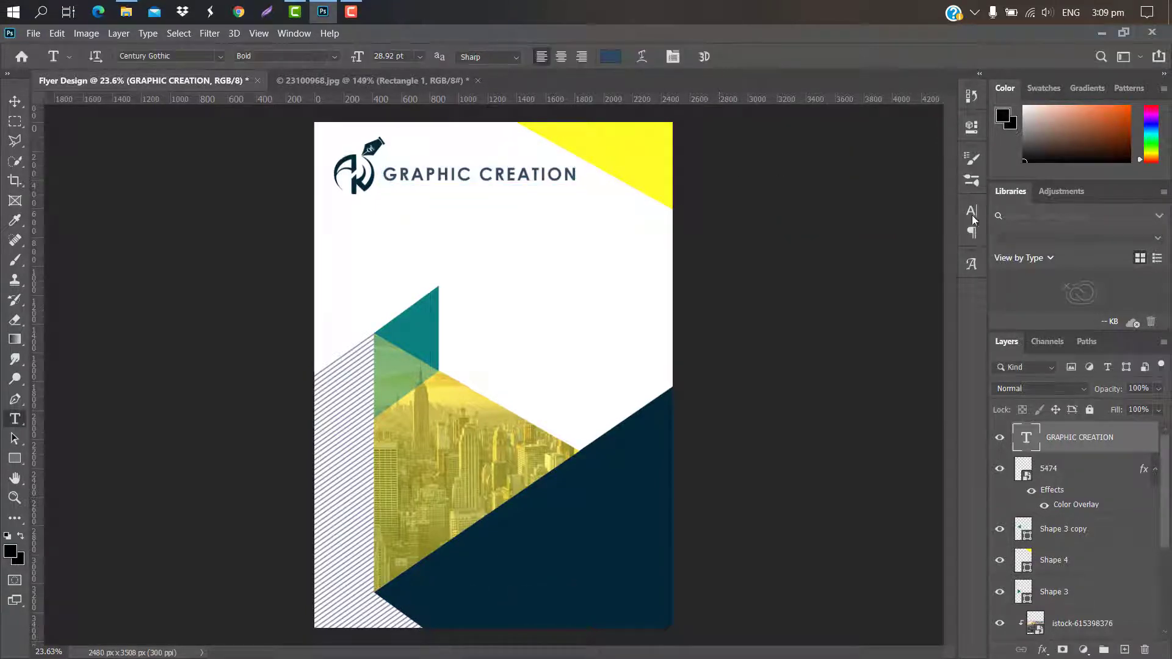
Set the GRAPHIC CREATION text's tracking to 20 and its color to the sampled navy #012839.
{"action": "left_click", "coordinate": [971, 211]}
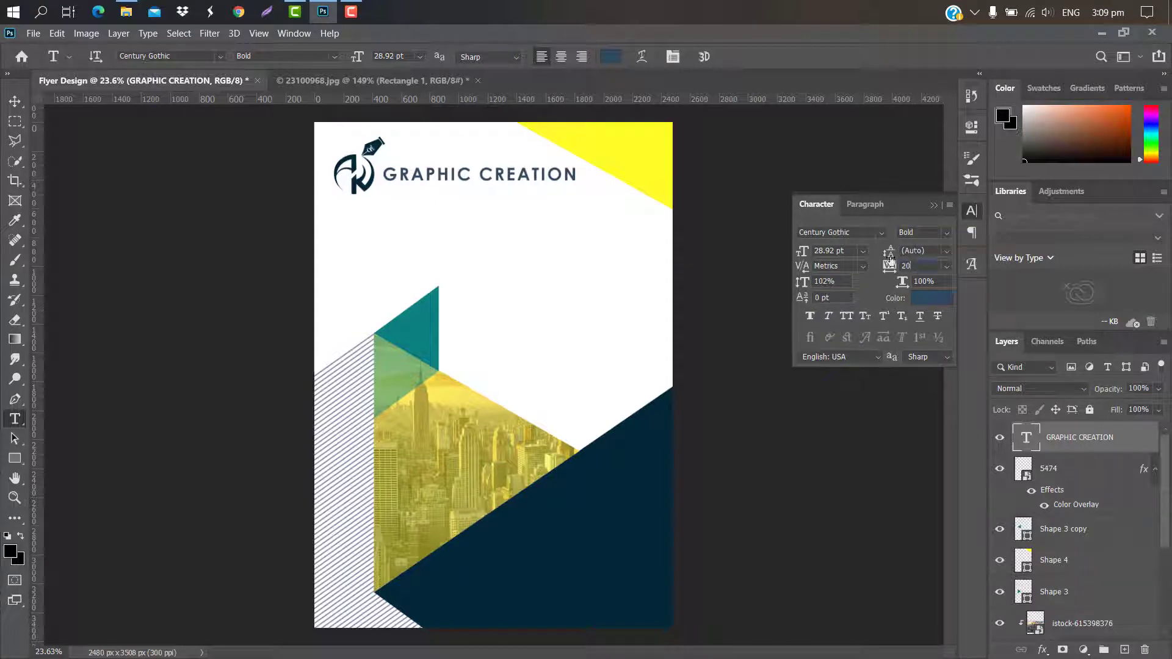
{"action": "key", "text": "Return"}
{"action": "left_click", "coordinate": [928, 297]}
{"action": "left_click", "coordinate": [618, 460]}
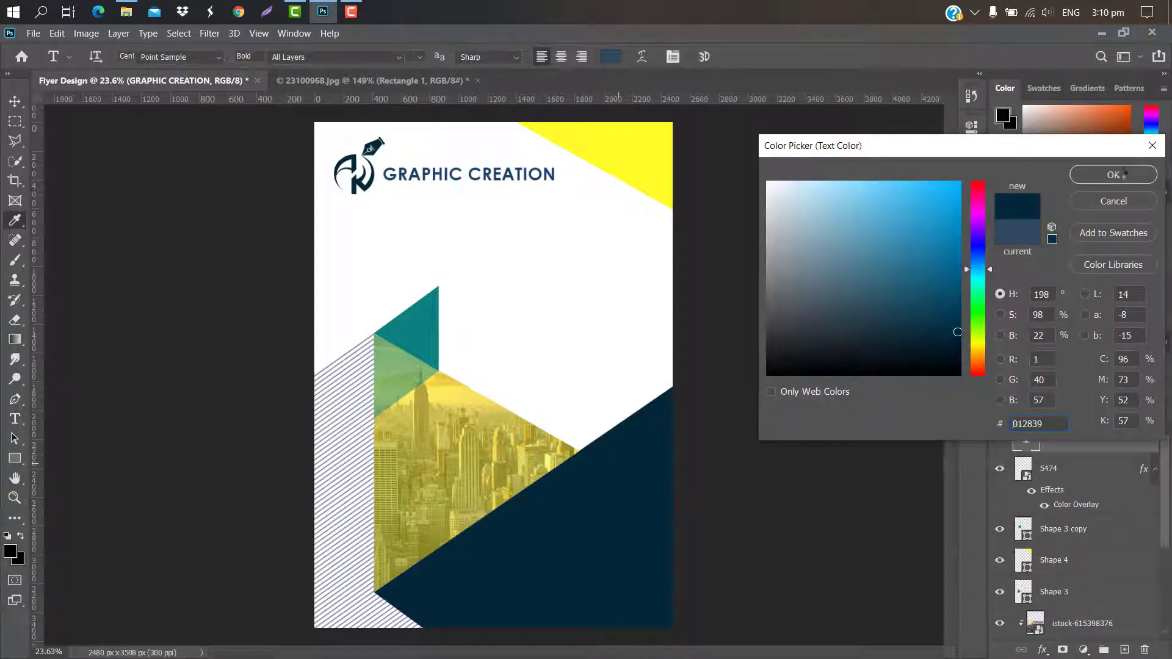
{"action": "left_click", "coordinate": [1112, 175]}
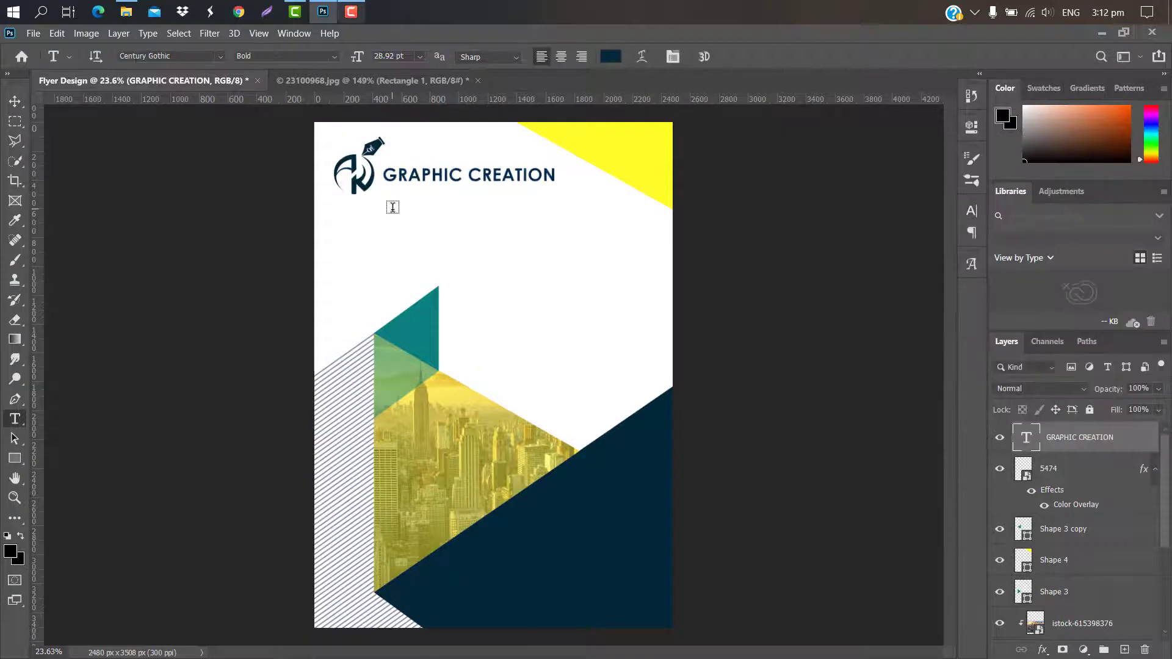
Add the tagline FREE GRAPHIC DESIGN TUTORIAL under the company name and scale it down to about 17.85 pt to match its width.
{"action": "left_click", "coordinate": [393, 207]}
{"action": "type", "text": "FREE"}
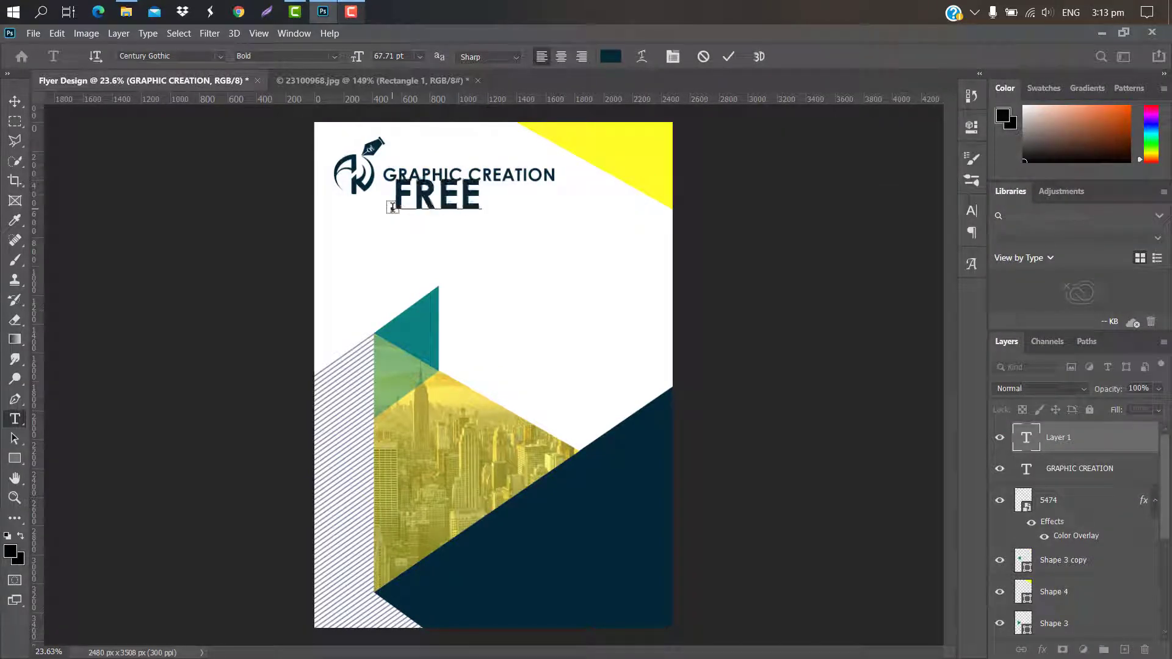
{"action": "type", "text": " GRAPHIC"}
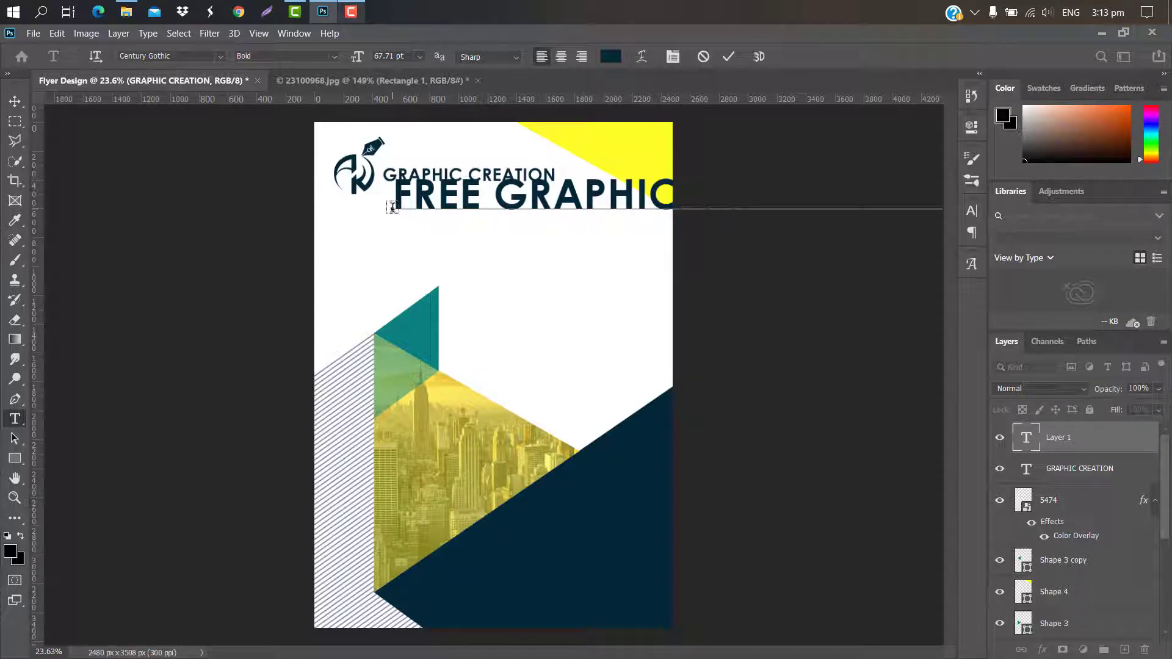
{"action": "left_click", "coordinate": [728, 56]}
{"action": "key", "text": "ctrl+t"}
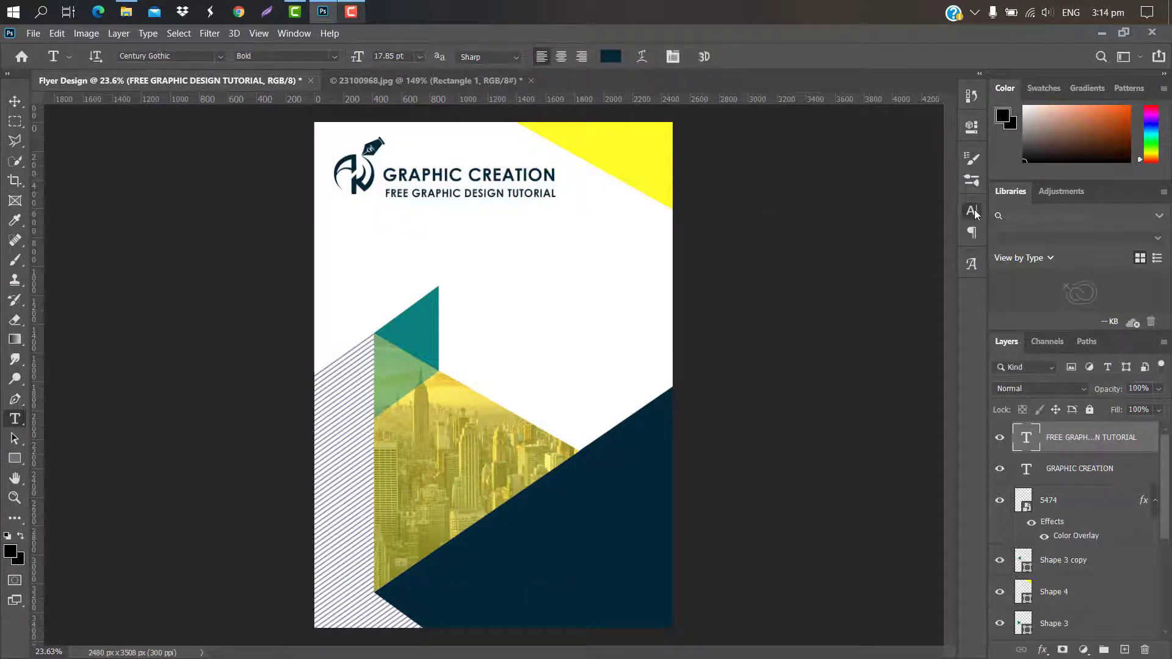
Change the tagline's font style to Regular.
{"action": "left_click", "coordinate": [970, 210]}
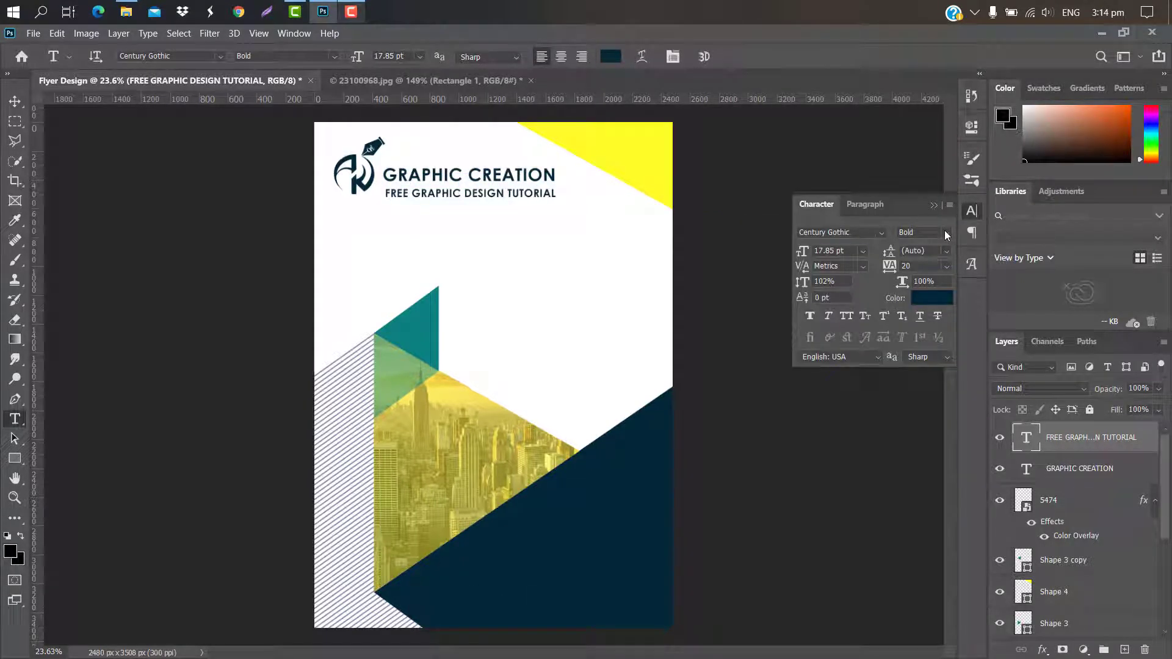
{"action": "left_click", "coordinate": [947, 235]}
{"action": "left_click", "coordinate": [912, 241]}
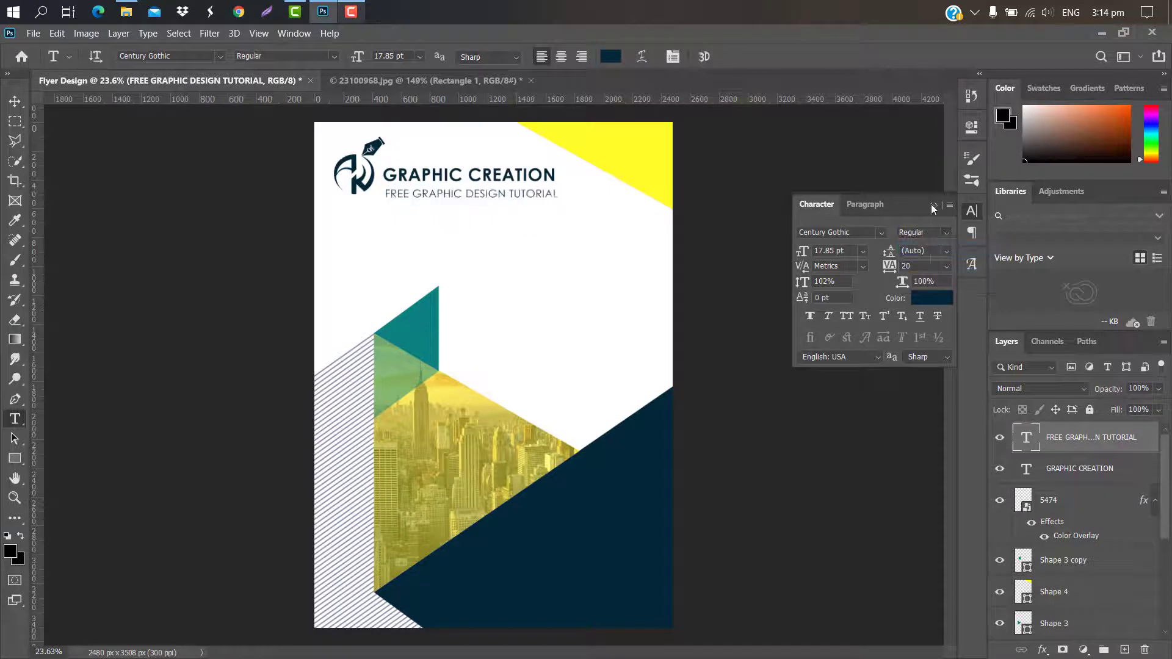
{"action": "left_click", "coordinate": [932, 205]}
Scale the company name and tagline down together and position them beside the logo.
{"action": "left_click", "coordinate": [1075, 475], "text": "shift"}
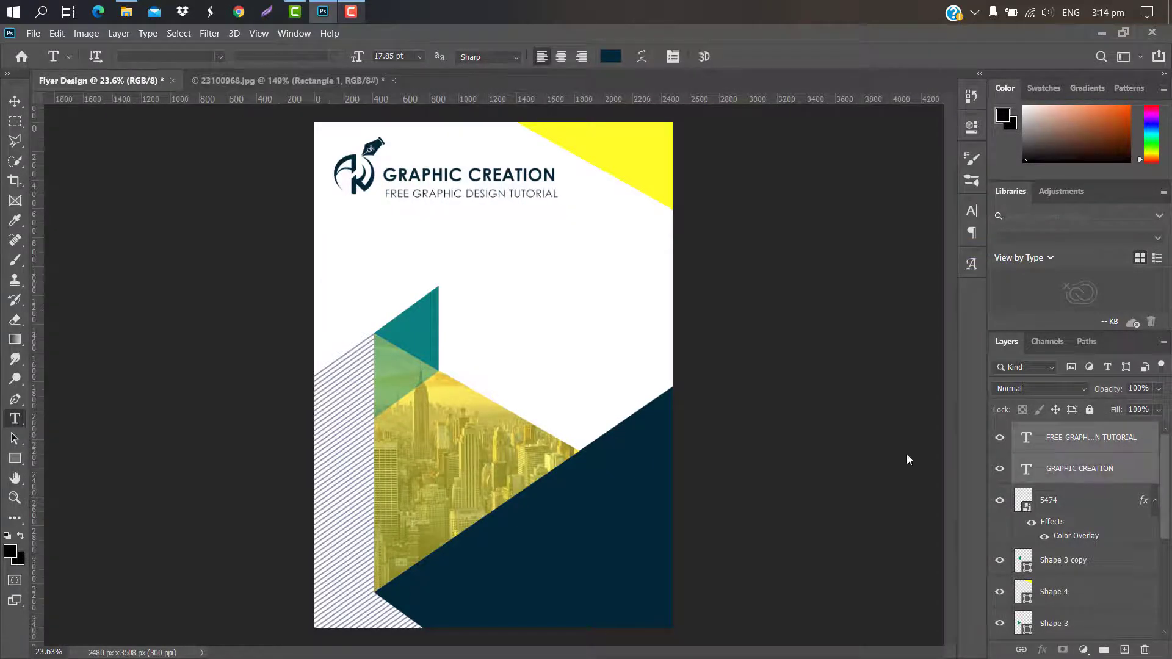
{"action": "key", "text": "ctrl+t"}
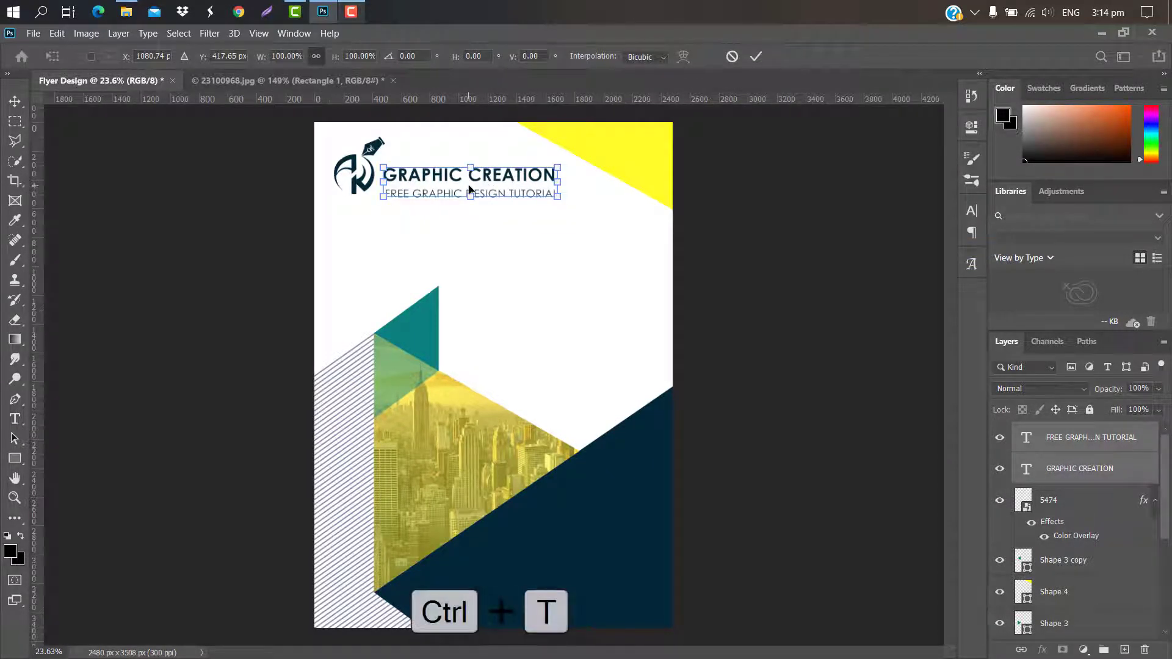
{"action": "left_click_drag", "start_coordinate": [468, 185], "coordinate": [466, 182]}
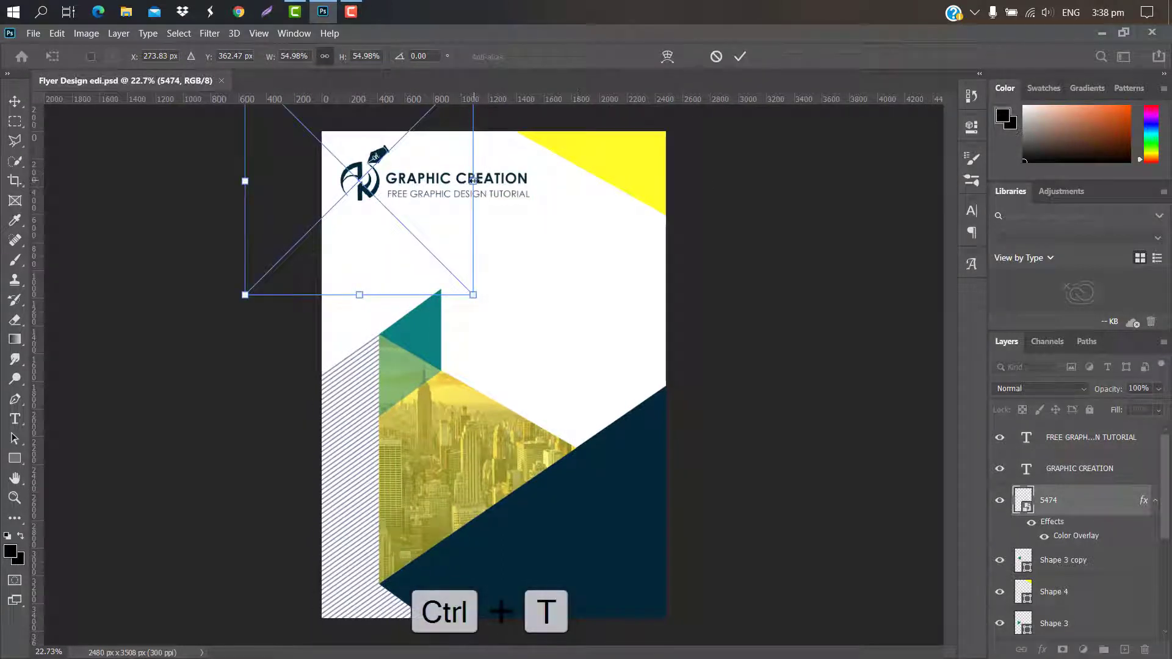
Scale the logo down slightly and fit it closely against the two text lines.
{"action": "left_click_drag", "start_coordinate": [474, 181], "coordinate": [425, 308]}
{"action": "scroll", "coordinate": [391, 202], "scroll_direction": "up", "scroll_amount": 5}
{"action": "left_click", "coordinate": [740, 56]}
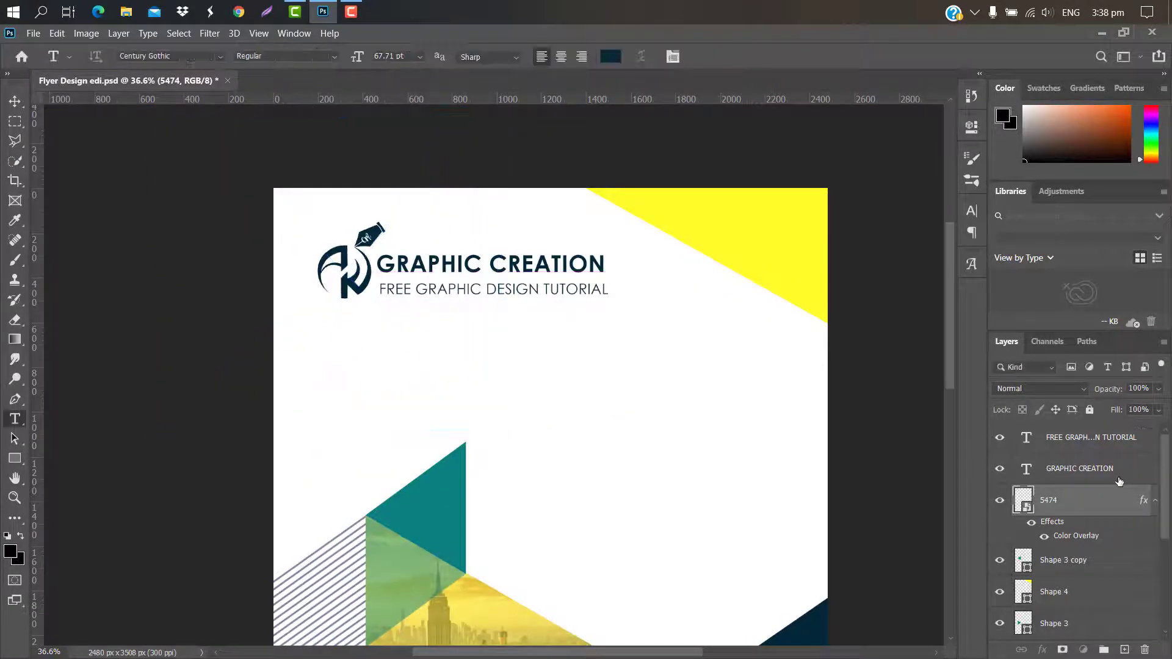
Scale the logo, company name and tagline together to 89.33% and move them closer to the page's upper-left corner.
{"action": "left_click", "coordinate": [1114, 475], "text": "ctrl"}
{"action": "left_click", "coordinate": [1113, 439], "text": "ctrl"}
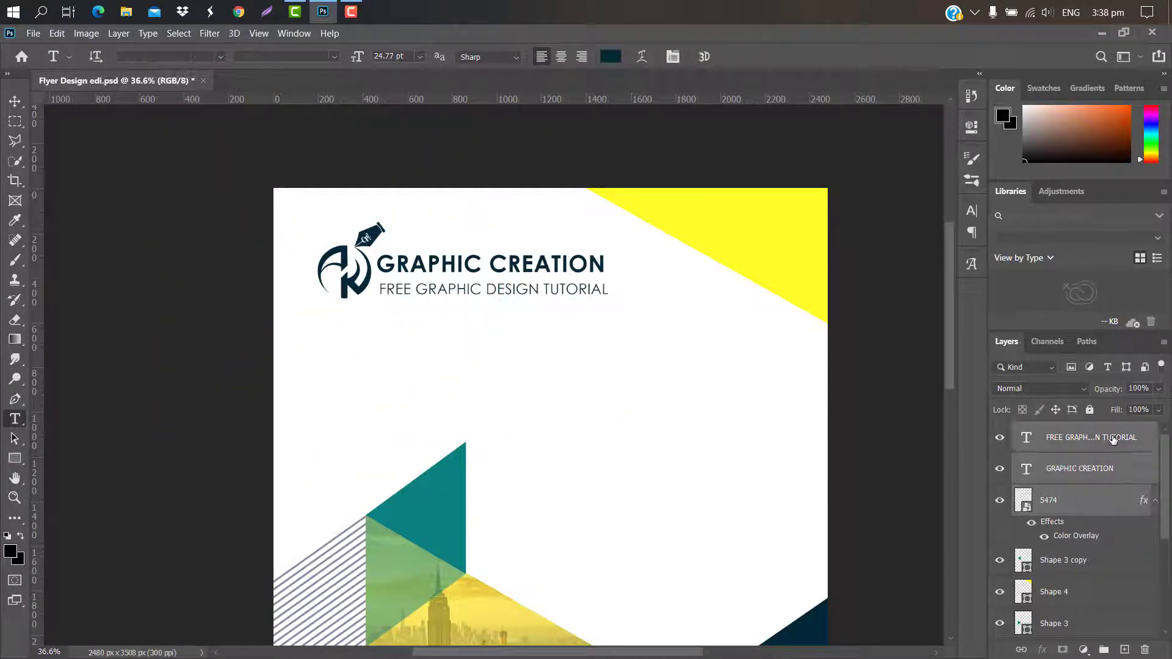
{"action": "key", "text": "ctrl+t"}
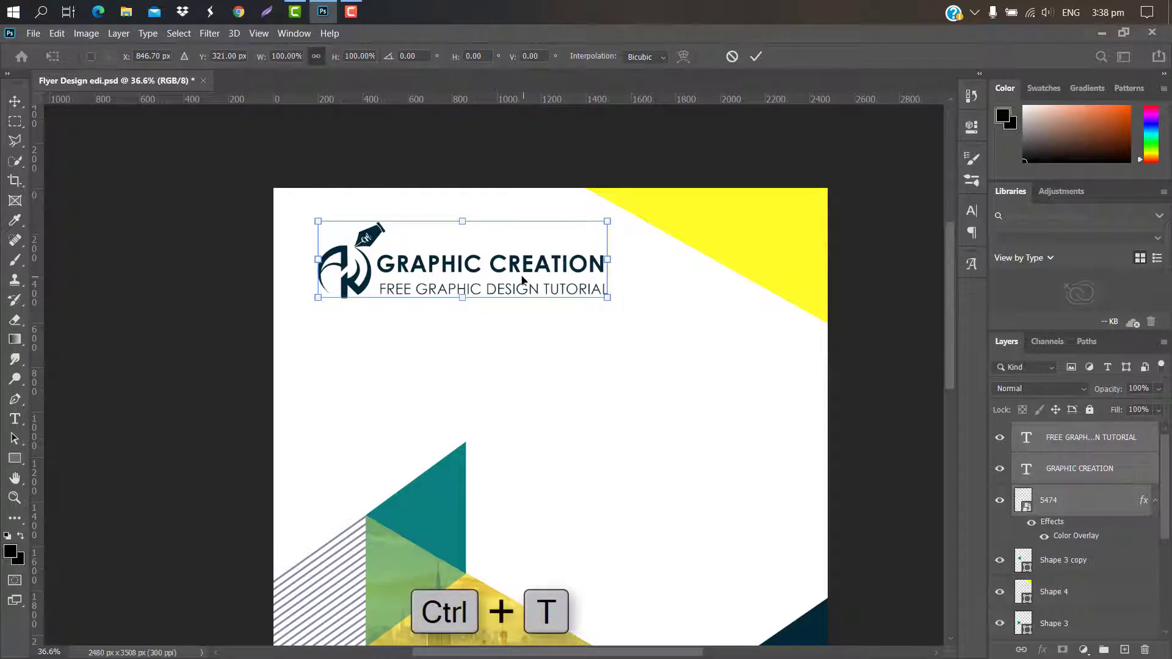
{"action": "left_click_drag", "start_coordinate": [522, 277], "coordinate": [496, 277]}
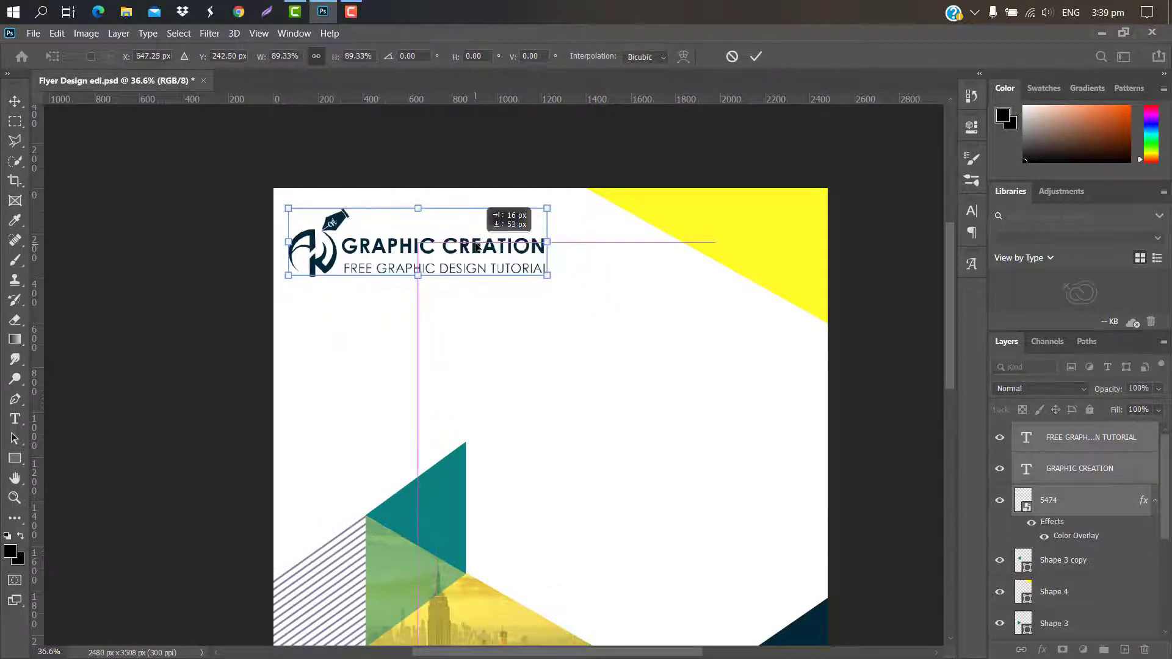
{"action": "left_click", "coordinate": [755, 56]}
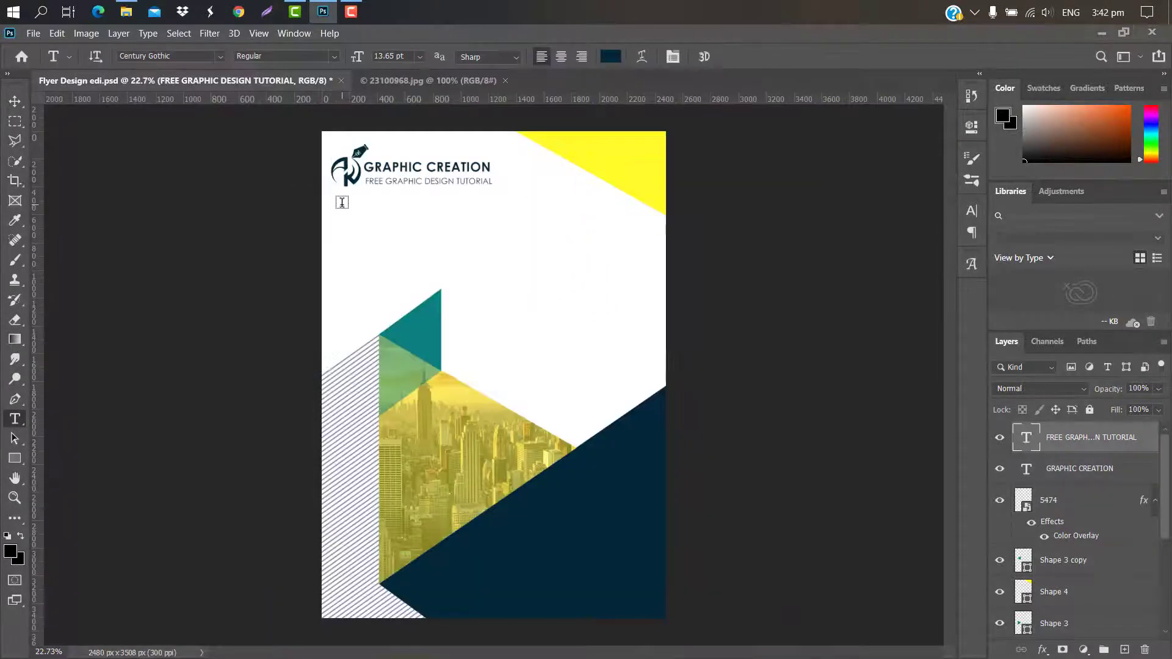
Add a paragraph text box with Lorem ipsum placeholder text below the logo at 34.71 pt.
{"action": "left_click_drag", "start_coordinate": [340, 205], "coordinate": [425, 278]}
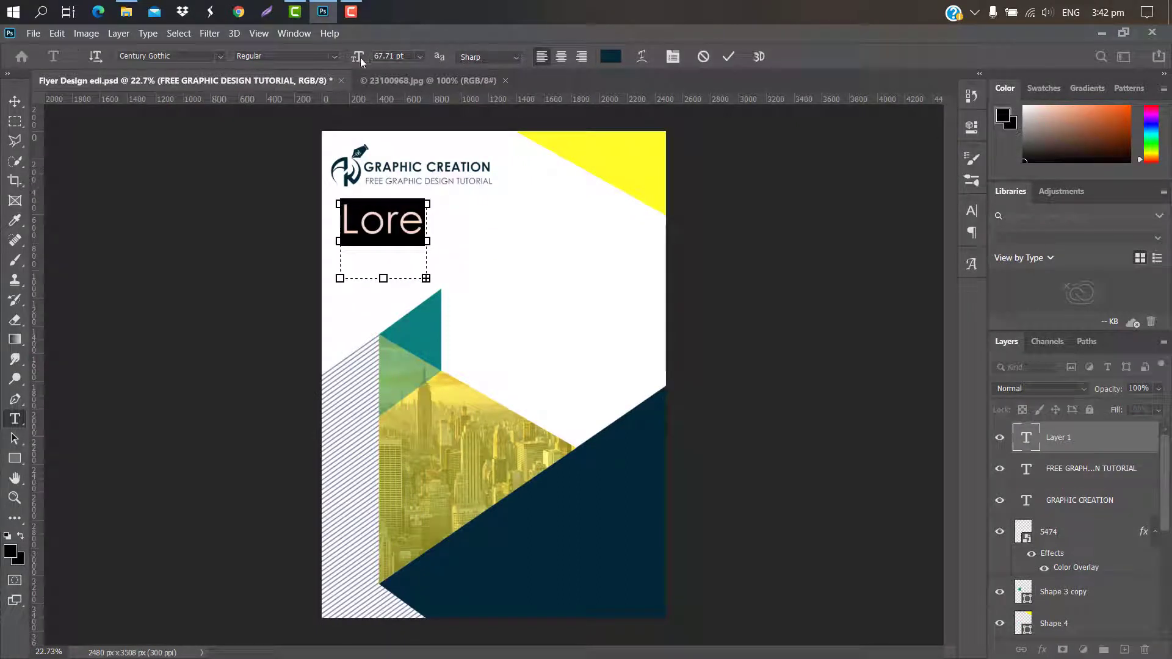
{"action": "left_click_drag", "start_coordinate": [365, 59], "coordinate": [334, 64]}
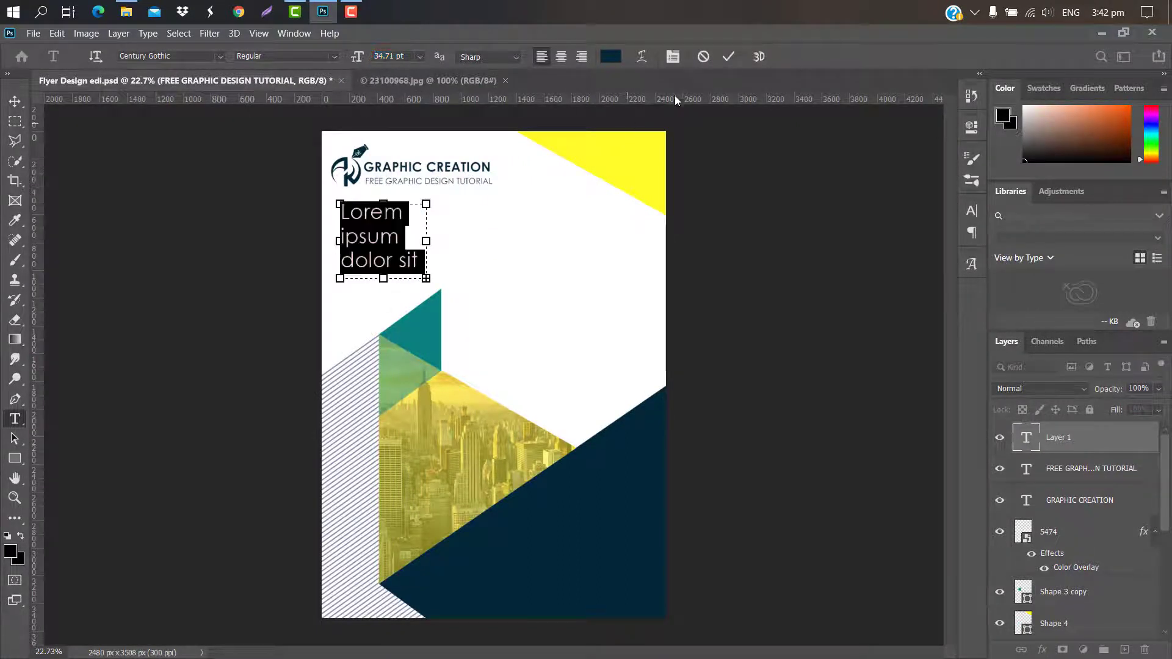
{"action": "left_click", "coordinate": [728, 57]}
Change the Lorem ipsum text's font style to Bold.
{"action": "left_click", "coordinate": [971, 211]}
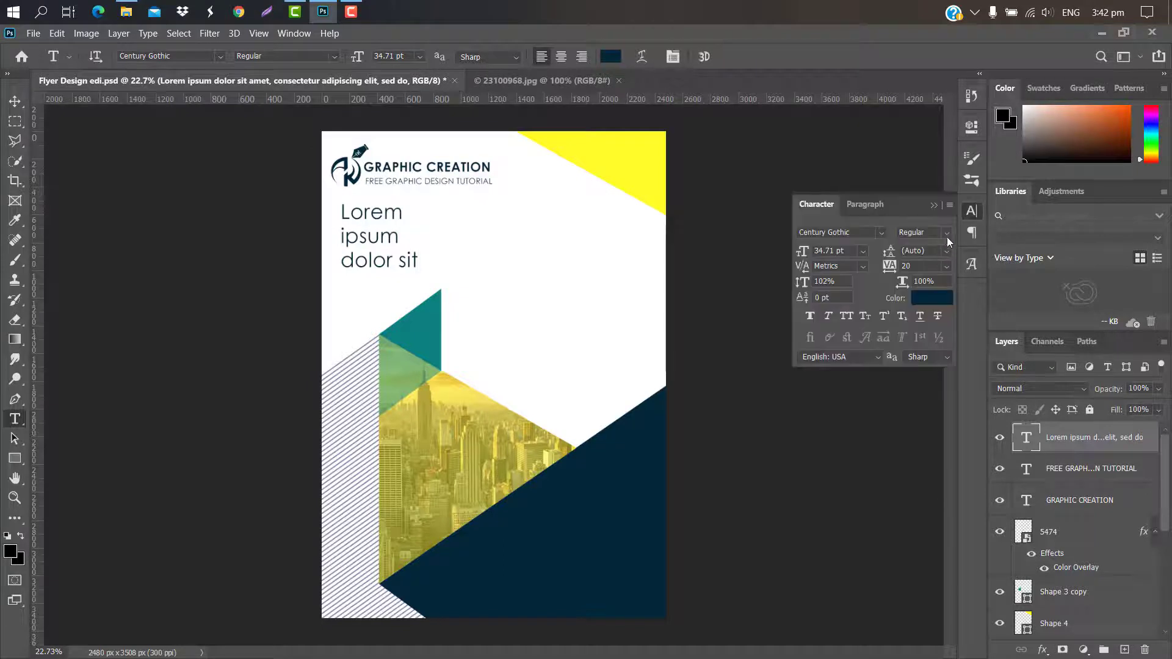
{"action": "left_click", "coordinate": [949, 233]}
{"action": "left_click", "coordinate": [921, 258]}
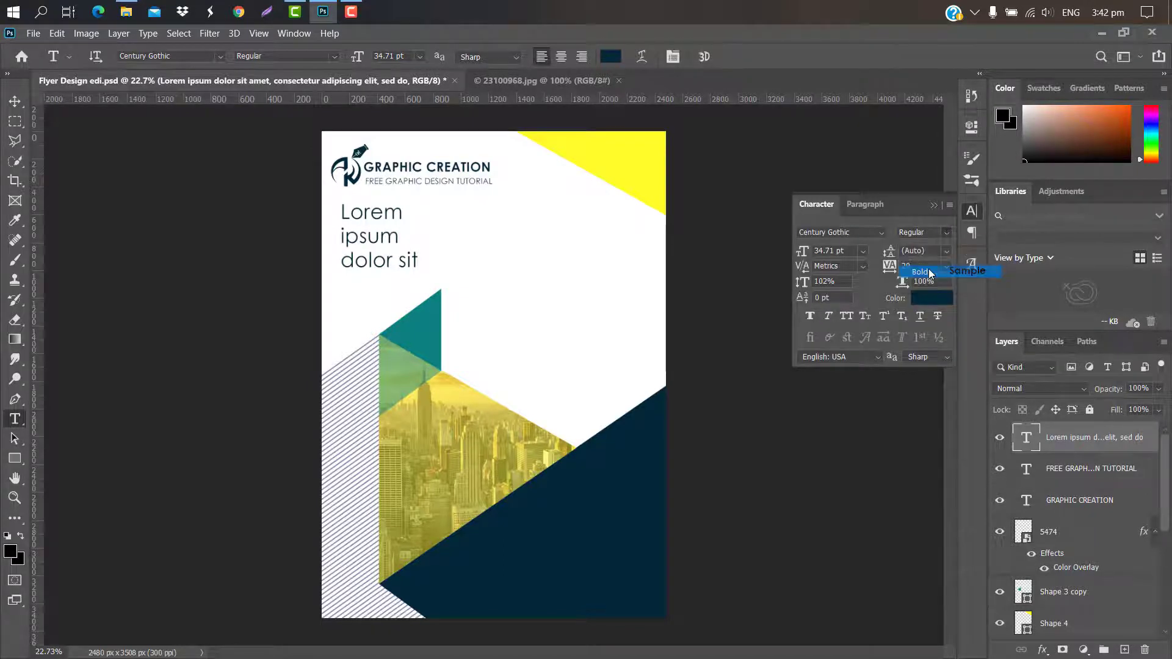
Move the bold Lorem ipsum text slightly right and up, closer under the logo's tagline.
{"action": "key", "text": "ctrl+t"}
{"action": "left_click_drag", "start_coordinate": [375, 249], "coordinate": [397, 240]}
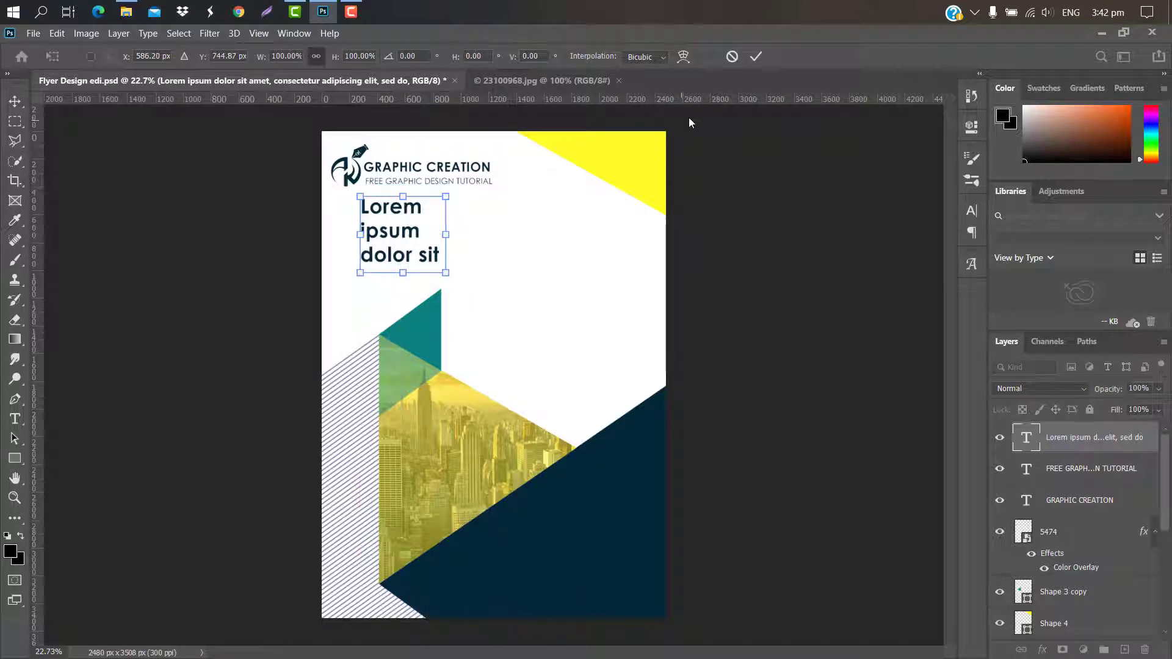
{"action": "left_click", "coordinate": [756, 57]}
Add the heading text "DESIGN" in the white area above the skyline photo and enlarge it to 176.02%.
{"action": "left_click", "coordinate": [499, 265]}
{"action": "key", "text": "BackSpace"}
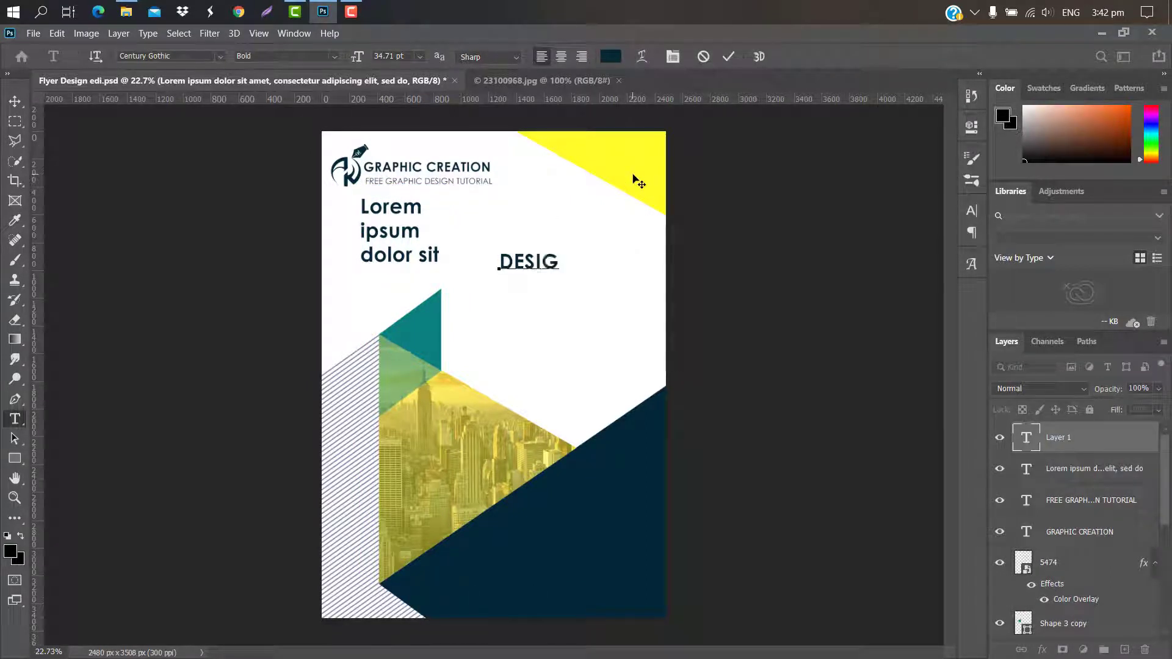
{"action": "left_click", "coordinate": [728, 57]}
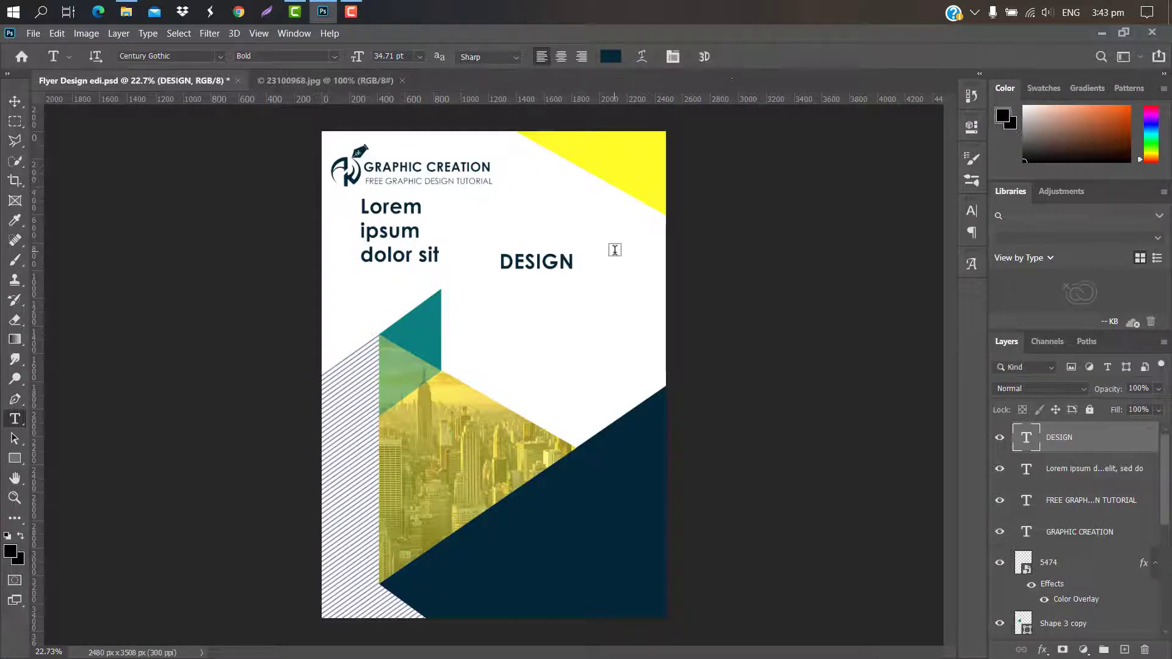
{"action": "key", "text": "ctrl+t"}
{"action": "left_click_drag", "start_coordinate": [576, 262], "coordinate": [708, 234]}
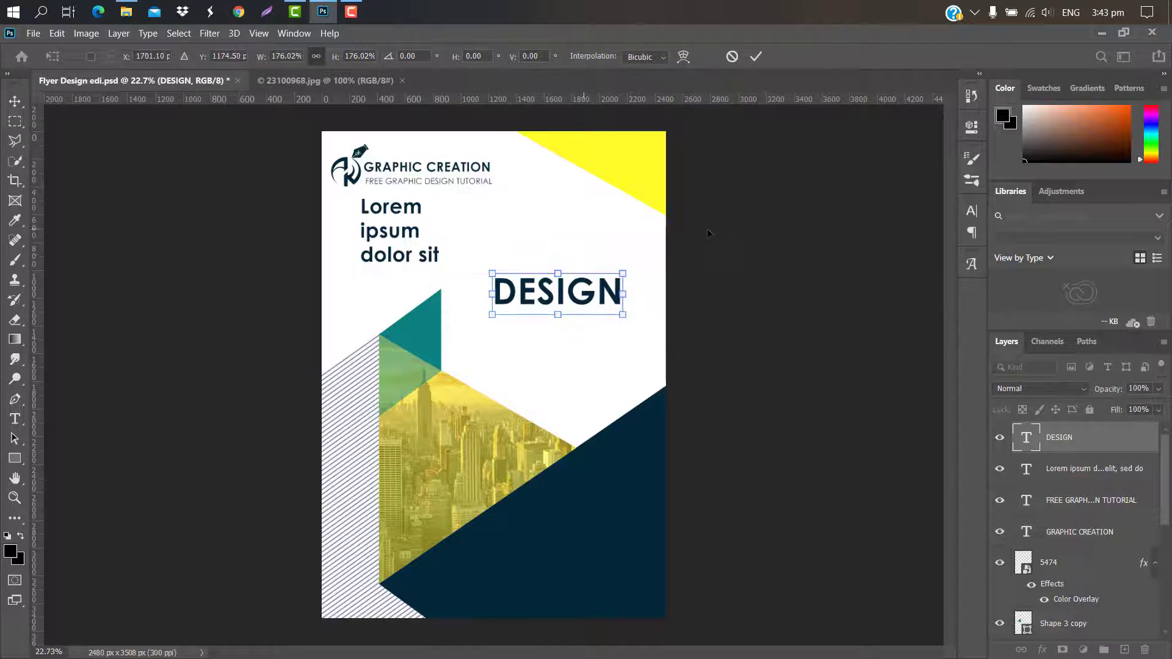
{"action": "left_click", "coordinate": [756, 56]}
Set the DESIGN heading's tracking to 240 and shift it left and slightly down to fit inside the page.
{"action": "left_click", "coordinate": [974, 211]}
{"action": "left_click_drag", "start_coordinate": [882, 264], "coordinate": [905, 262]}
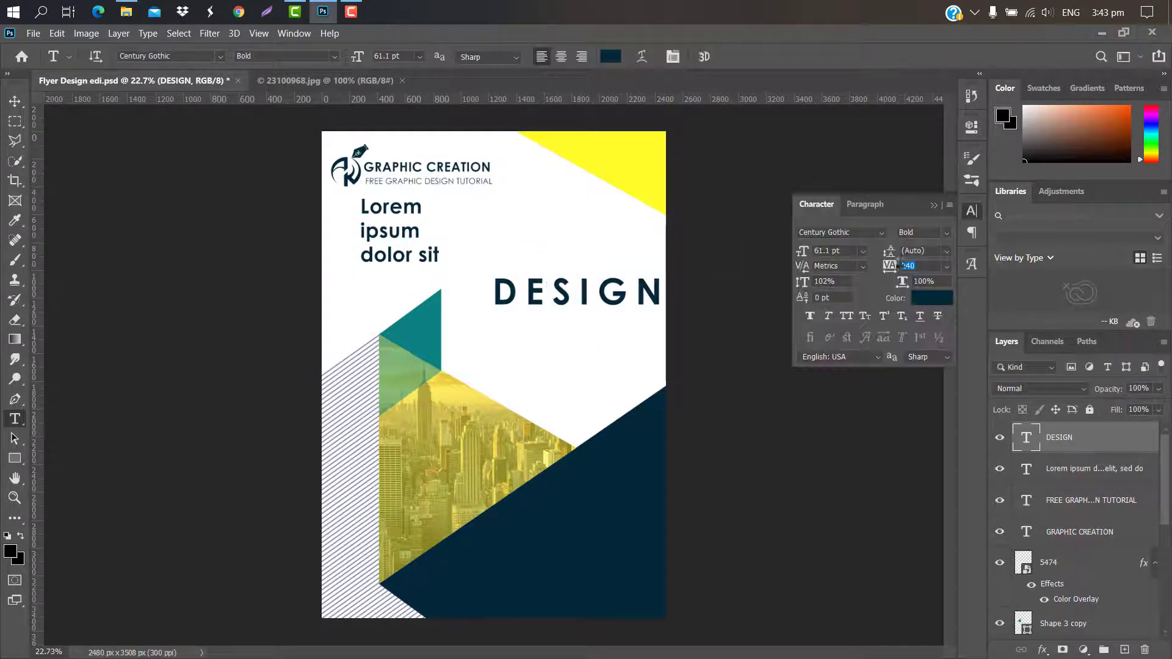
{"action": "left_click", "coordinate": [931, 204]}
{"action": "key", "text": "ctrl+t"}
{"action": "mouse_move", "coordinate": [590, 297]}
{"action": "left_mouse_down"}
{"action": "mouse_move", "coordinate": [575, 305]}
{"action": "mouse_move", "coordinate": [583, 301]}
{"action": "left_mouse_up"}
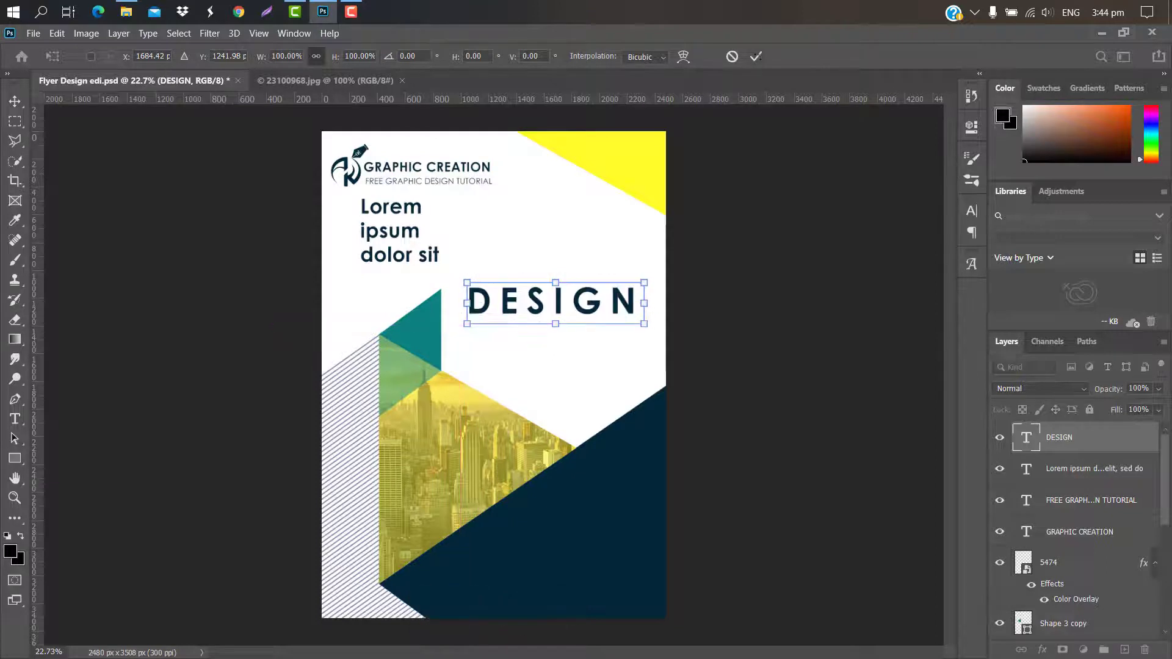
{"action": "key", "text": "Return"}
Add the text line "Head Line" at 34.71 pt directly below DESIGN, aligned with its left edge.
{"action": "left_click", "coordinate": [466, 337]}
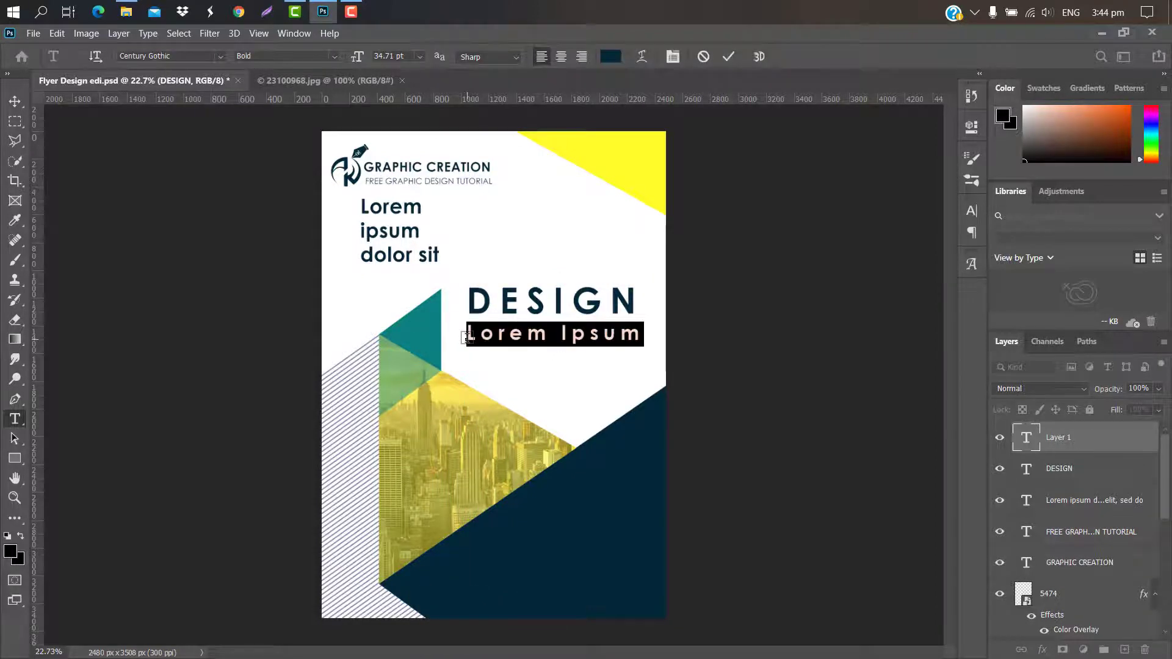
{"action": "key", "text": "BackSpace"}
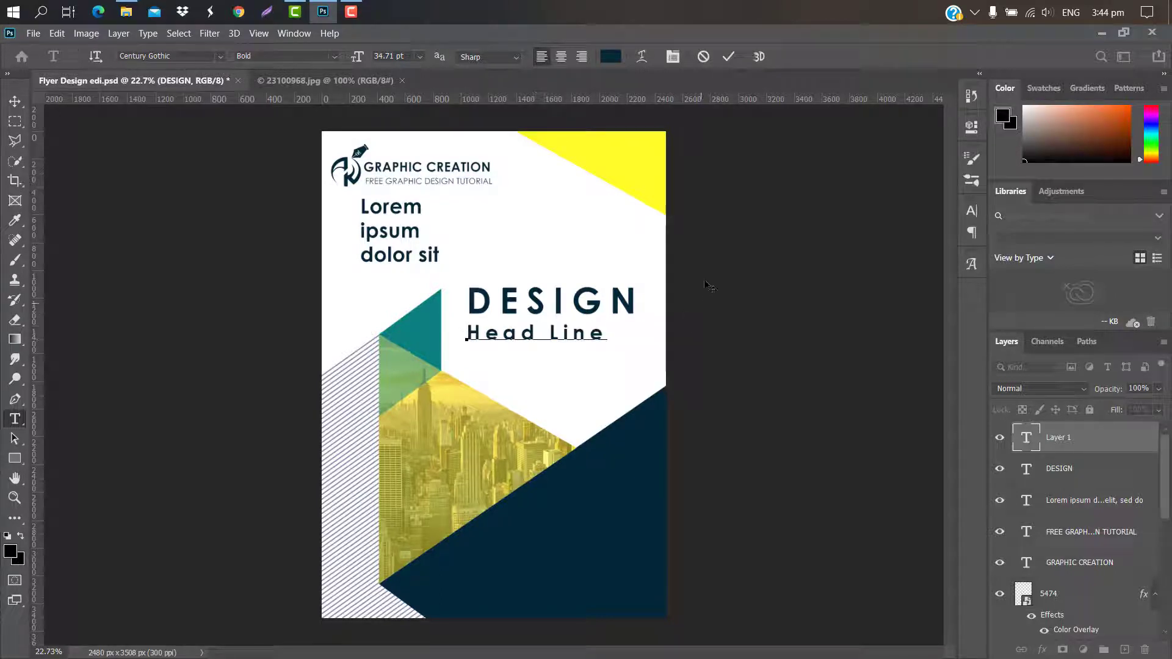
{"action": "type", "text": "Head Line"}
{"action": "left_click", "coordinate": [729, 58]}
Color the Head Line text bright cyan (32f4f4) and enlarge it to match the width of DESIGN.
{"action": "left_click", "coordinate": [971, 211]}
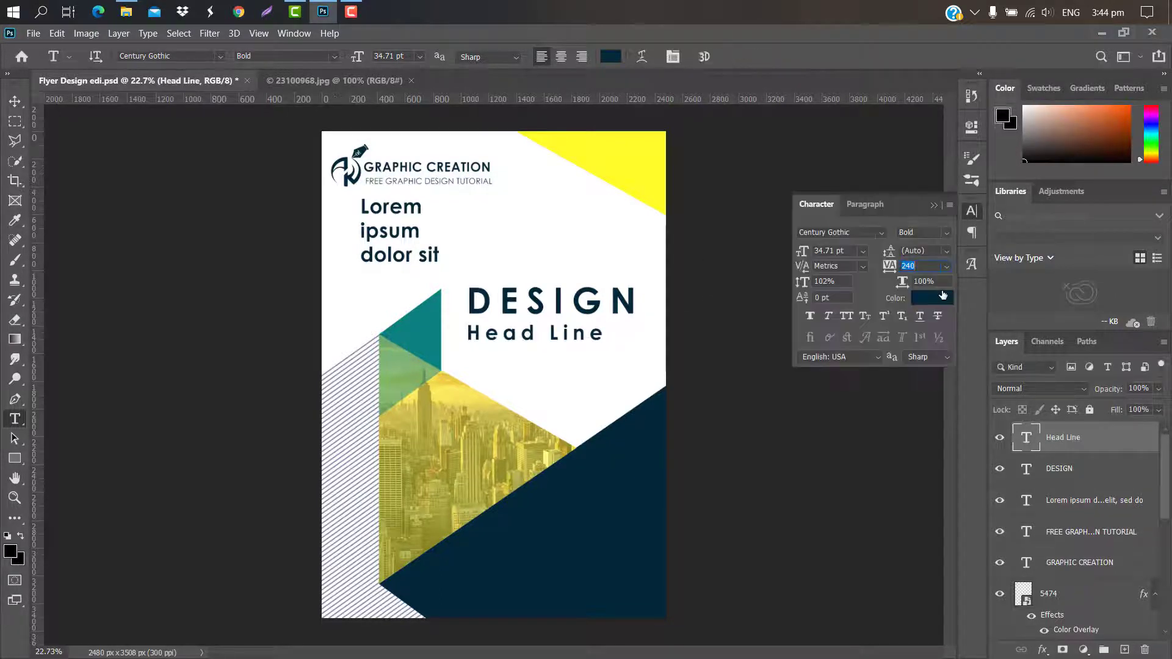
{"action": "left_click", "coordinate": [909, 266]}
{"action": "left_click", "coordinate": [436, 325]}
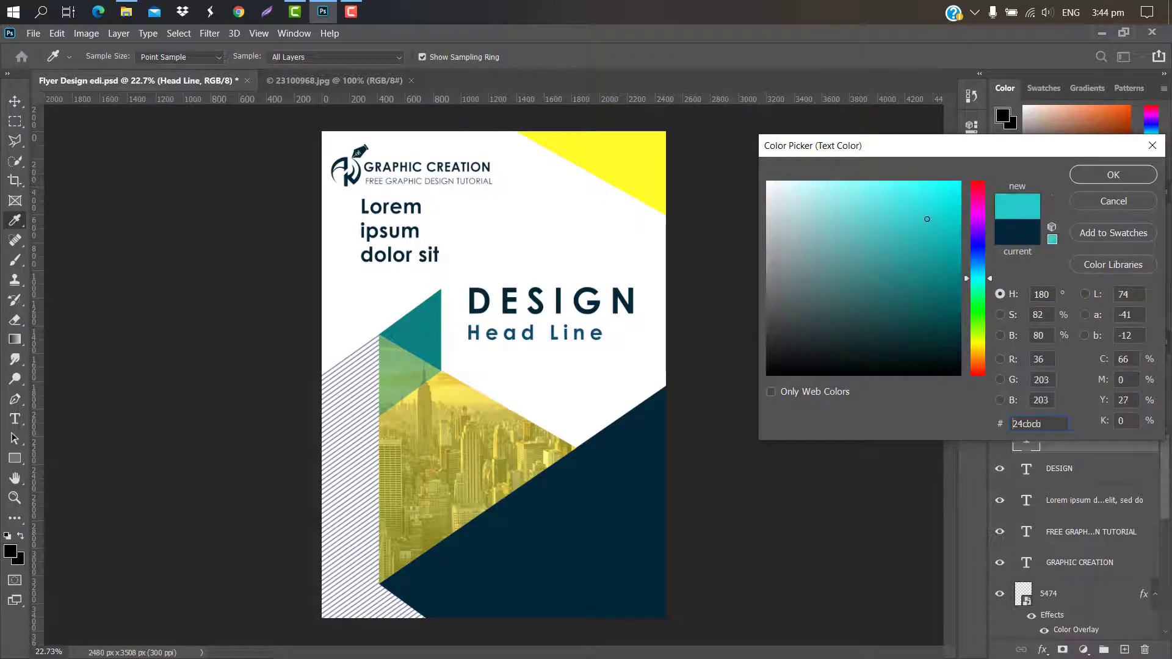
{"action": "left_click_drag", "start_coordinate": [926, 217], "coordinate": [921, 190]}
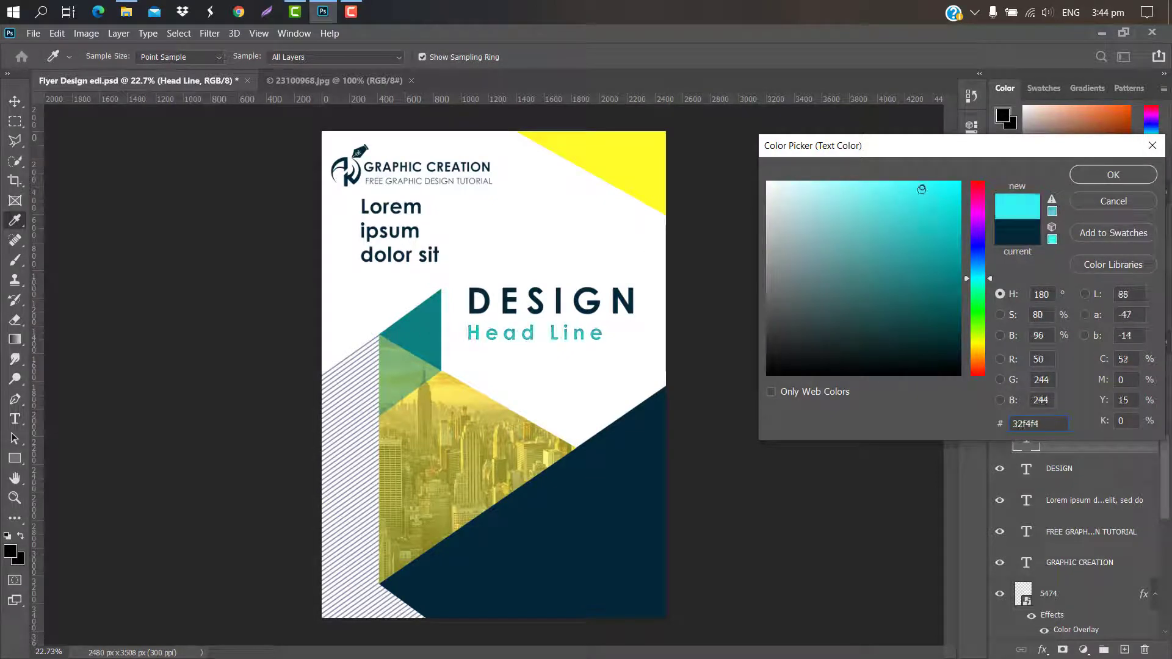
{"action": "left_click", "coordinate": [1099, 177]}
{"action": "key", "text": "ctrl+t"}
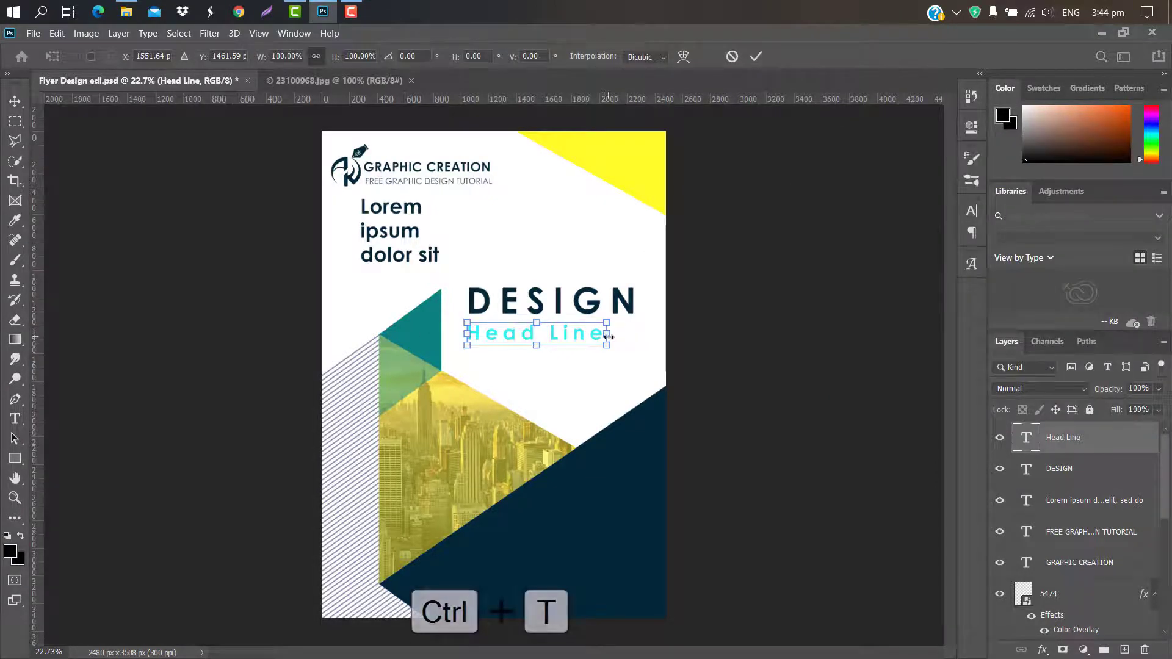
{"action": "left_click_drag", "start_coordinate": [608, 336], "coordinate": [641, 336]}
{"action": "key", "text": "Return"}
Add the text line "&PLACE IT HERE" below Head Line and scale it down to 20.63 pt.
{"action": "key", "text": "t"}
{"action": "left_click", "coordinate": [468, 364]}
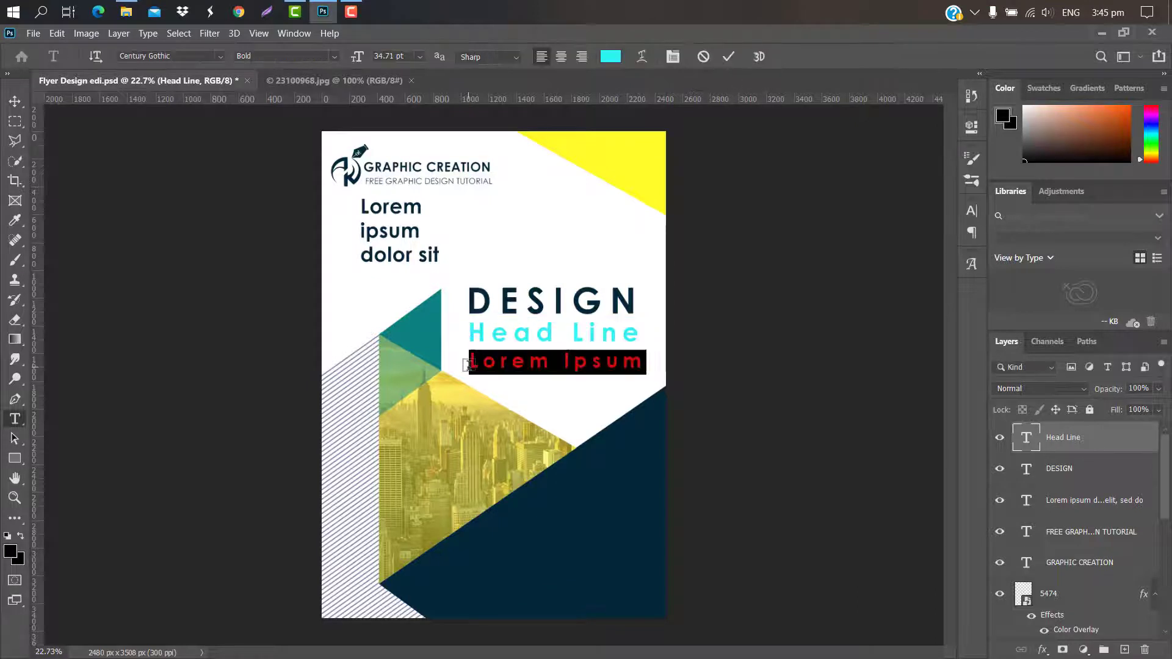
{"action": "type", "text": "& PLACE IT HER"}
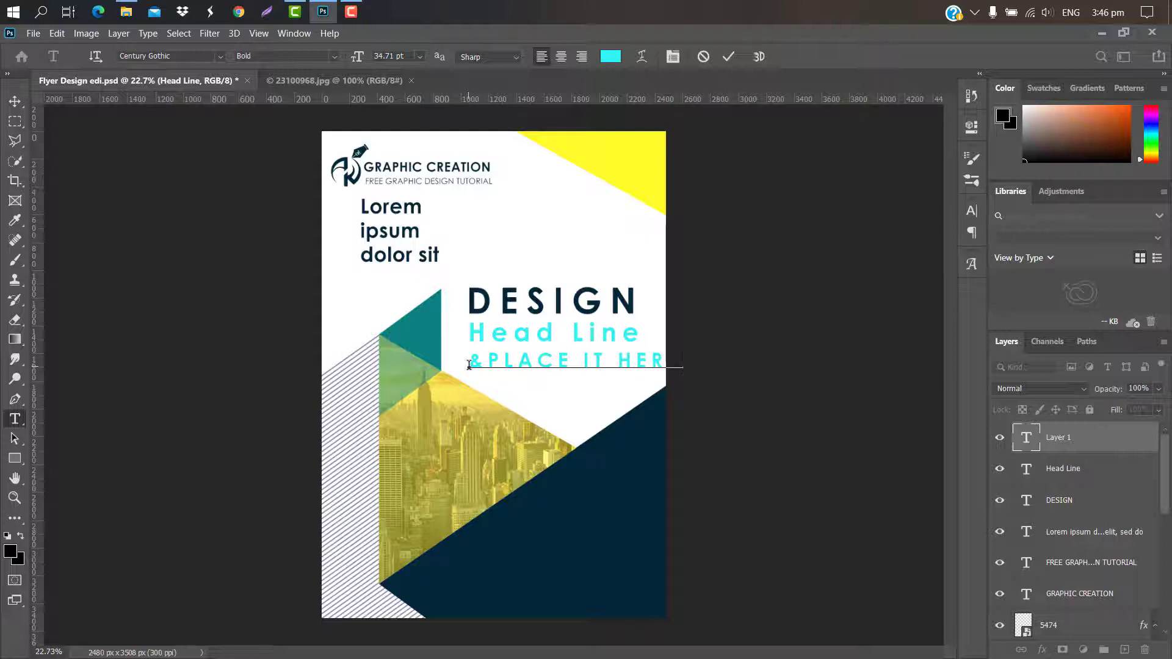
{"action": "left_click", "coordinate": [728, 56]}
{"action": "key", "text": "ctrl+t"}
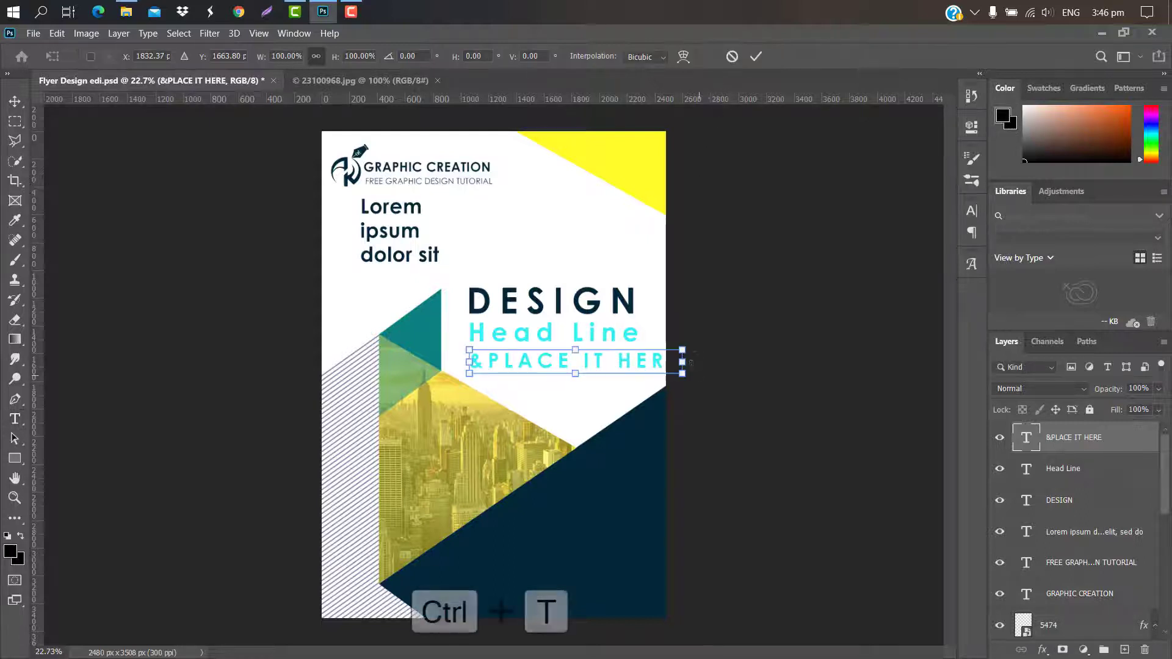
{"action": "mouse_move", "coordinate": [615, 367]}
{"action": "left_mouse_down"}
{"action": "mouse_move", "coordinate": [641, 364]}
{"action": "mouse_move", "coordinate": [597, 362]}
{"action": "left_mouse_up"}
{"action": "left_click", "coordinate": [754, 57]}
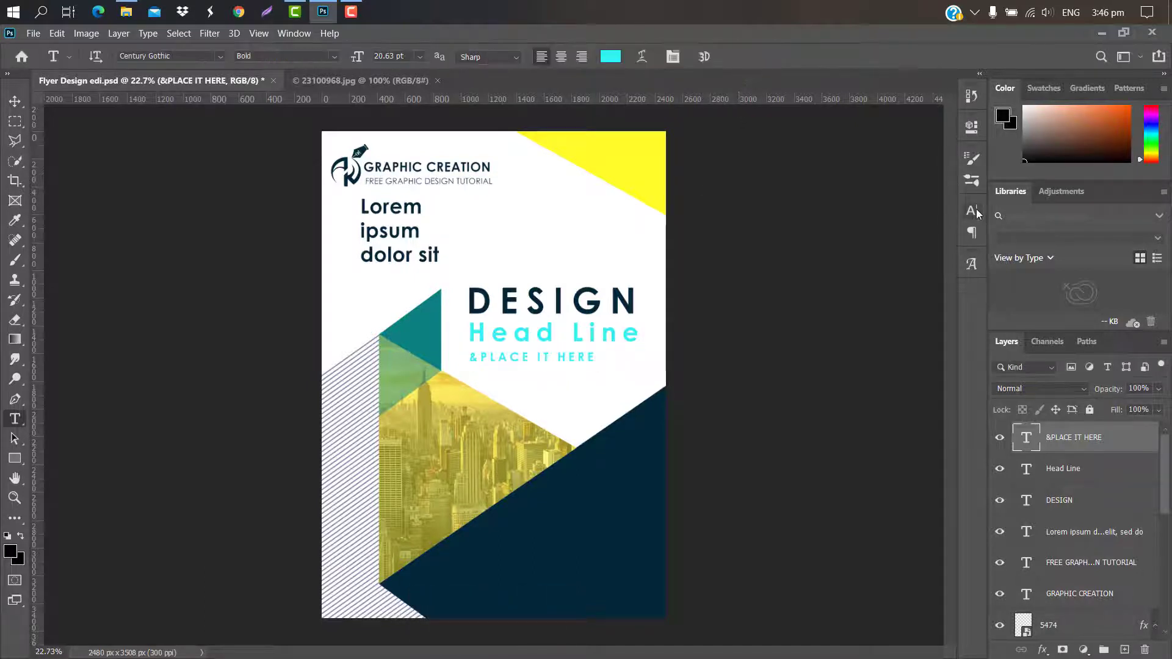
Color the "&PLACE IT HERE" line slate grey (58636f) and widen its tracking to 460.
{"action": "left_click", "coordinate": [971, 212]}
{"action": "left_click", "coordinate": [945, 302]}
{"action": "left_click", "coordinate": [807, 291]}
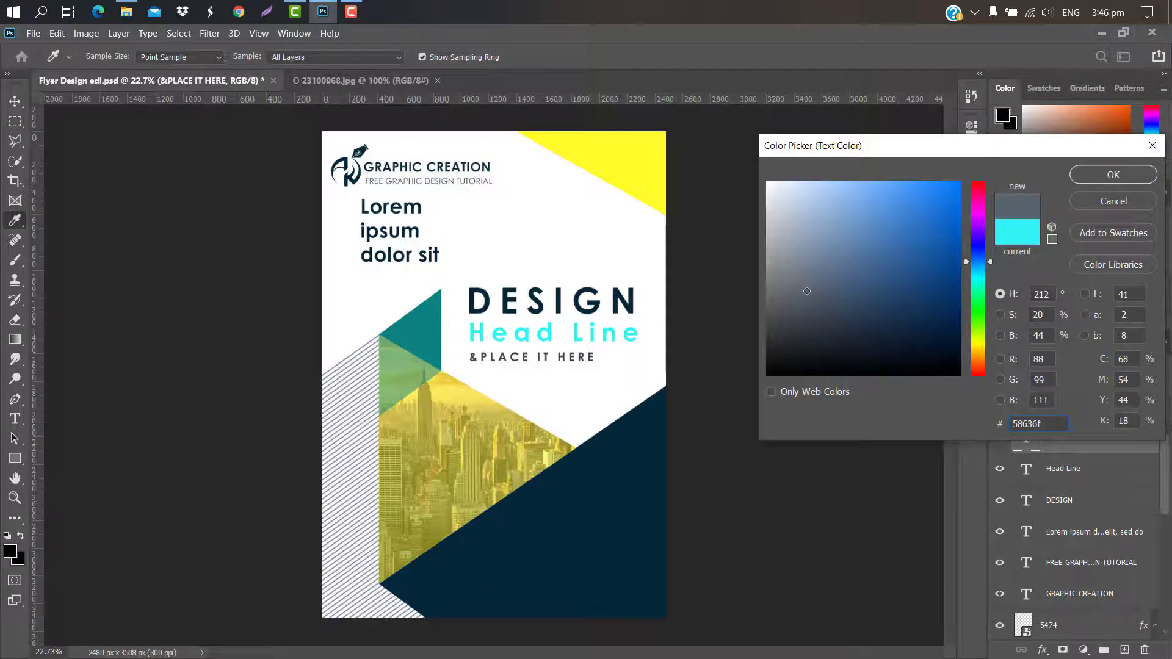
{"action": "left_click", "coordinate": [1108, 176]}
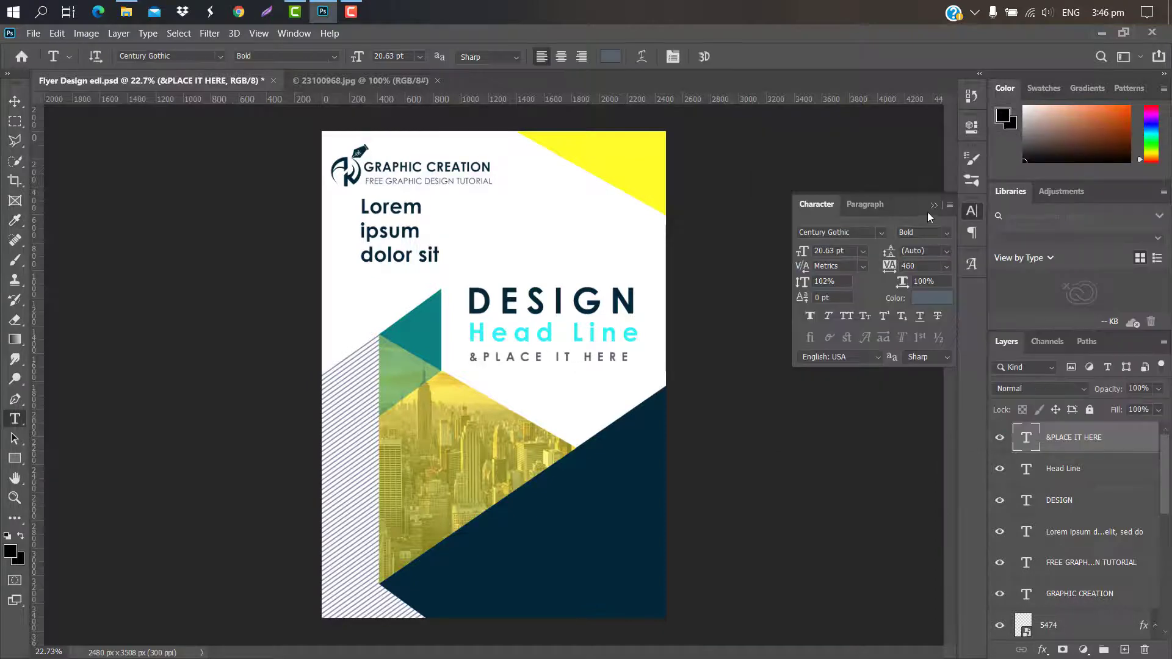
{"action": "left_click", "coordinate": [934, 206]}
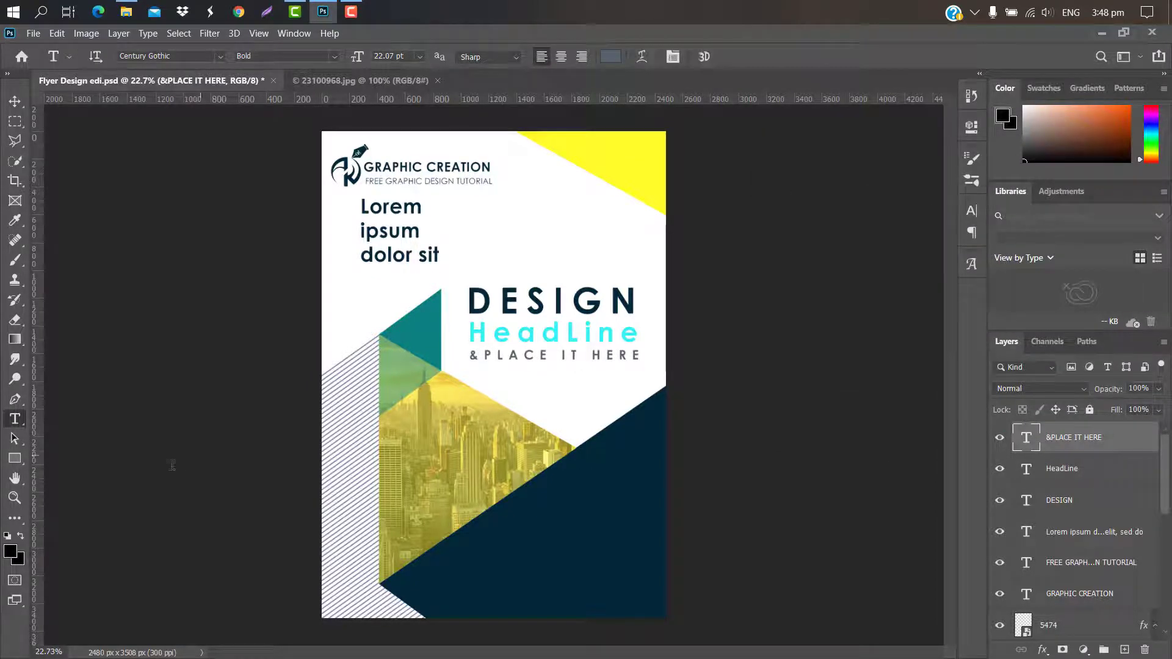
Draw a six-sided polygon about 336 px wide above DESIGN and fill it with the corner shape's yellow (fffc29).
{"action": "right_click", "coordinate": [14, 458]}
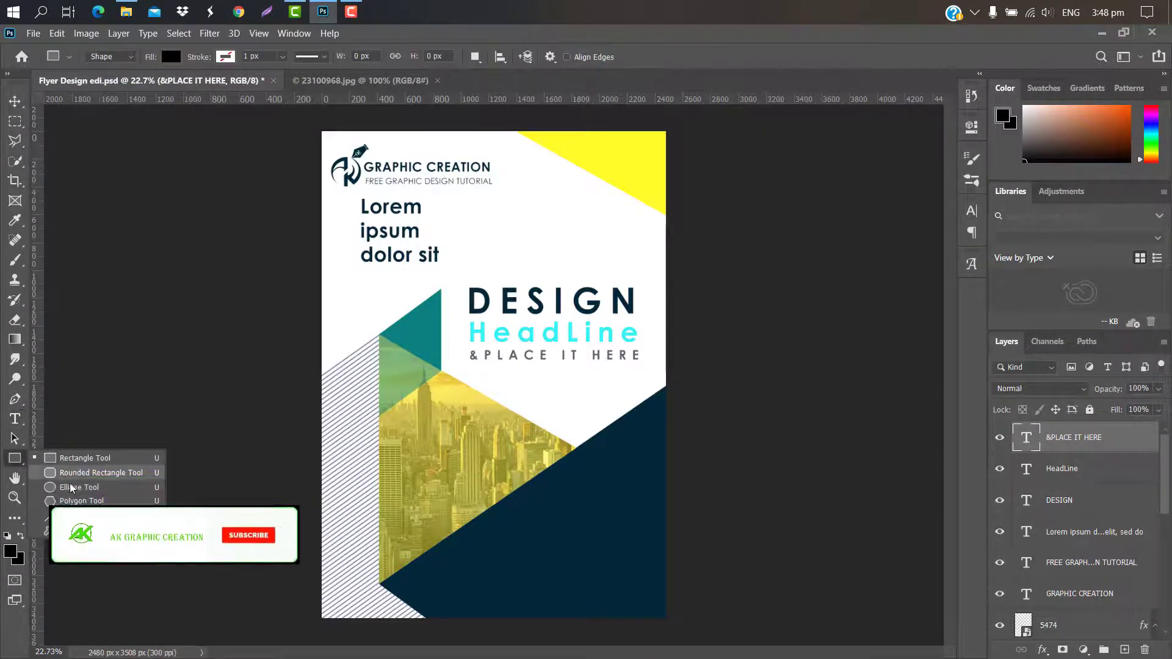
{"action": "left_click", "coordinate": [67, 507]}
{"action": "left_click_drag", "start_coordinate": [541, 226], "coordinate": [539, 196]}
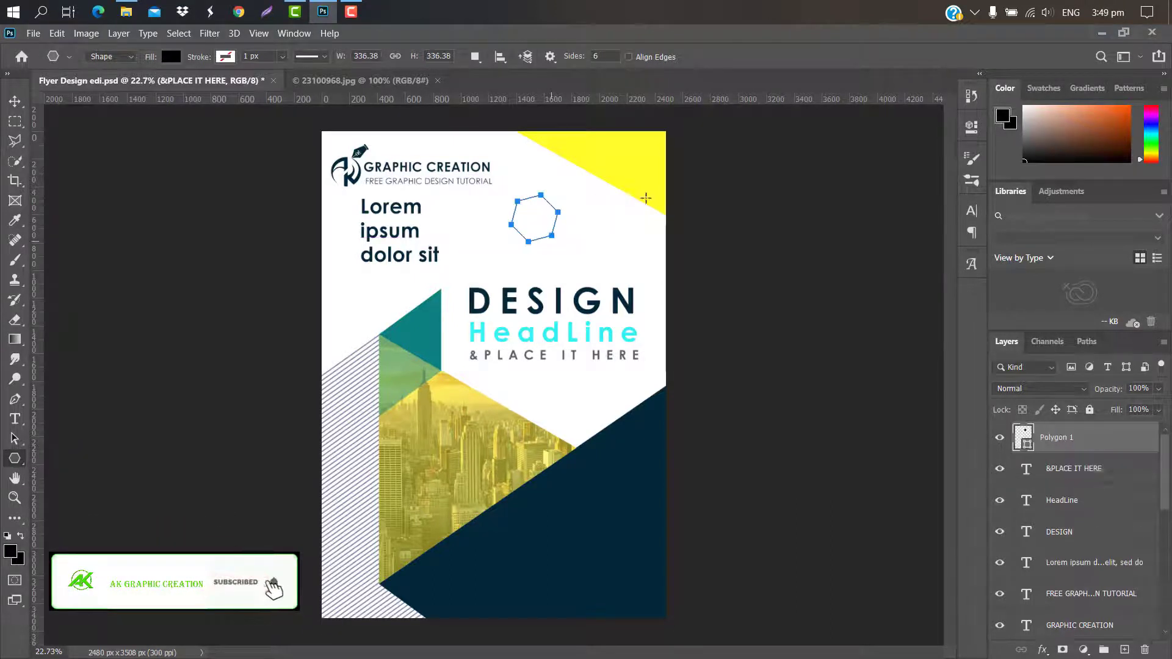
{"action": "double_click", "coordinate": [1023, 437]}
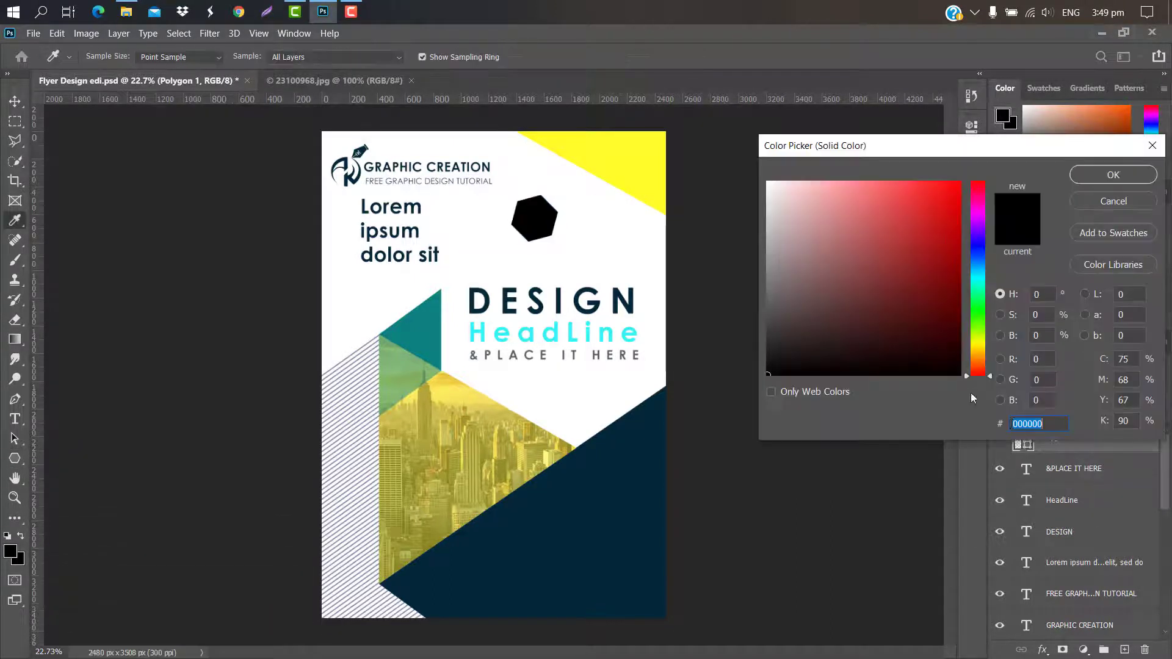
{"action": "left_click", "coordinate": [620, 135]}
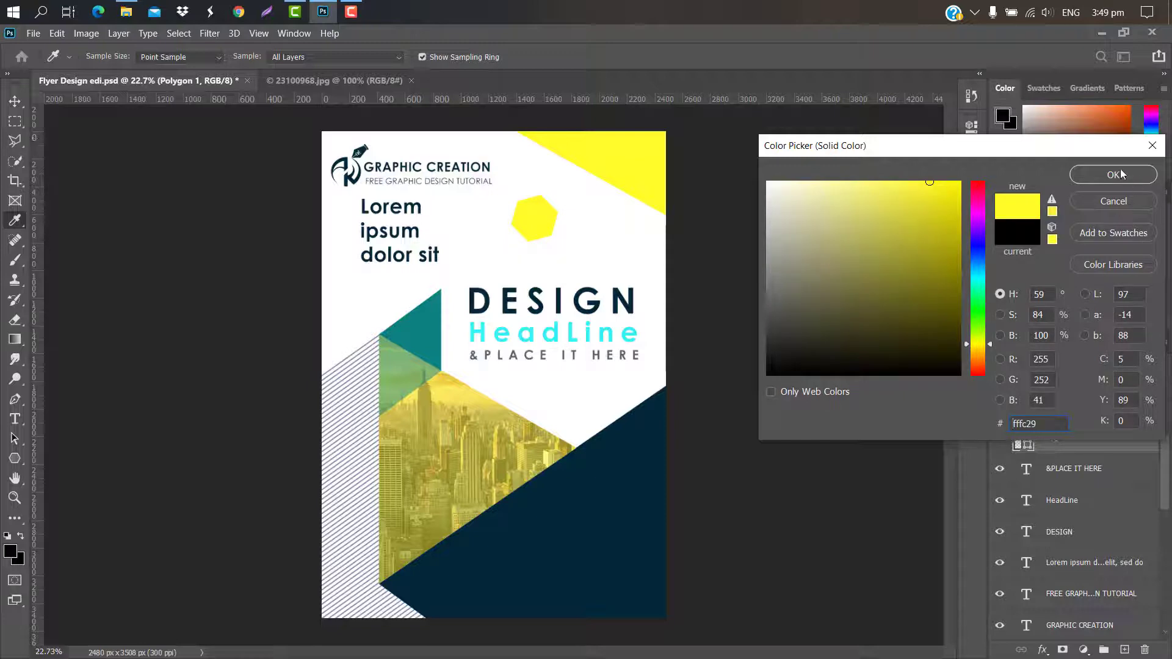
{"action": "left_click", "coordinate": [1112, 174]}
Place the yellow hexagon on the navy shape, rotated to a flat top edge and scaled to 74.75%.
{"action": "key", "text": "ctrl+t"}
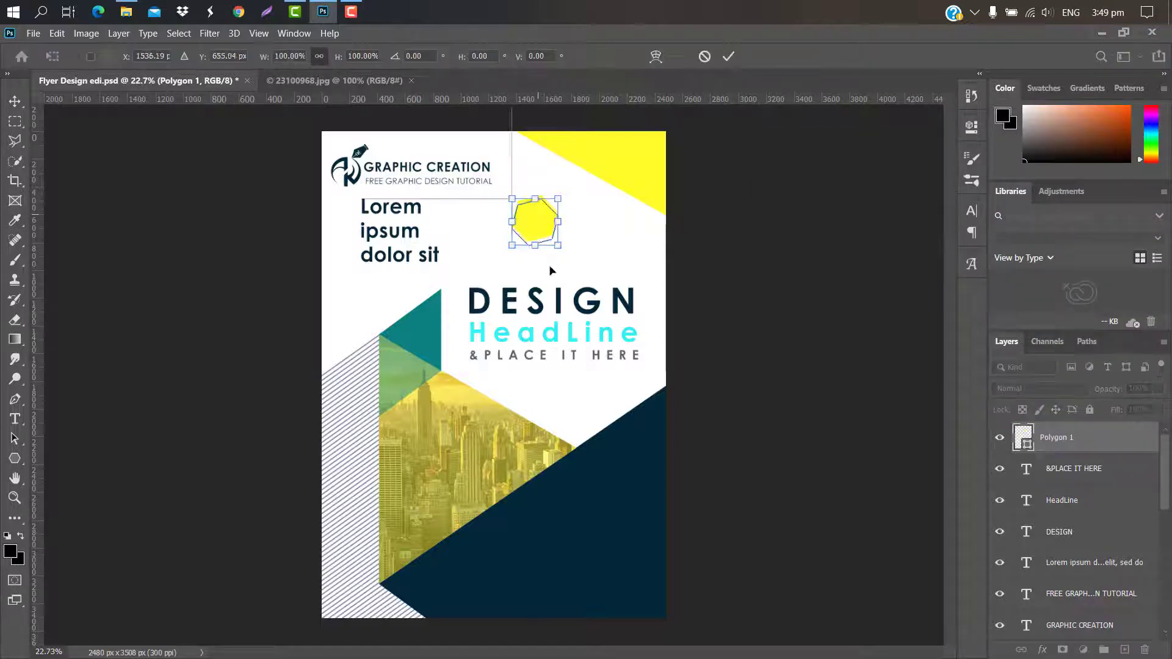
{"action": "left_click_drag", "start_coordinate": [550, 271], "coordinate": [615, 454]}
{"action": "left_click_drag", "start_coordinate": [537, 321], "coordinate": [504, 341]}
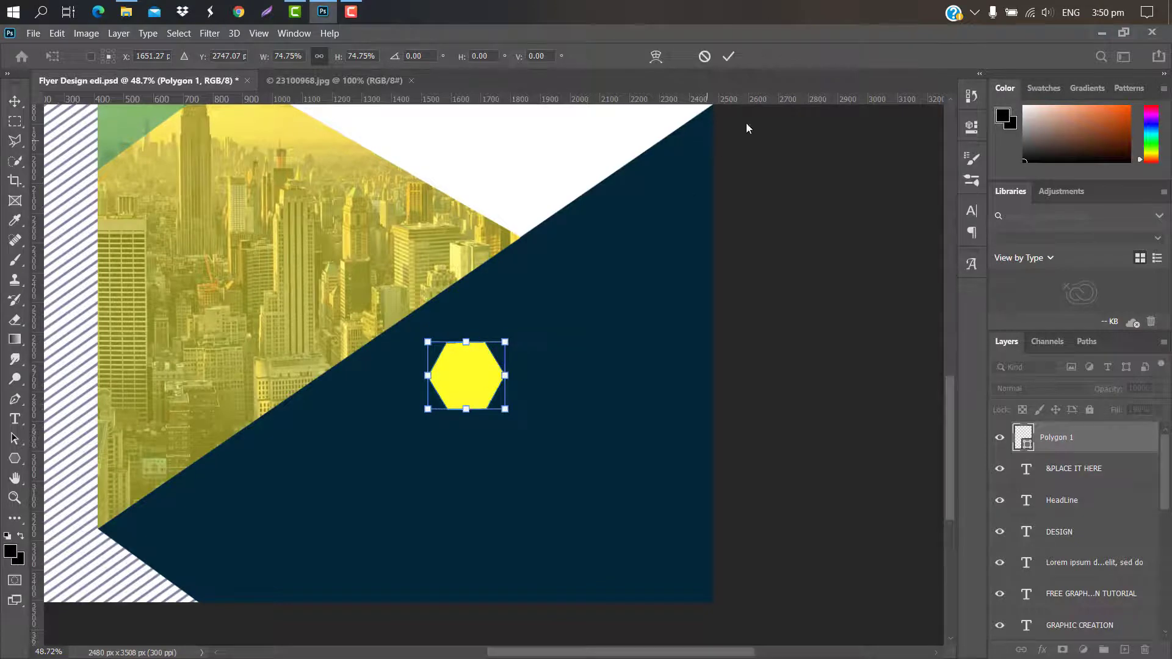
{"action": "left_click", "coordinate": [729, 57]}
Duplicate the yellow hexagon twice into an evenly spaced vertical column and scale all three down together.
{"action": "left_click_drag", "start_coordinate": [462, 375], "coordinate": [463, 557]}
{"action": "scroll", "coordinate": [464, 540], "scroll_direction": "down", "scroll_amount": 3}
{"action": "scroll", "coordinate": [463, 540], "scroll_direction": "up", "scroll_amount": 3}
{"action": "left_click", "coordinate": [1092, 468], "text": "shift"}
{"action": "left_click", "coordinate": [1092, 500], "text": "shift"}
{"action": "key", "text": "ctrl+t"}
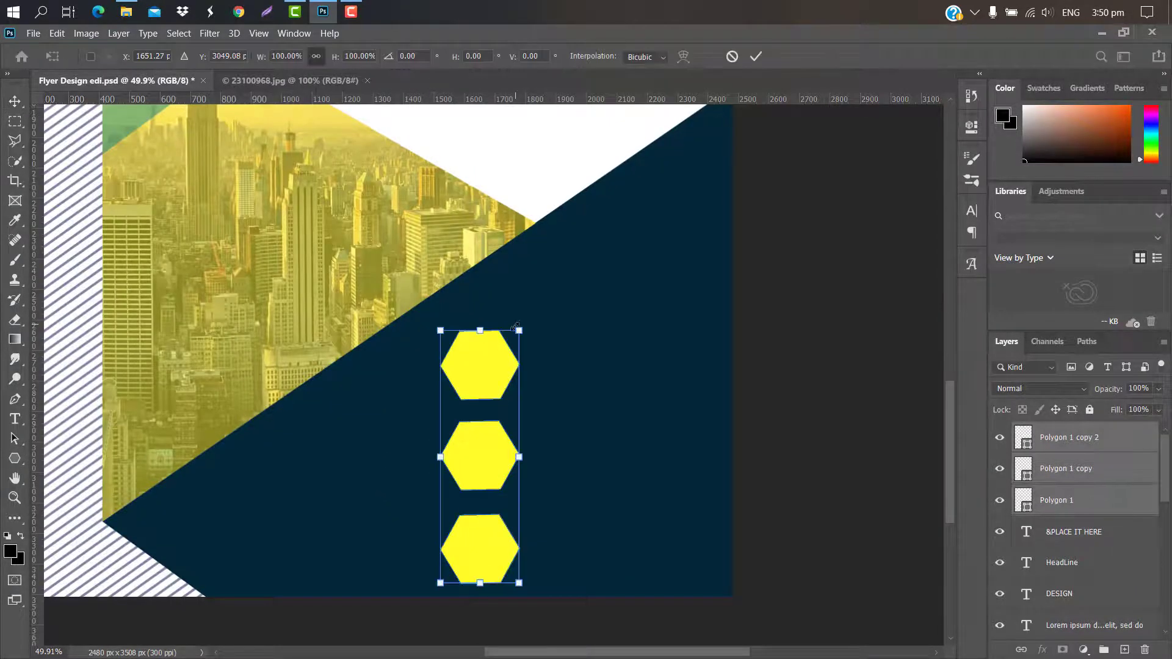
{"action": "left_click_drag", "start_coordinate": [519, 330], "coordinate": [488, 343]}
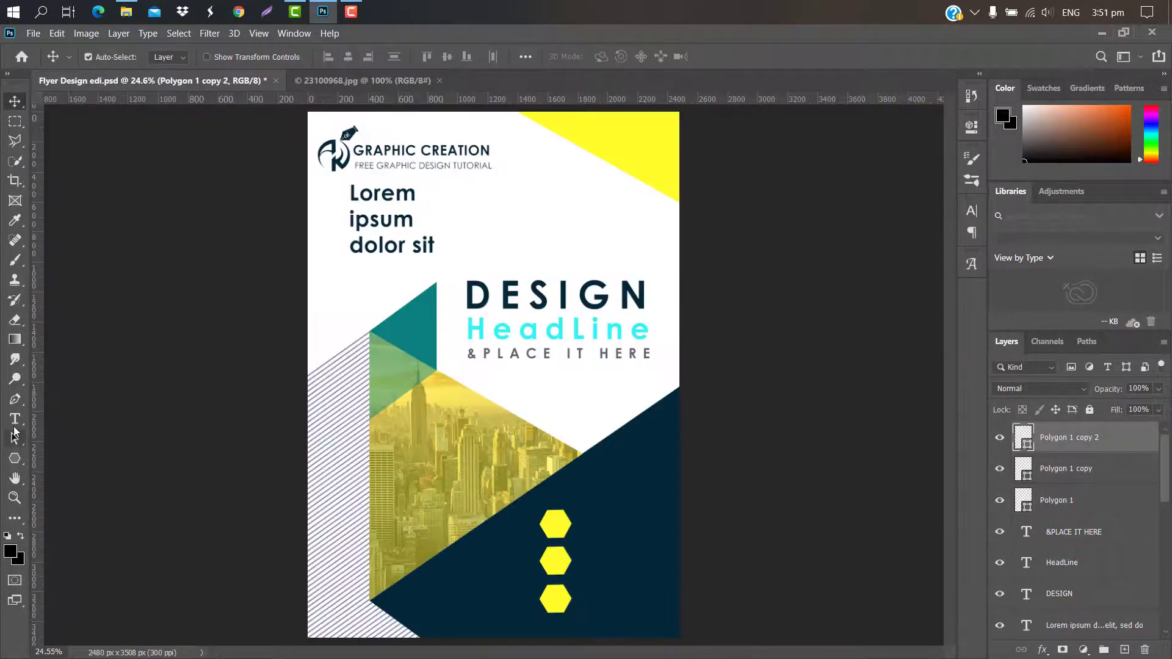
Add a Lorem ipsum paragraph text box beside the top hexagon at 12.71 pt with tracking 20.
{"action": "left_click", "coordinate": [15, 419]}
{"action": "scroll", "coordinate": [558, 366], "scroll_direction": "up", "scroll_amount": 2}
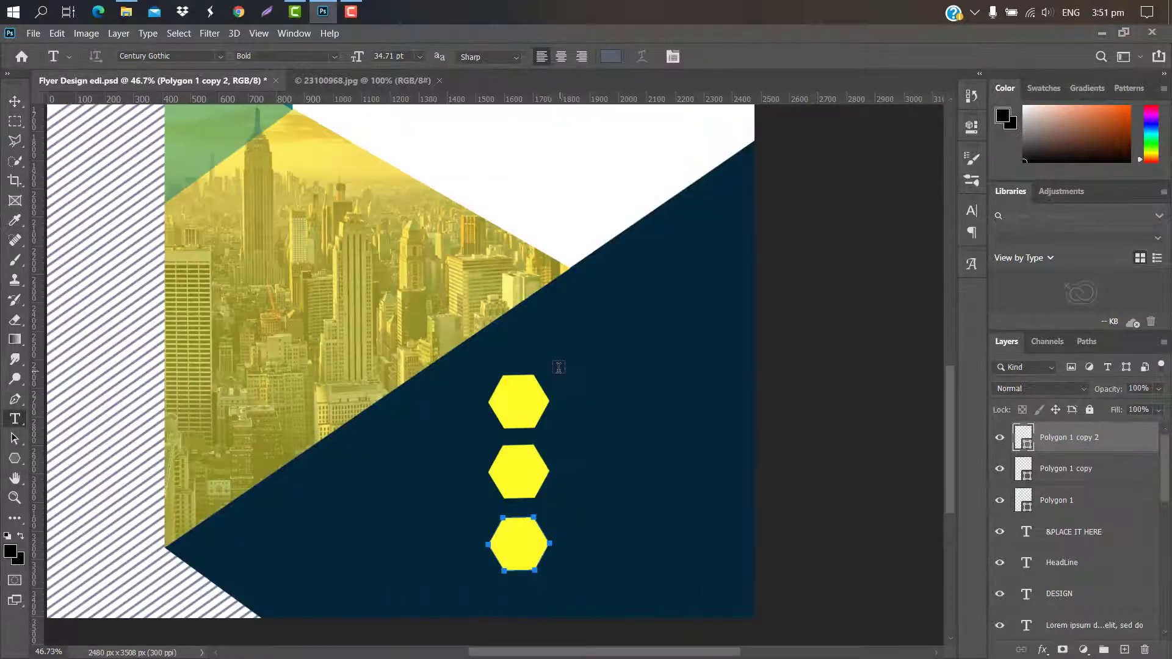
{"action": "left_click_drag", "start_coordinate": [559, 371], "coordinate": [720, 421]}
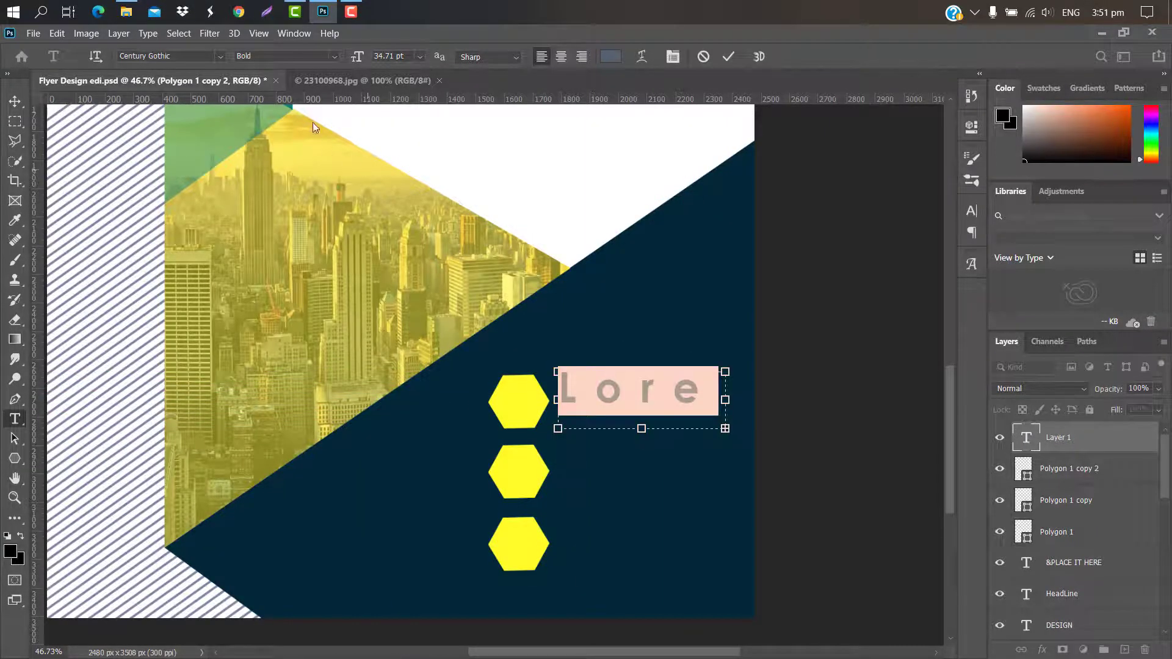
{"action": "left_click_drag", "start_coordinate": [361, 59], "coordinate": [330, 60]}
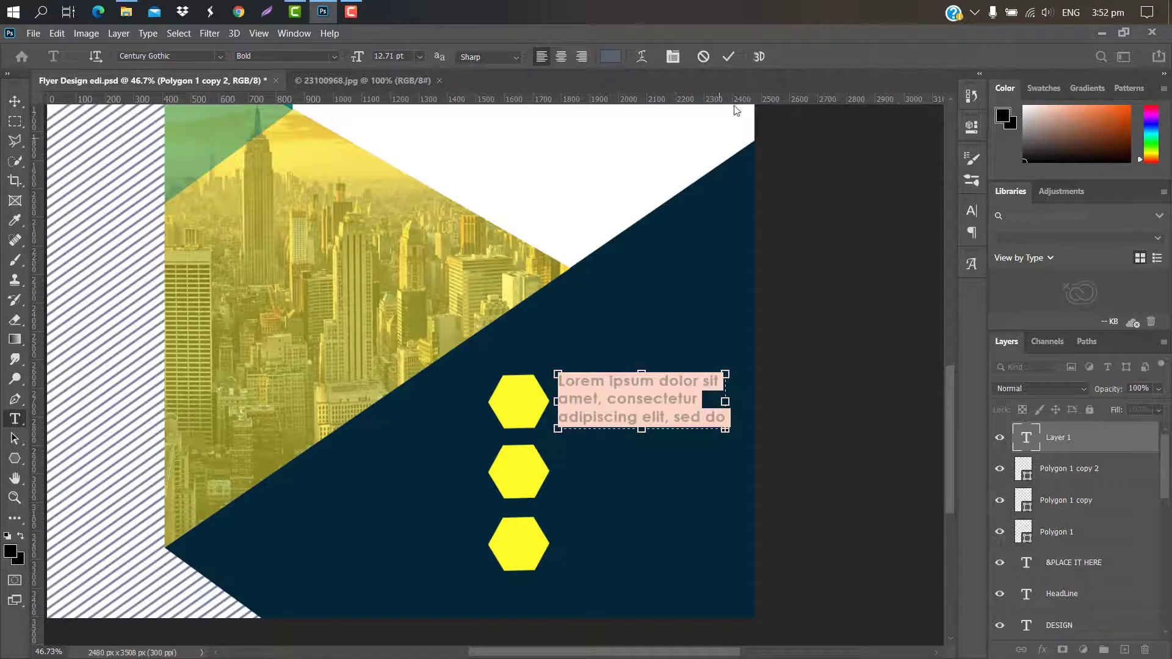
{"action": "left_click", "coordinate": [728, 56]}
Change the color of the paragraph beside the top hexagon to white (ffffff).
{"action": "left_click", "coordinate": [971, 211]}
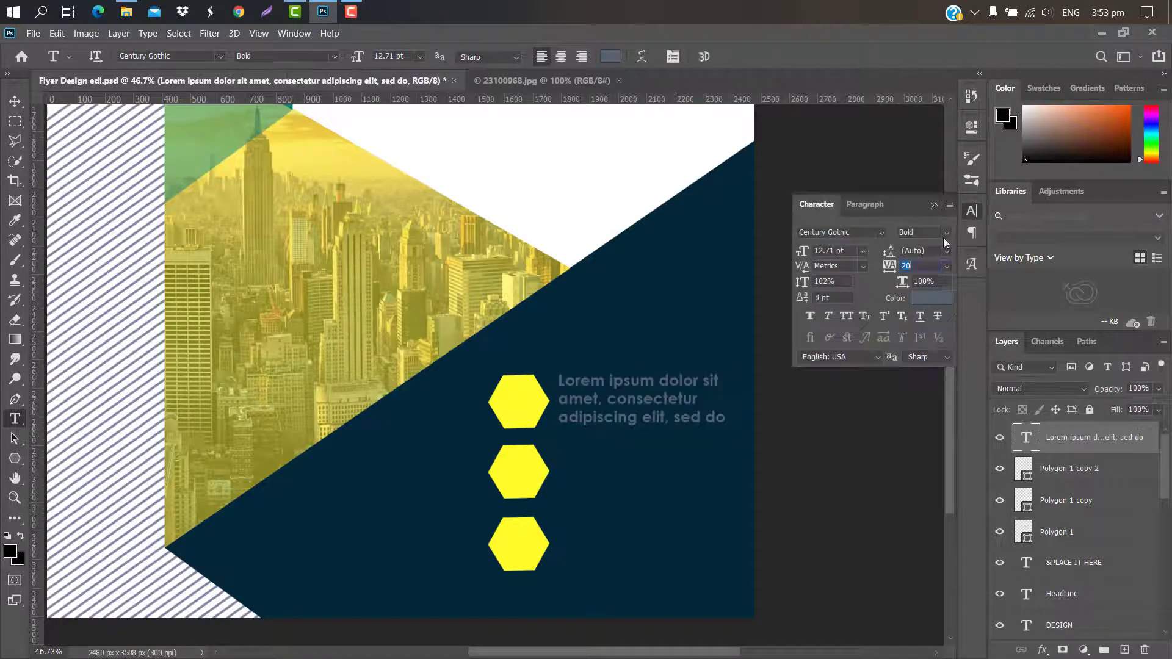
{"action": "left_click", "coordinate": [932, 299]}
{"action": "type", "text": "ffffff"}
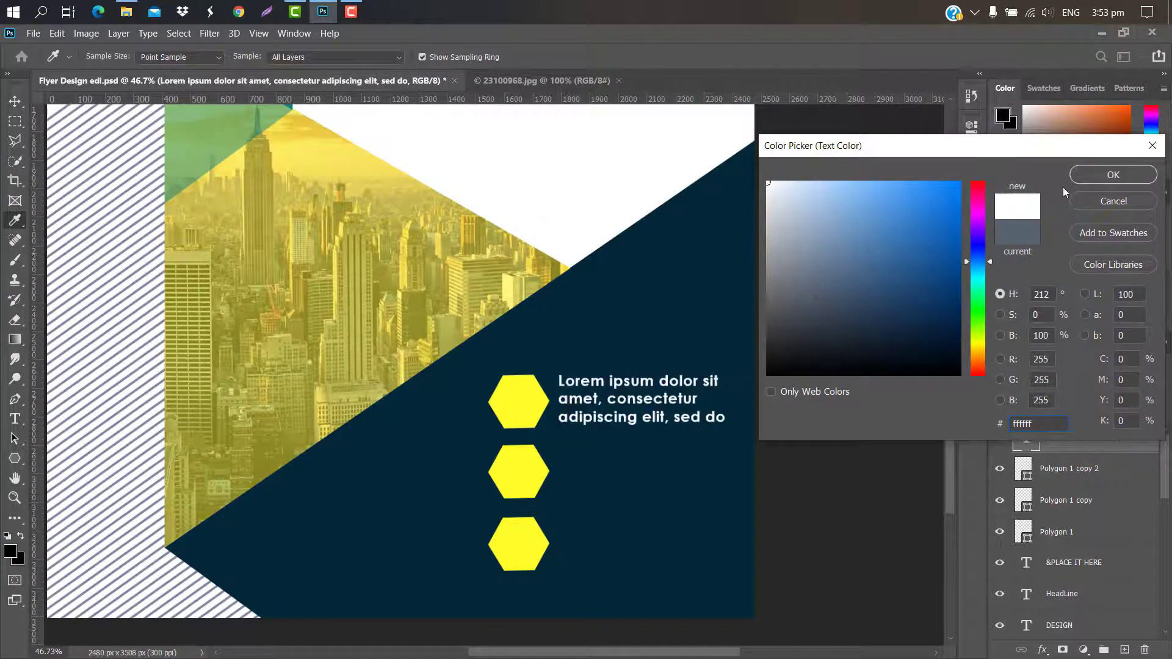
{"action": "left_click", "coordinate": [1112, 175]}
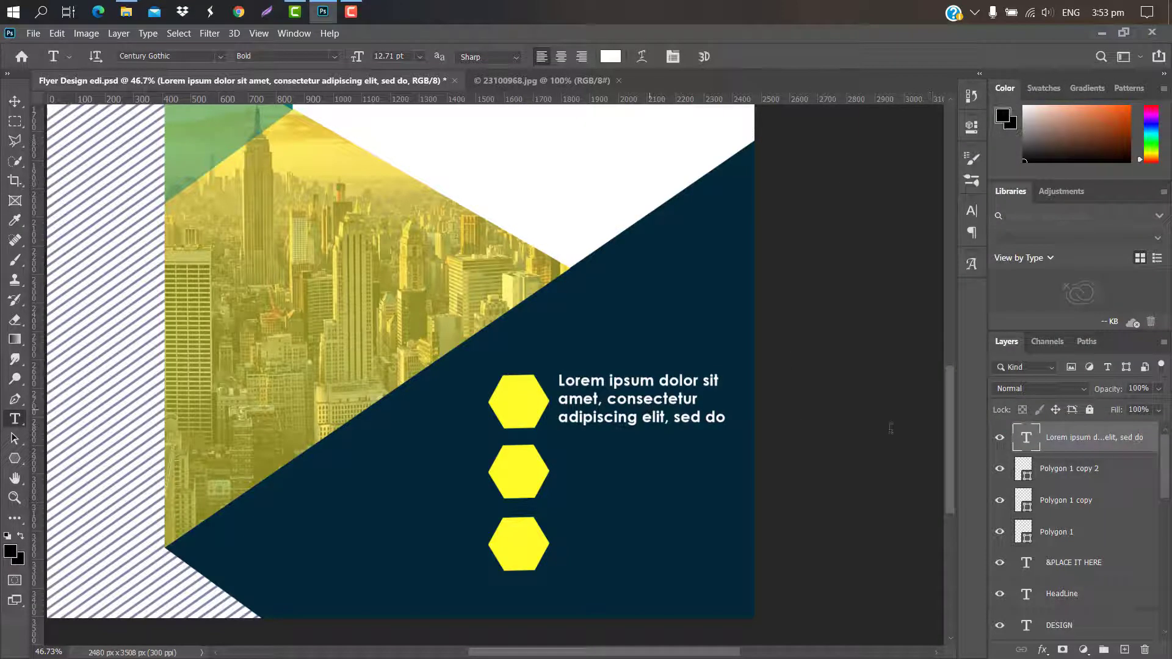
Duplicate the white Lorem ipsum paragraph and place the copy beside the middle hexagon.
{"action": "left_click_drag", "start_coordinate": [1078, 443], "coordinate": [1126, 649]}
{"action": "key", "text": "ctrl+t"}
{"action": "left_click_drag", "start_coordinate": [646, 412], "coordinate": [644, 482]}
{"action": "left_click", "coordinate": [756, 57]}
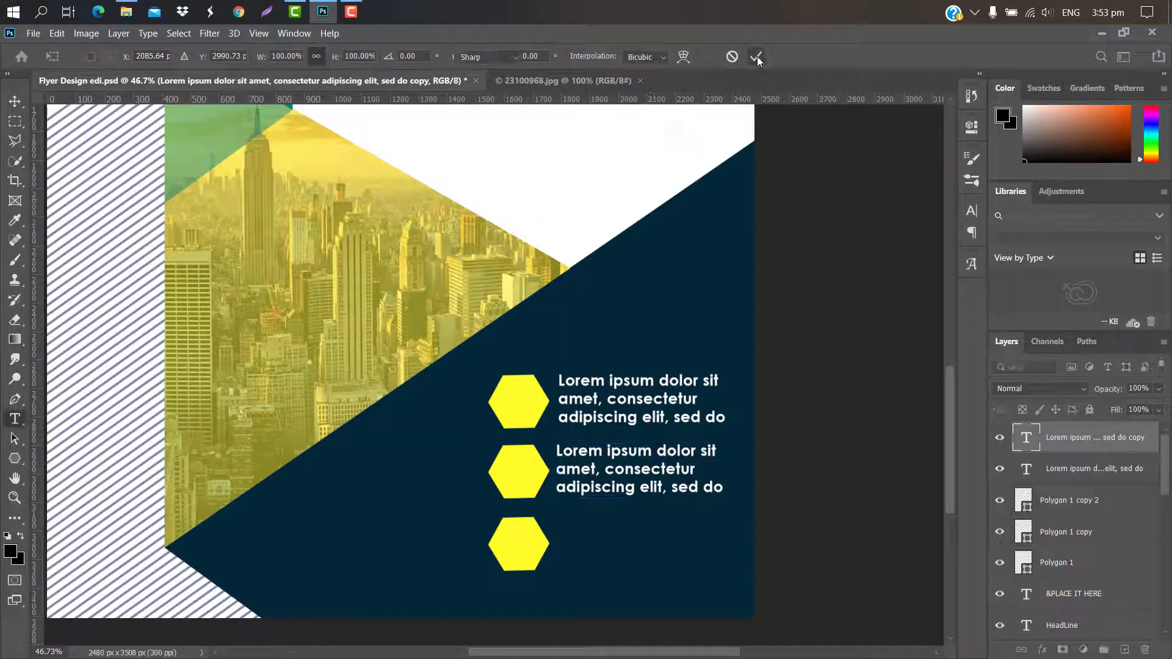
Duplicate the white Lorem ipsum paragraph again and place the copy beside the bottom hexagon.
{"action": "left_click_drag", "start_coordinate": [1110, 438], "coordinate": [1124, 649]}
{"action": "key", "text": "ctrl+t"}
{"action": "left_click_drag", "start_coordinate": [646, 508], "coordinate": [646, 549]}
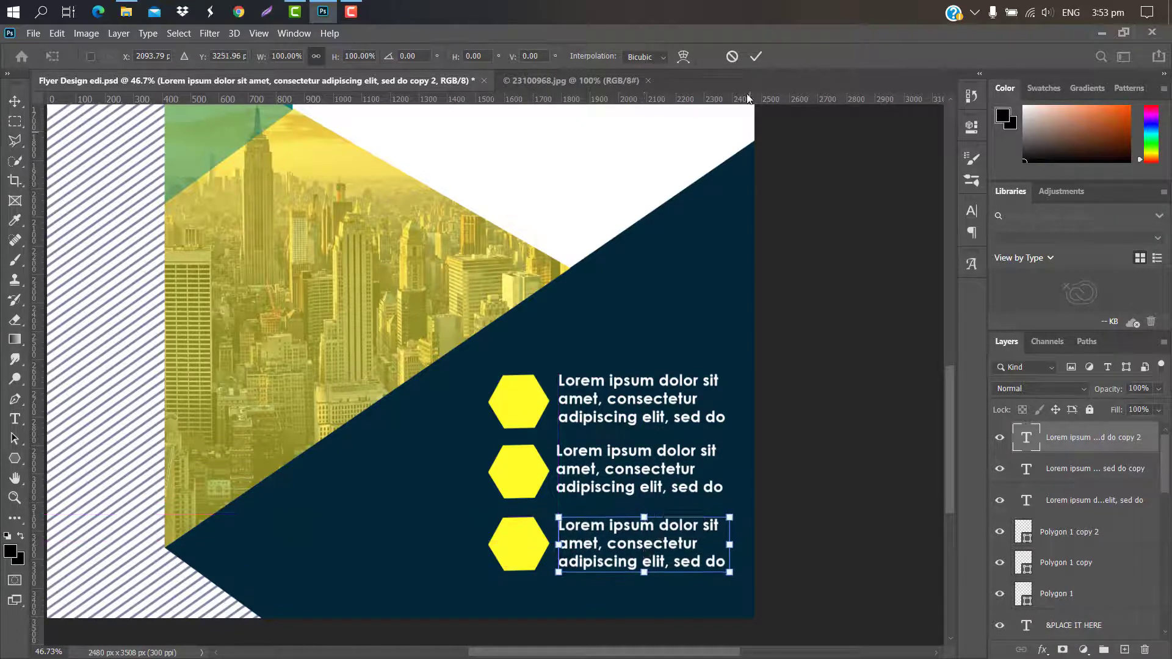
{"action": "left_click", "coordinate": [755, 57]}
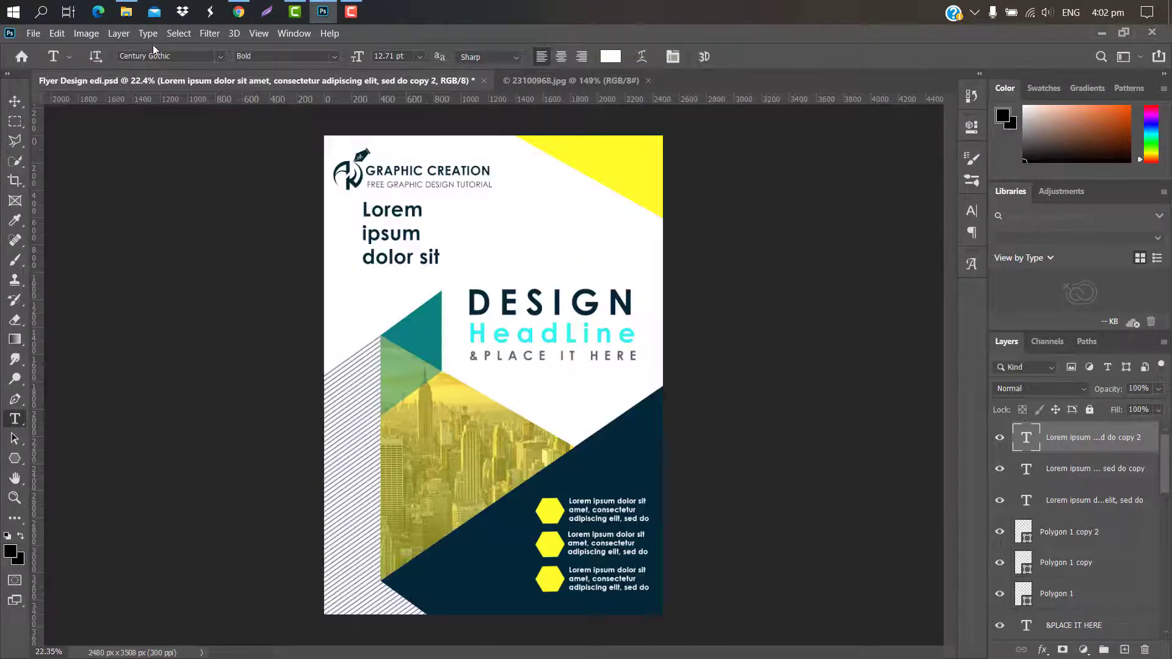
Switch to File Explorer and bring the 4097474-improve-money-business icon from the Icon folder into the flyer, over the hexagons.
{"action": "mouse_move", "coordinate": [126, 12]}
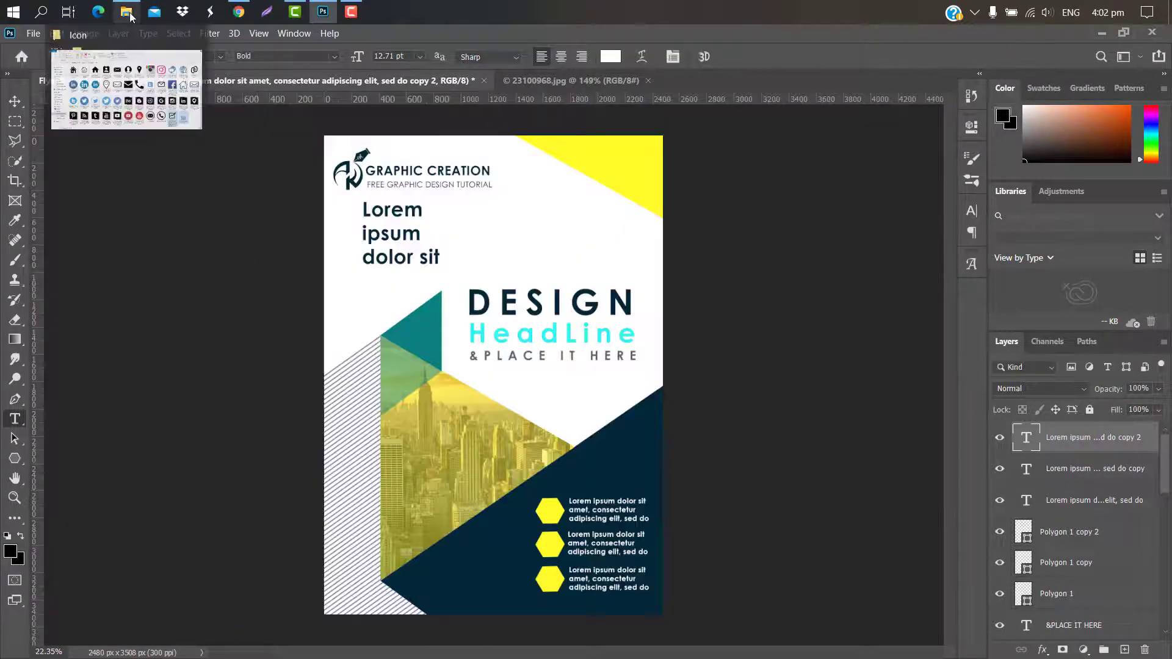
{"action": "left_click", "coordinate": [140, 91]}
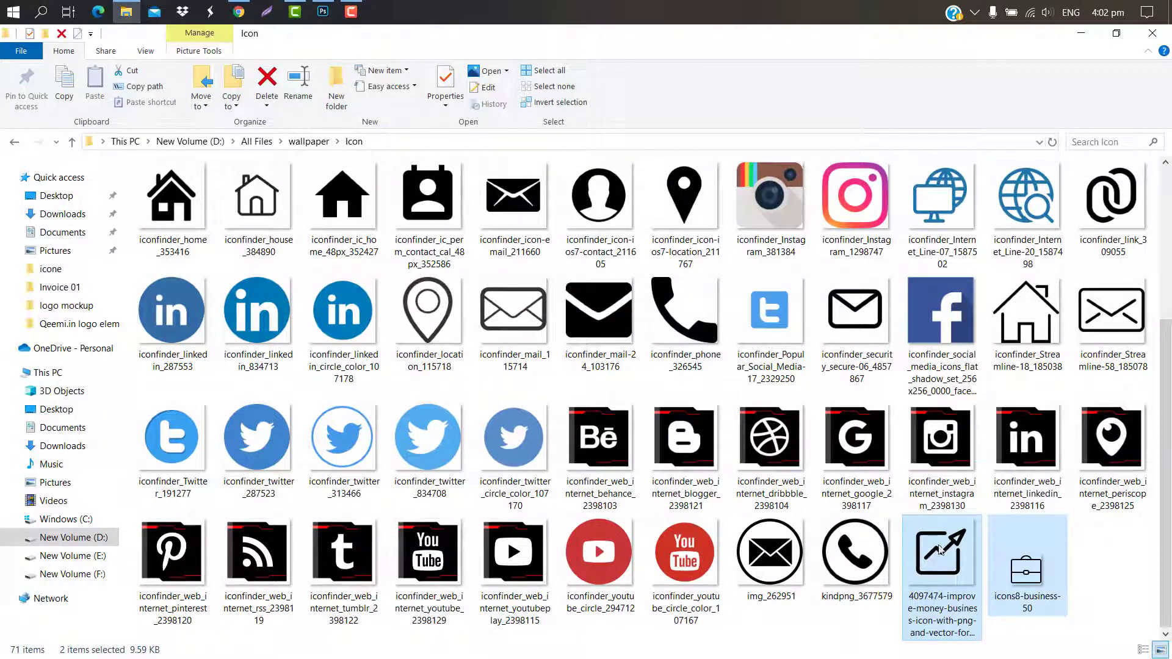
{"action": "left_click", "coordinate": [939, 562]}
{"action": "left_click_drag", "start_coordinate": [939, 561], "coordinate": [430, 420]}
{"action": "left_click_drag", "start_coordinate": [395, 461], "coordinate": [554, 507]}
Scale the rising-arrow chart icon down to about 7.97% and center it inside the top yellow hexagon.
{"action": "scroll", "coordinate": [554, 507], "scroll_direction": "up", "scroll_amount": 5}
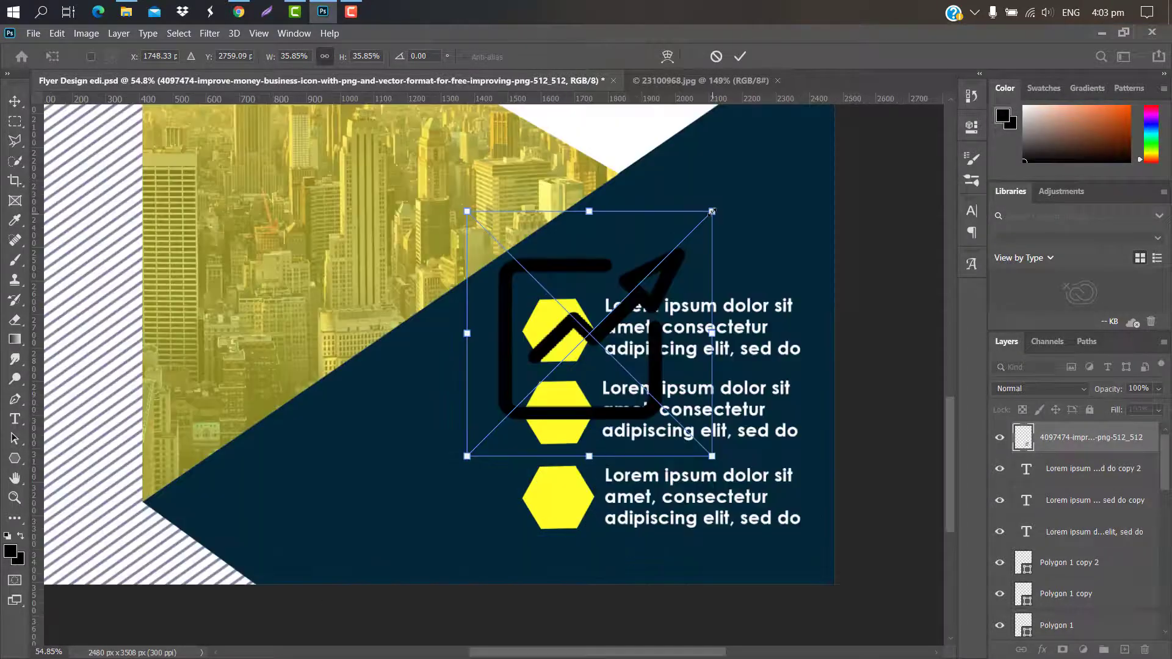
{"action": "left_click_drag", "start_coordinate": [711, 211], "coordinate": [523, 399]}
{"action": "left_click_drag", "start_coordinate": [489, 430], "coordinate": [557, 333]}
{"action": "scroll", "coordinate": [557, 333], "scroll_direction": "up", "scroll_amount": 5}
{"action": "left_click_drag", "start_coordinate": [595, 311], "coordinate": [583, 309]}
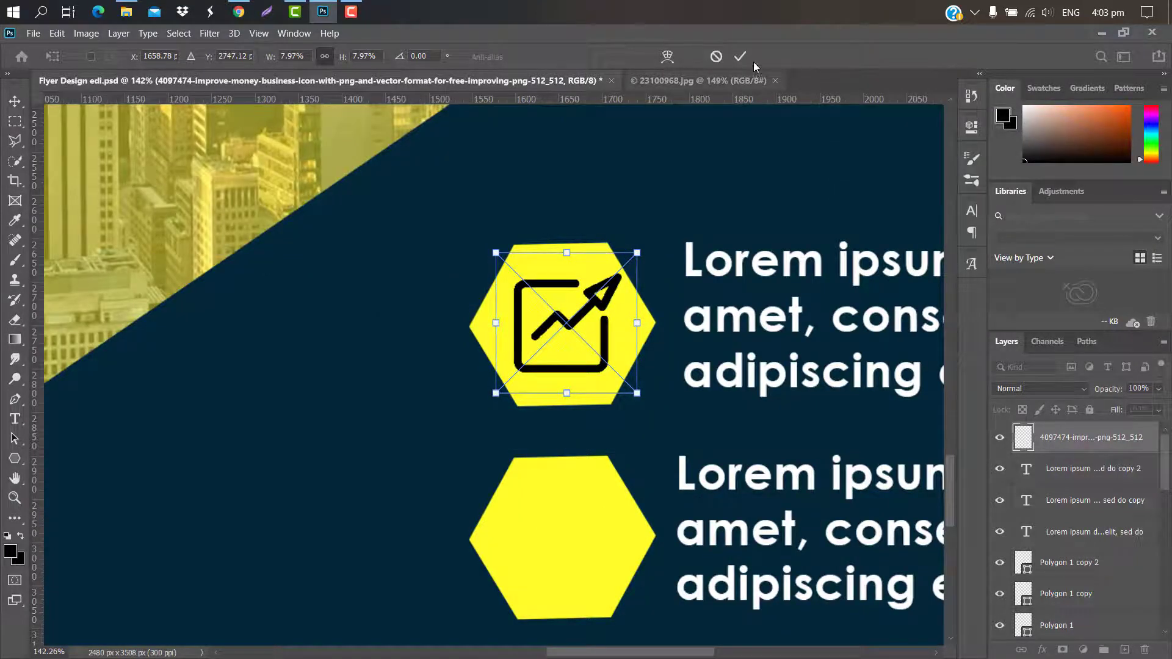
{"action": "left_click", "coordinate": [739, 57]}
Place the icons8-business-50 briefcase icon from the Icon folder in File Explorer and fit it inside the middle hexagon.
{"action": "mouse_move", "coordinate": [126, 11]}
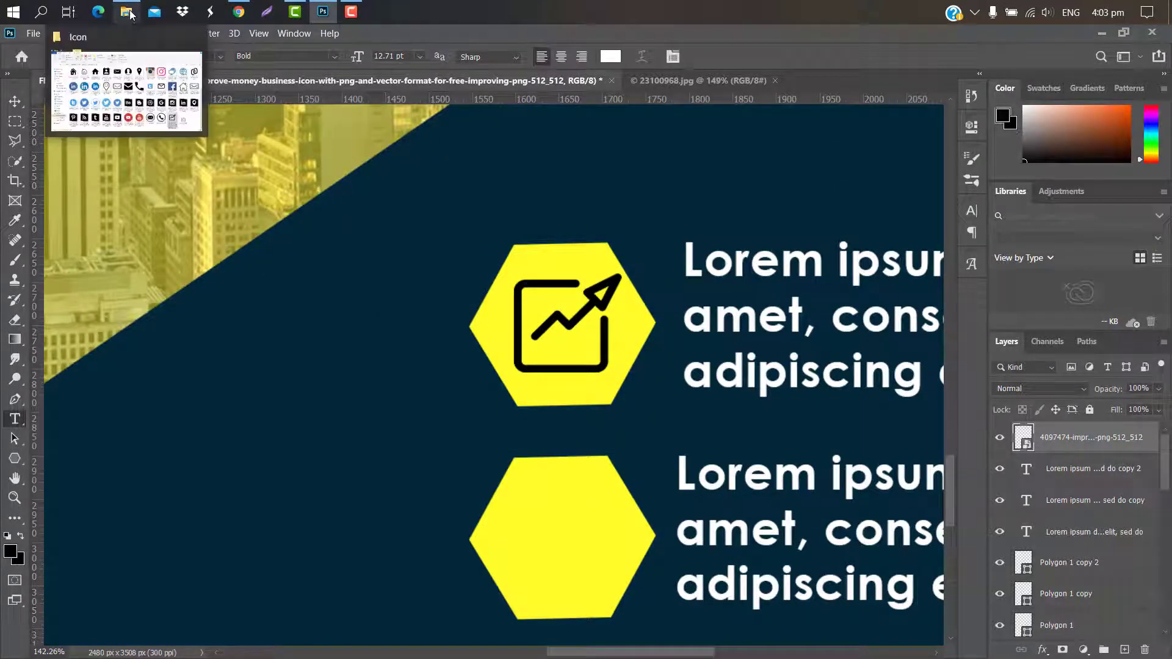
{"action": "left_click", "coordinate": [125, 78]}
{"action": "left_click", "coordinate": [1028, 583]}
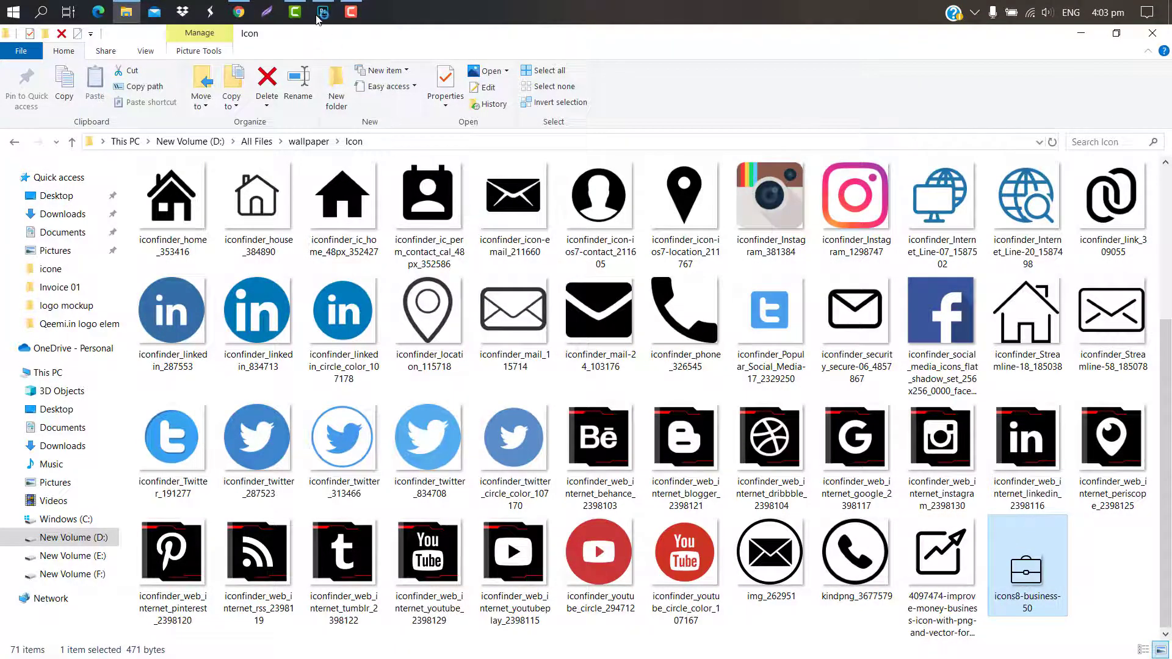
{"action": "left_click_drag", "start_coordinate": [317, 20], "coordinate": [493, 368]}
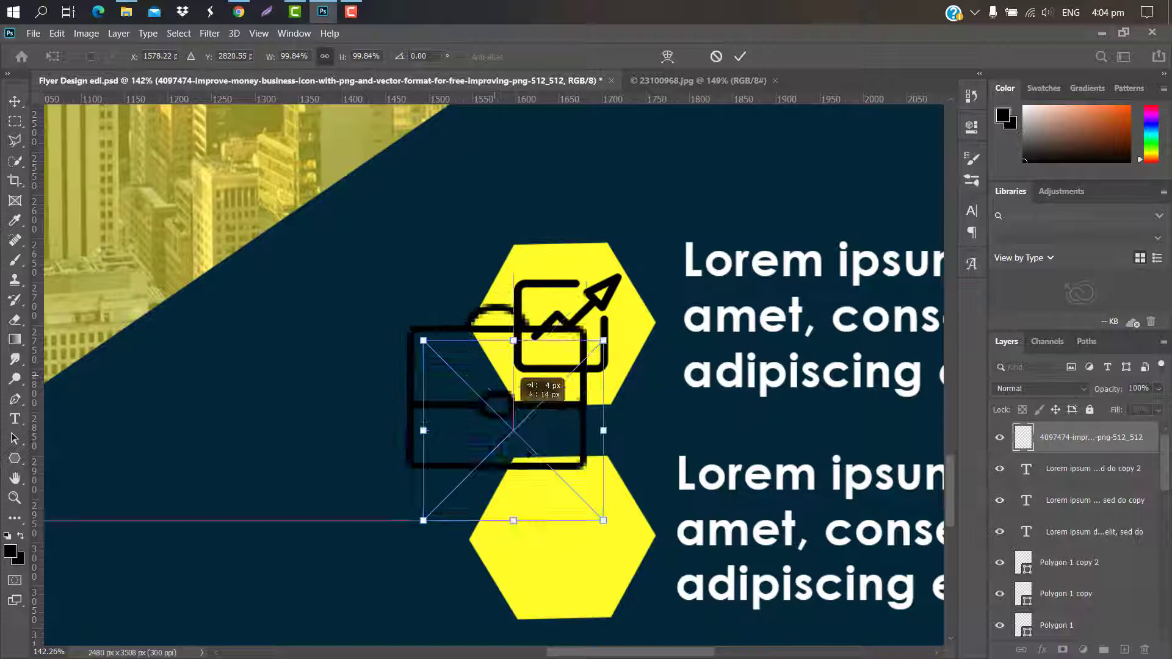
{"action": "left_click_drag", "start_coordinate": [509, 421], "coordinate": [555, 493]}
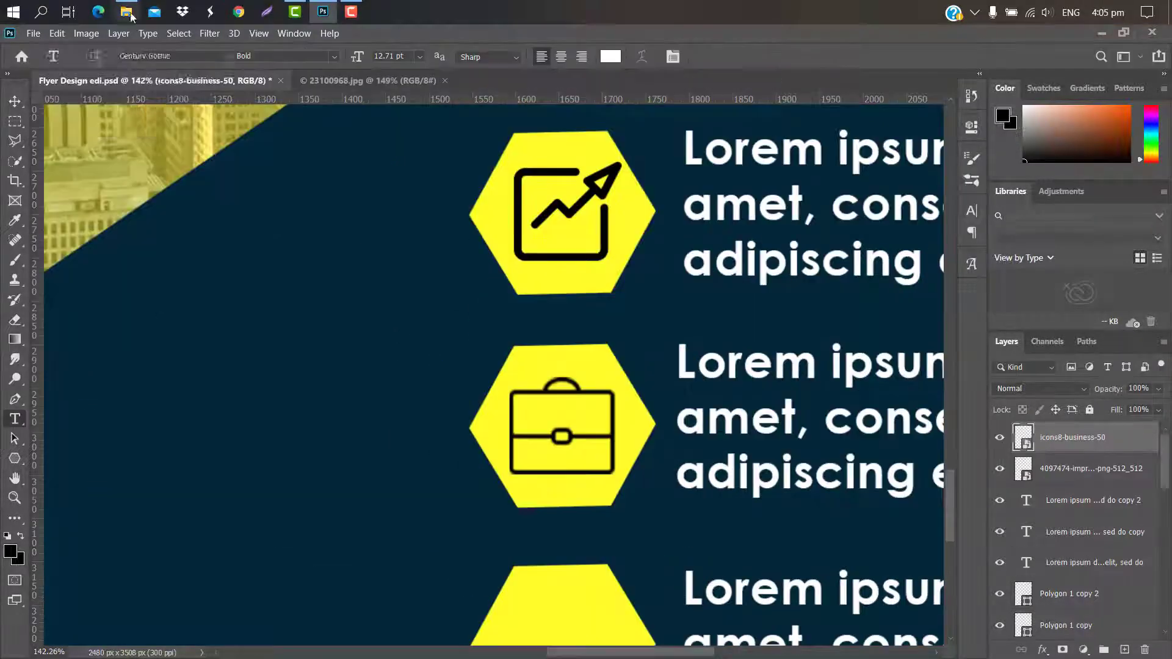
Place the iconfinder_link_309055 icon from the Icon folder in File Explorer, centered in the bottom hexagon at about 6.64% scale.
{"action": "mouse_move", "coordinate": [127, 11]}
{"action": "left_click", "coordinate": [152, 101]}
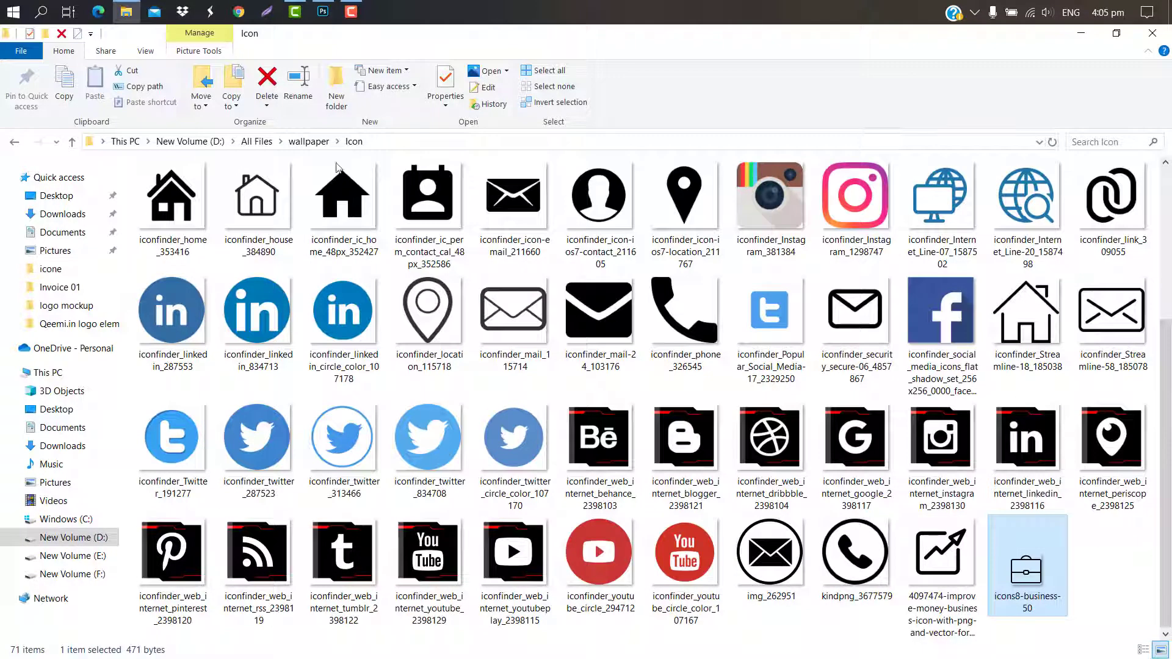
{"action": "scroll", "coordinate": [1104, 431], "scroll_direction": "up", "scroll_amount": 3}
{"action": "left_click_drag", "start_coordinate": [1105, 430], "coordinate": [543, 570]}
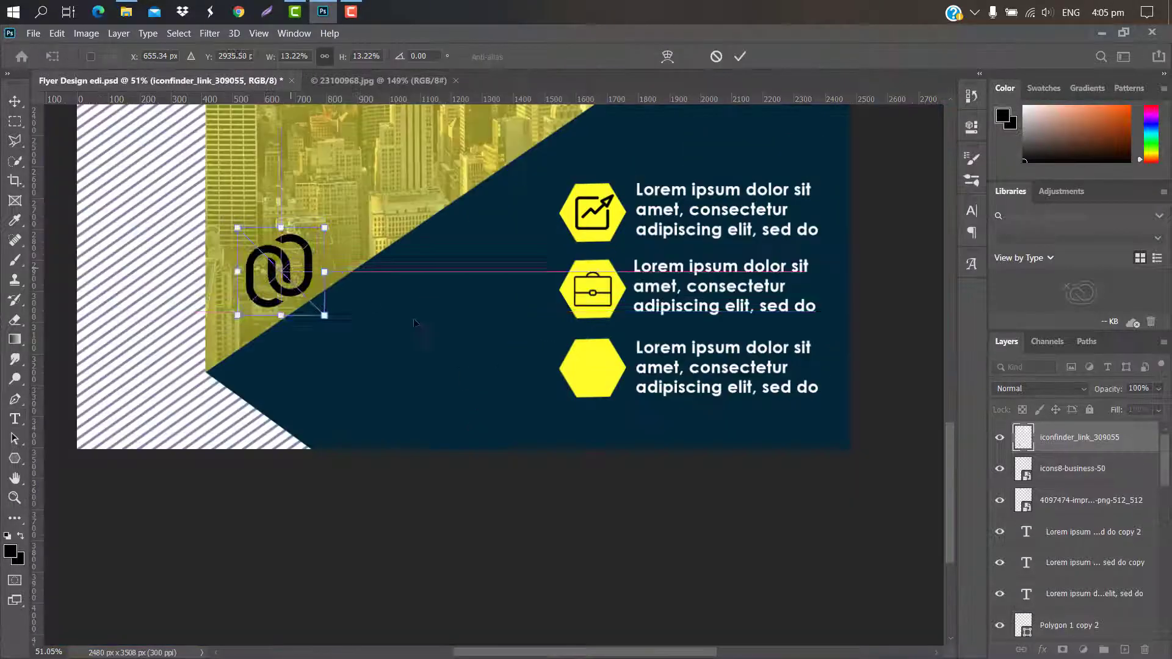
{"action": "left_click_drag", "start_coordinate": [306, 244], "coordinate": [605, 370]}
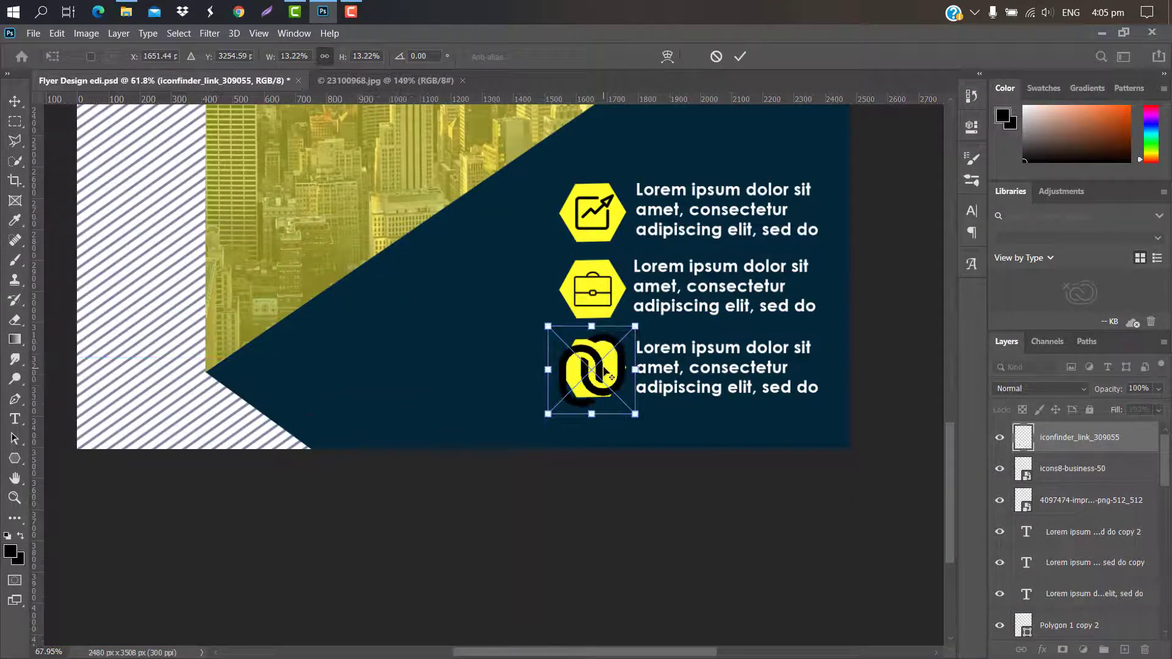
{"action": "scroll", "coordinate": [604, 370], "scroll_direction": "up", "scroll_amount": 10}
{"action": "left_click_drag", "start_coordinate": [712, 227], "coordinate": [555, 338]}
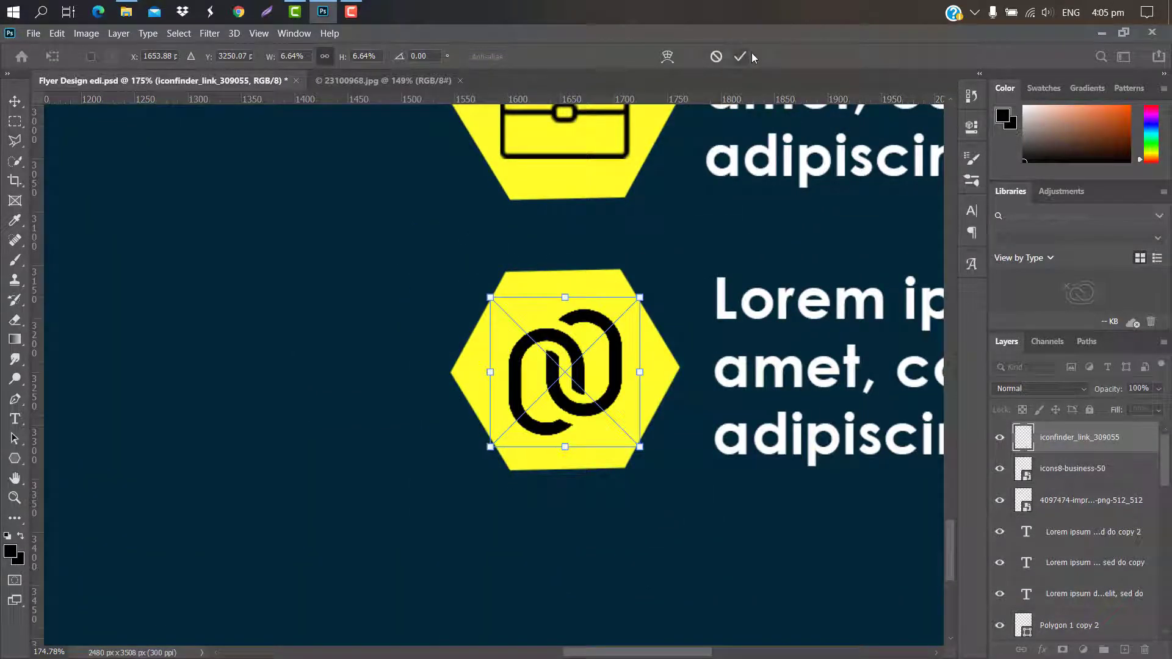
{"action": "left_click", "coordinate": [740, 56]}
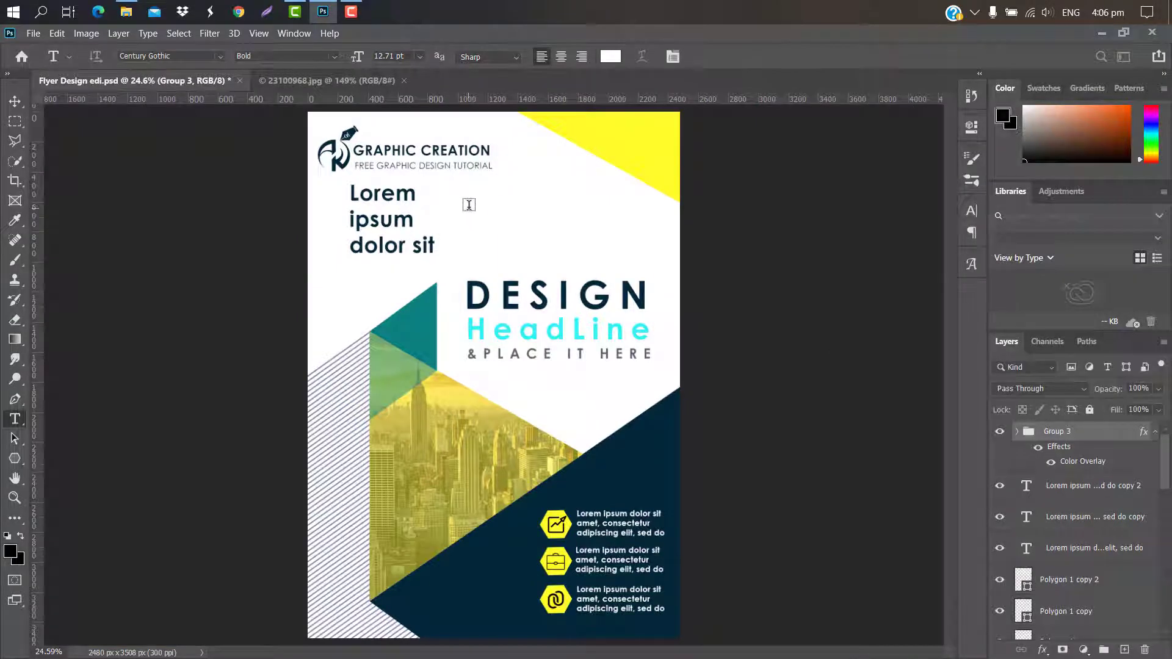